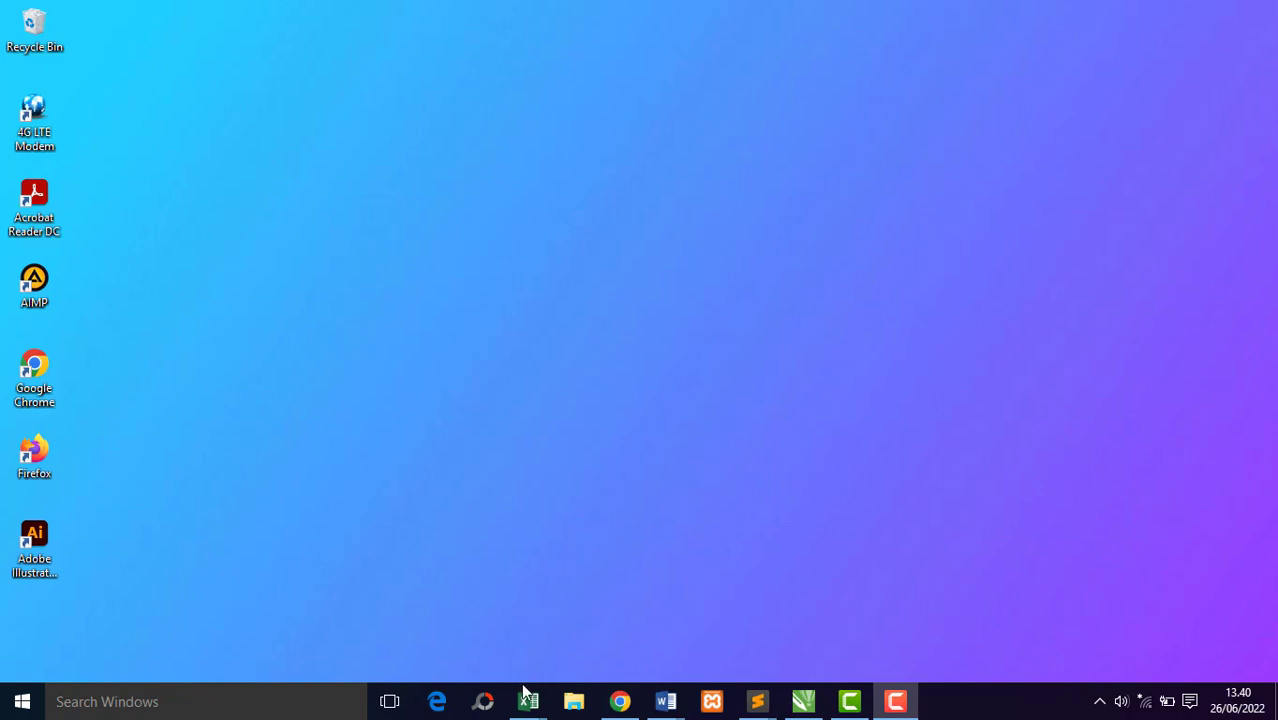
Step: Switch to the Book2 workbook in Excel containing the employee payroll report
mouse_move(527, 700)
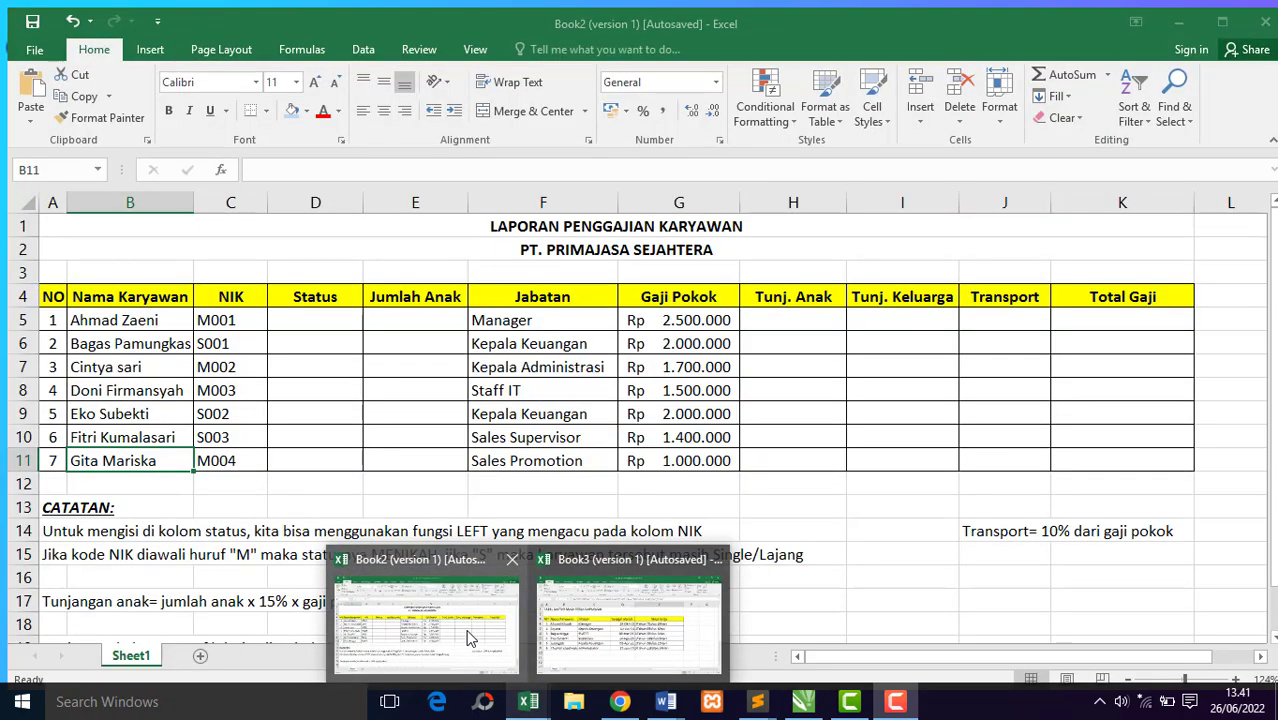
left_click(470, 637)
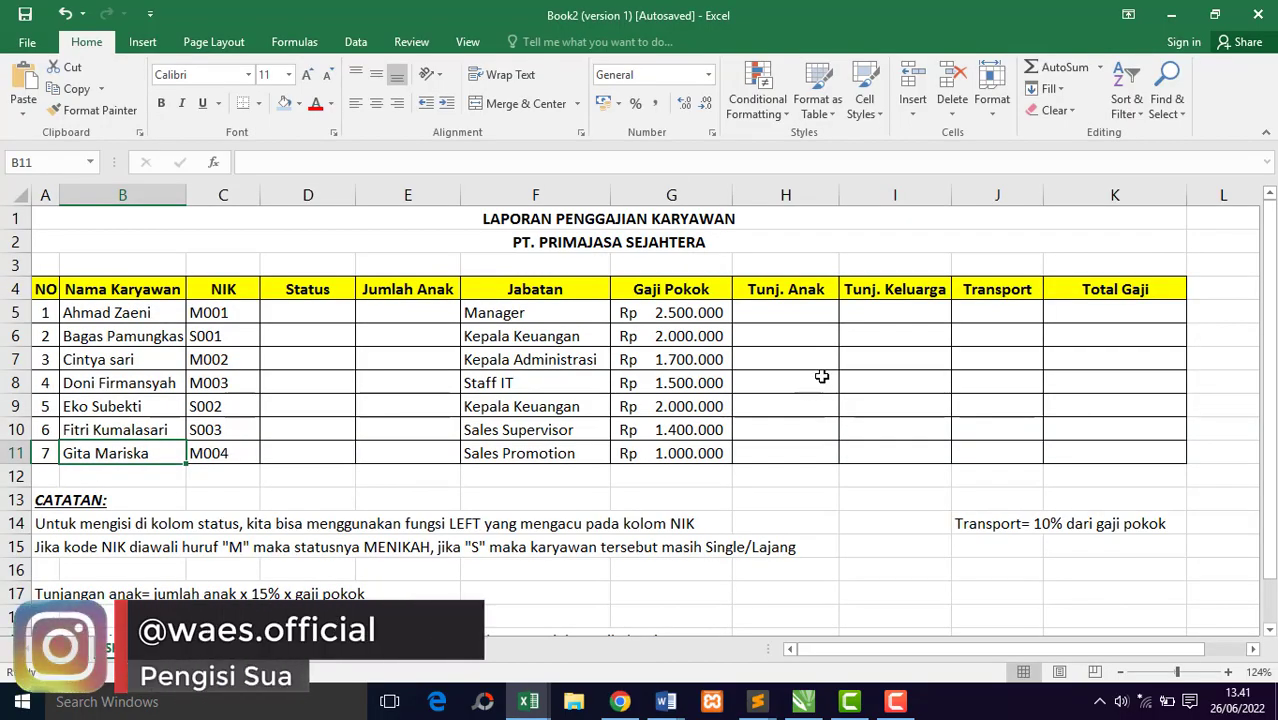
left_click(821, 376)
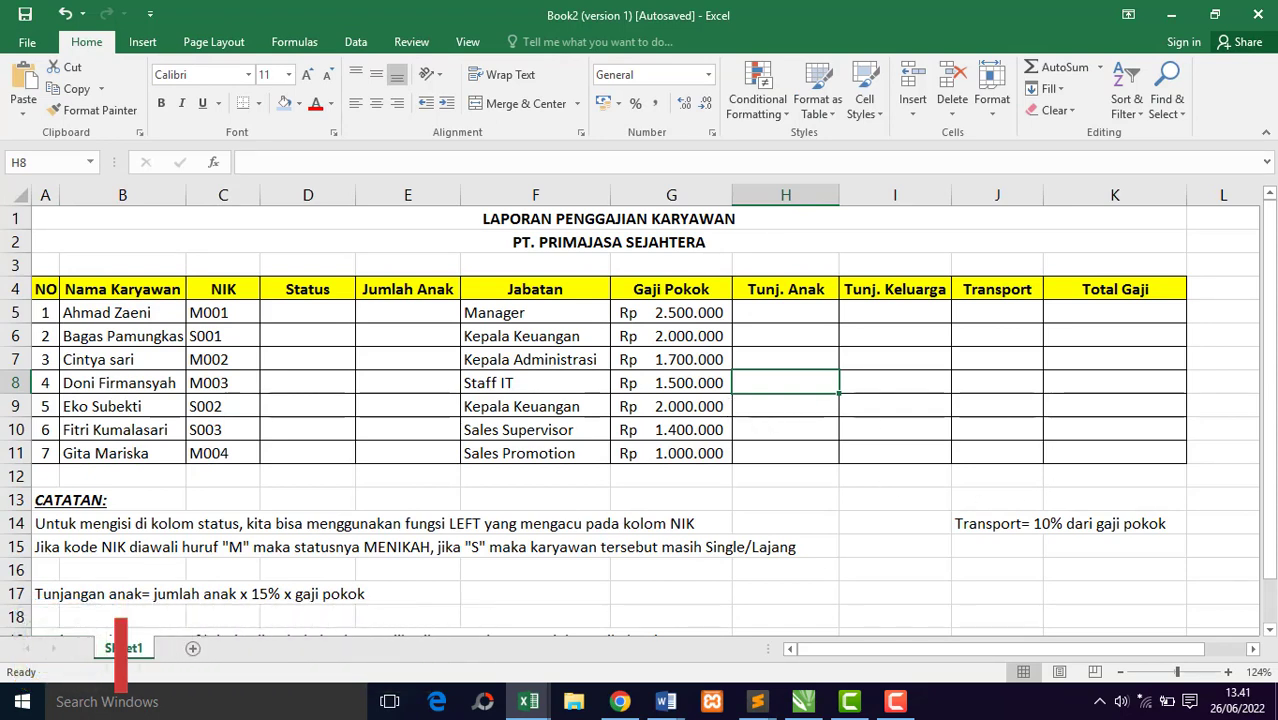
Step: Examine the payroll table's column headers in row 4, from NO through Total Gaji
left_click(45, 290)
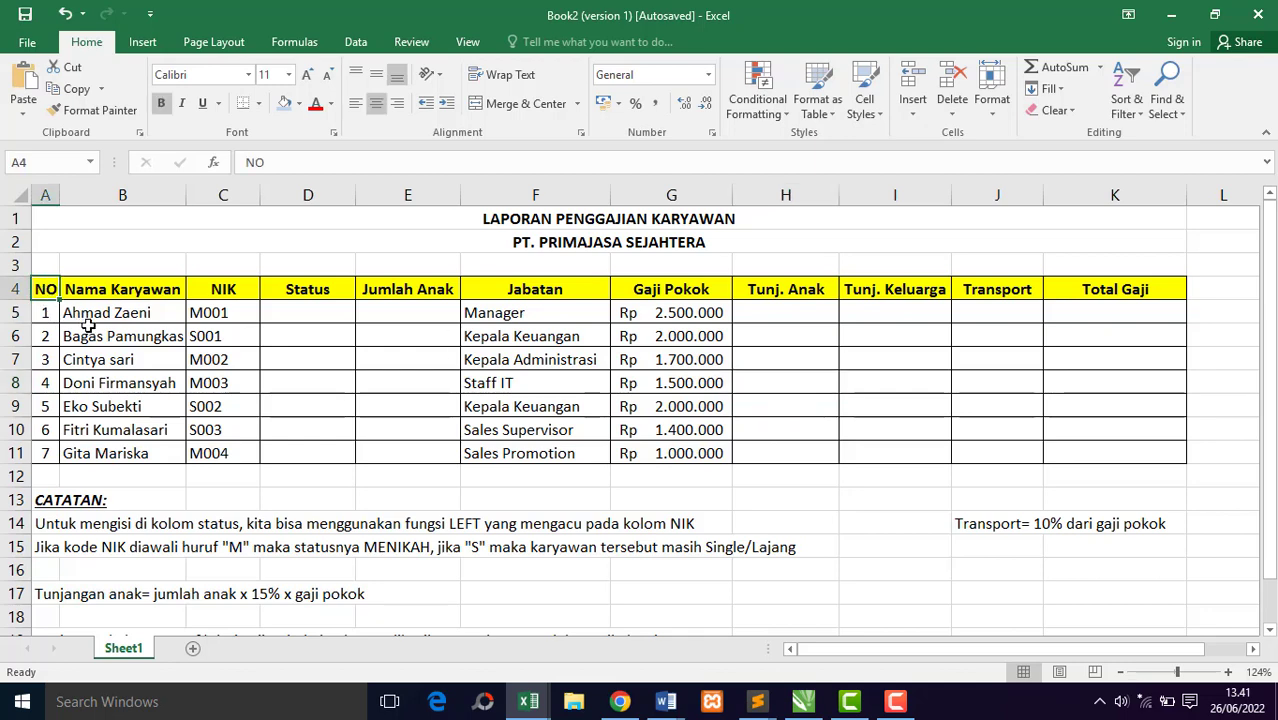
left_click(107, 291)
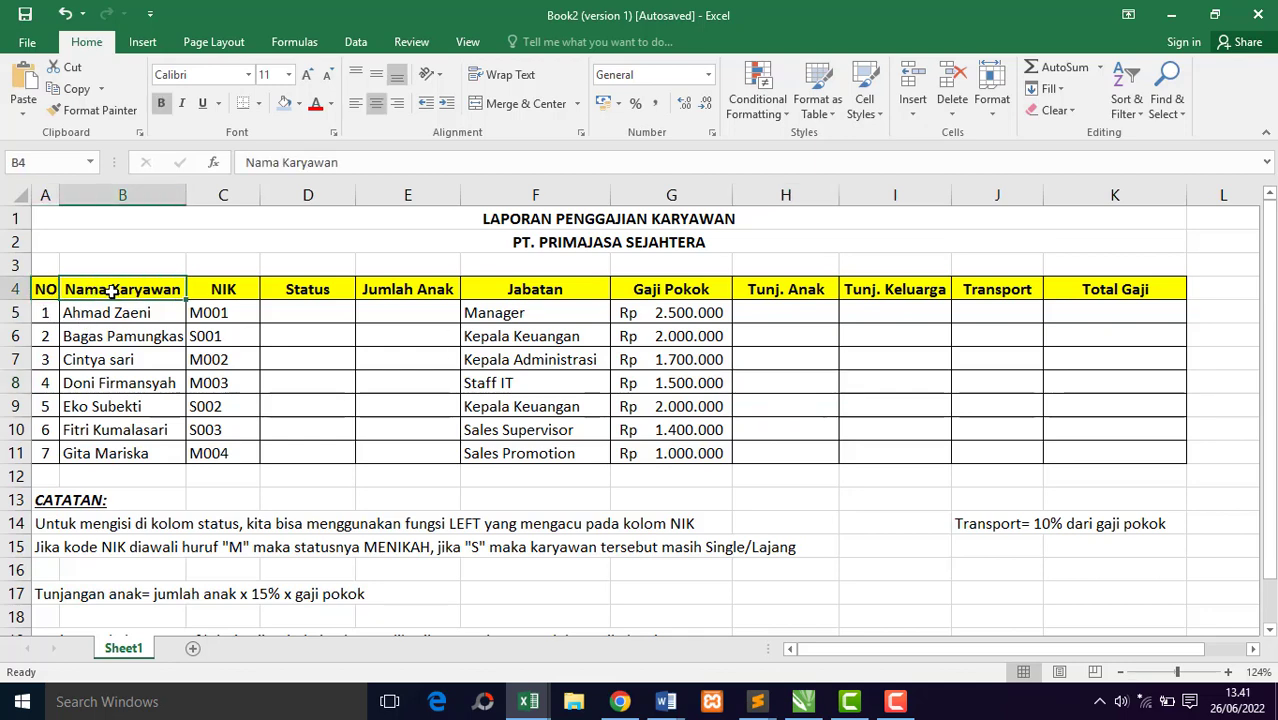
left_click(243, 287)
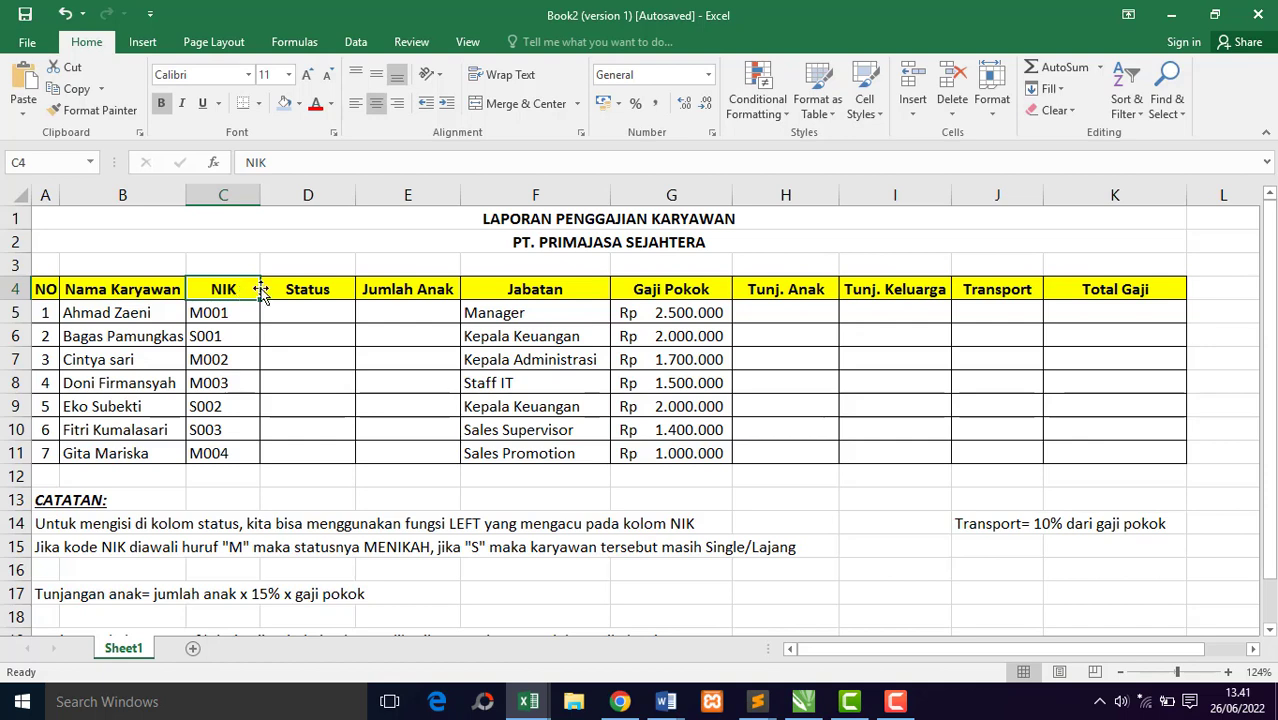
left_click(333, 289)
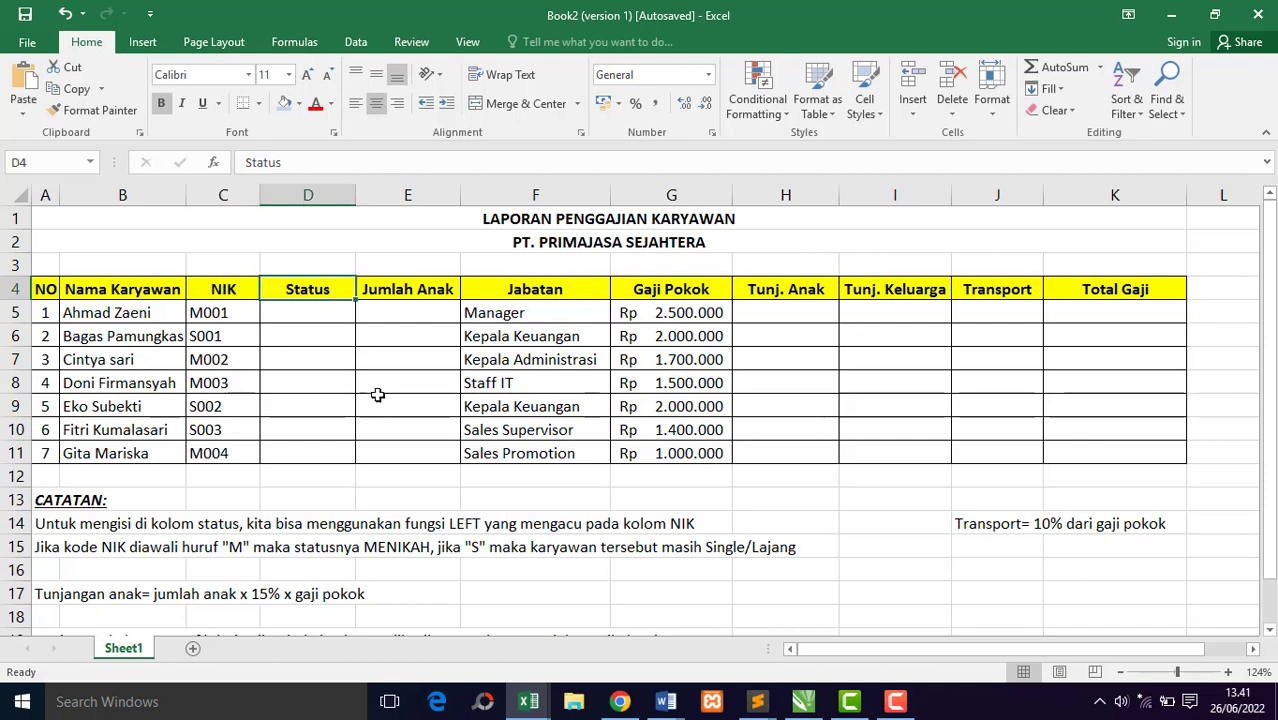
left_click(425, 290)
left_click(545, 290)
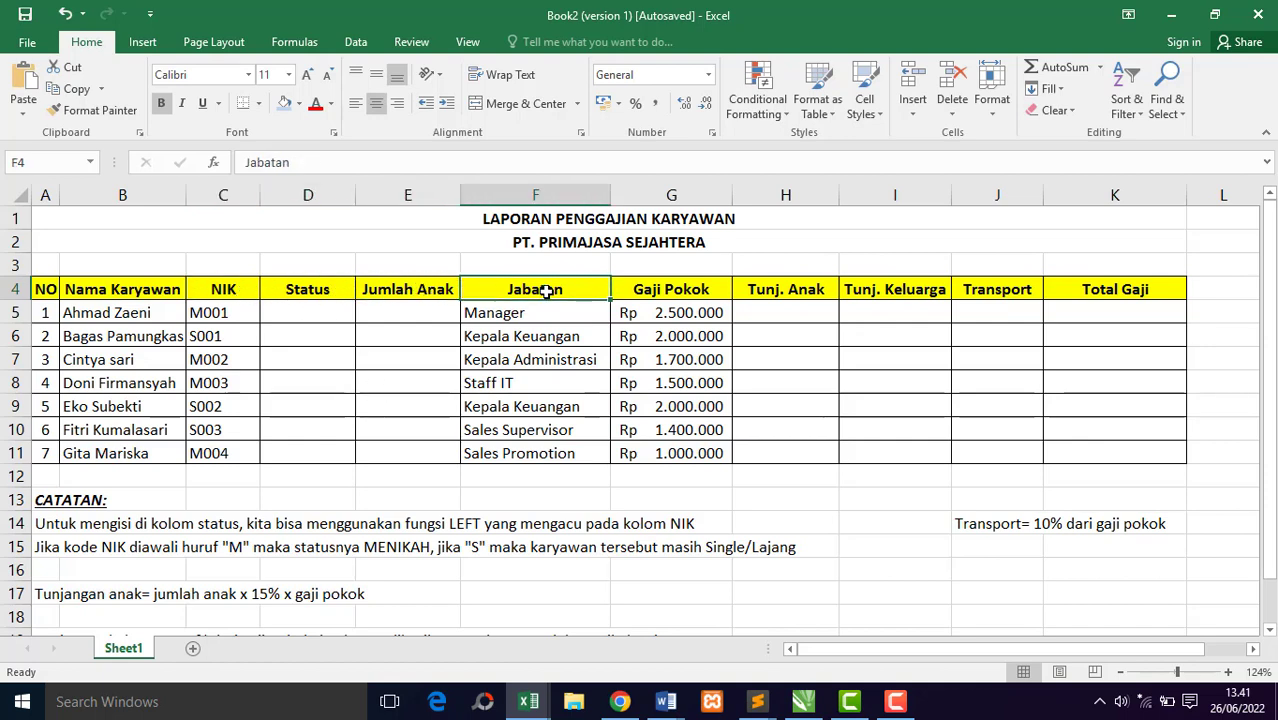
left_click(665, 290)
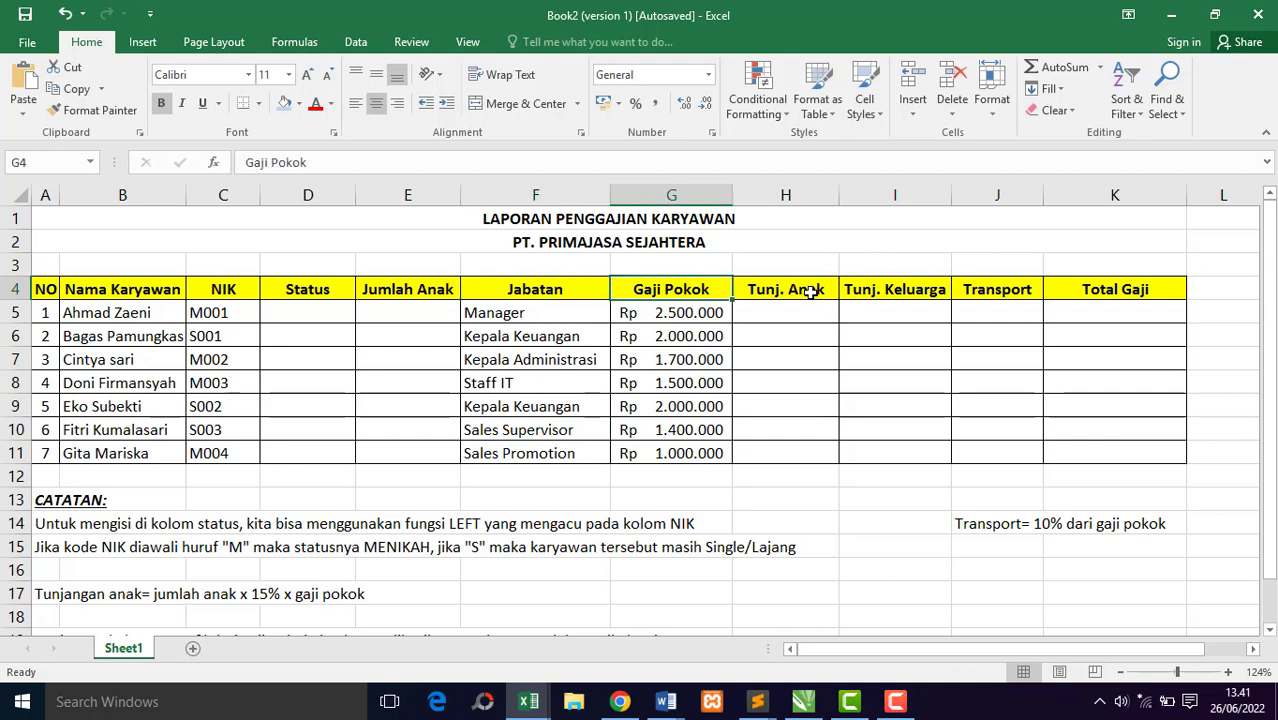
left_click(810, 290)
left_click(912, 292)
left_click(1031, 289)
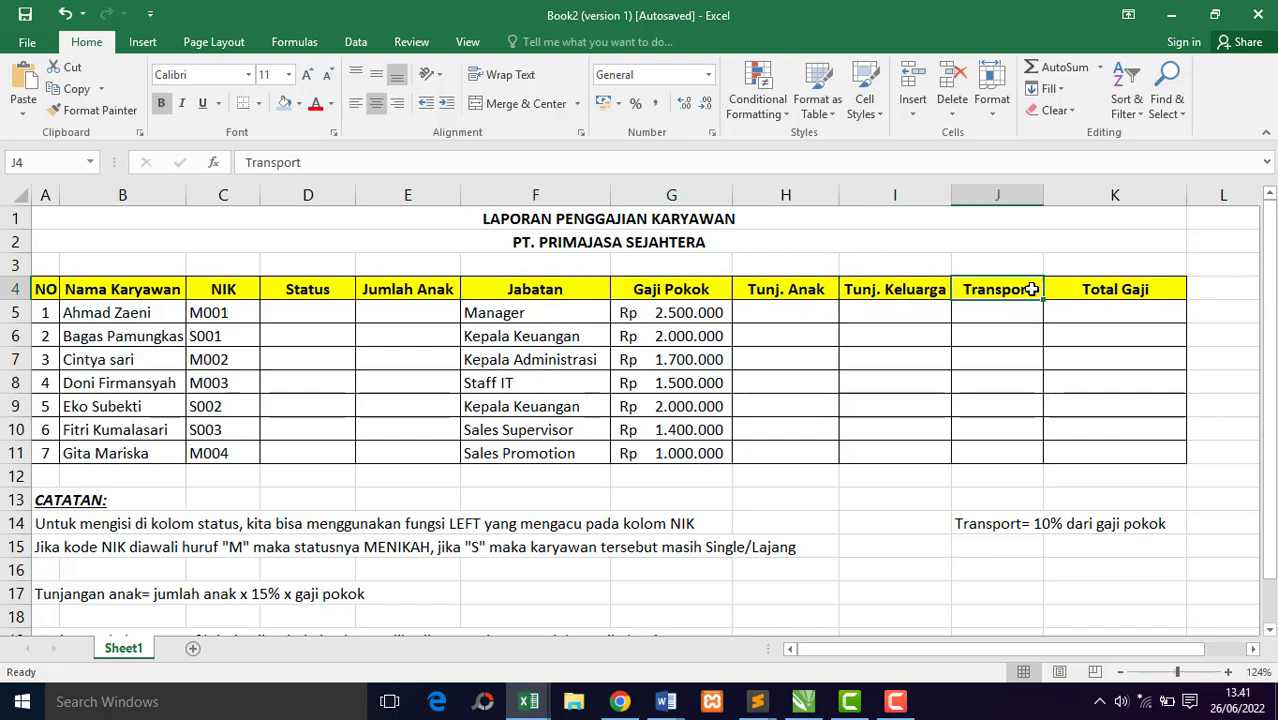
left_click(1095, 290)
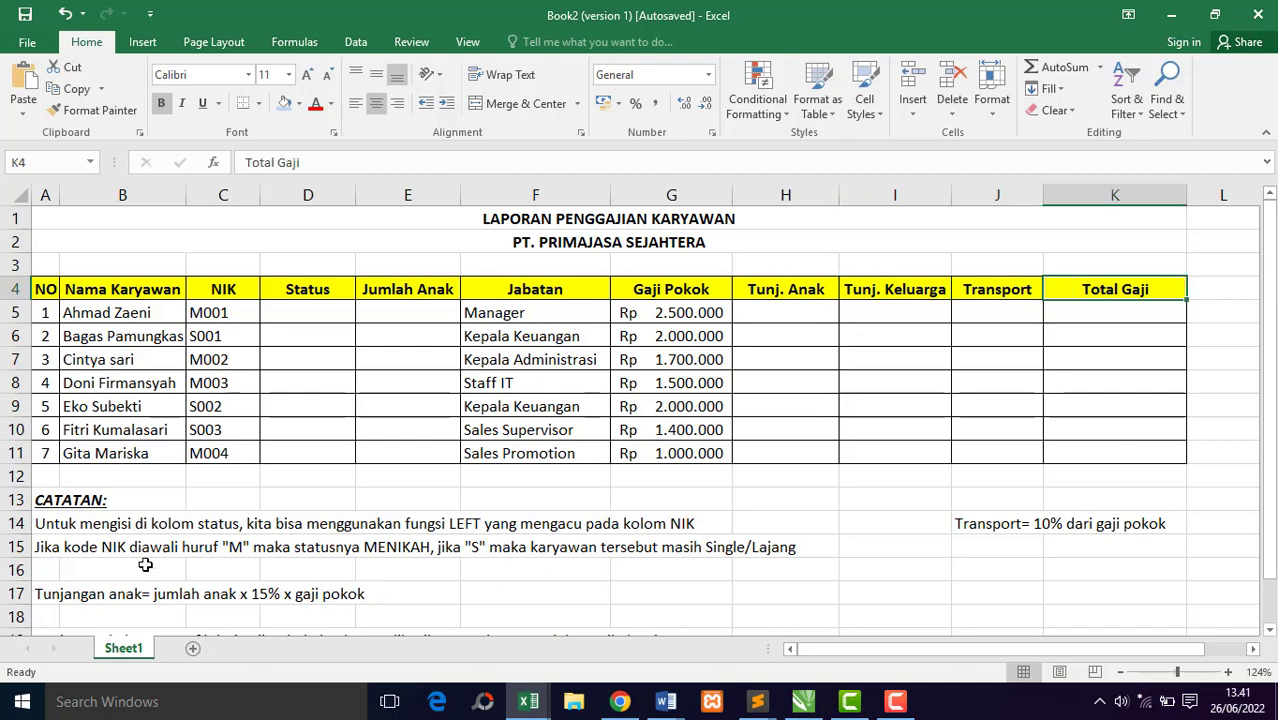
Step: Read the CATATAN notes on filling the Status column with LEFT and check them against the NIK codes
left_click(74, 500)
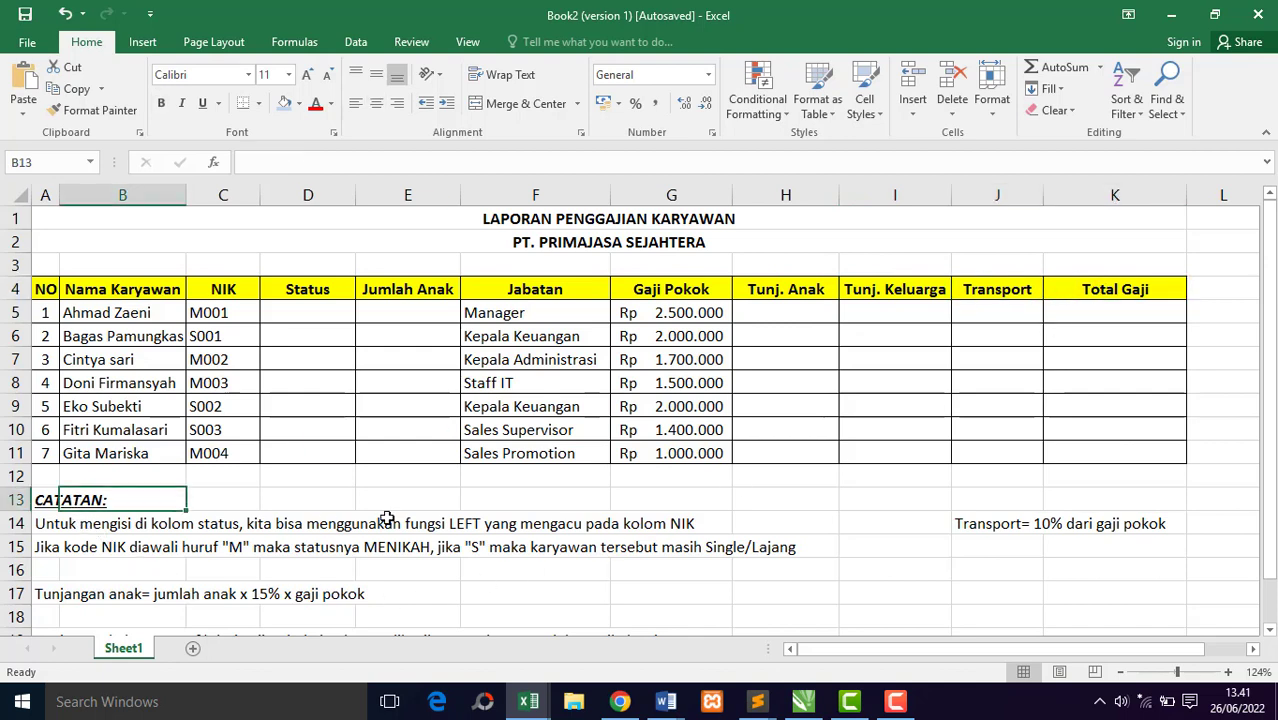
left_click(53, 497)
left_click(44, 527)
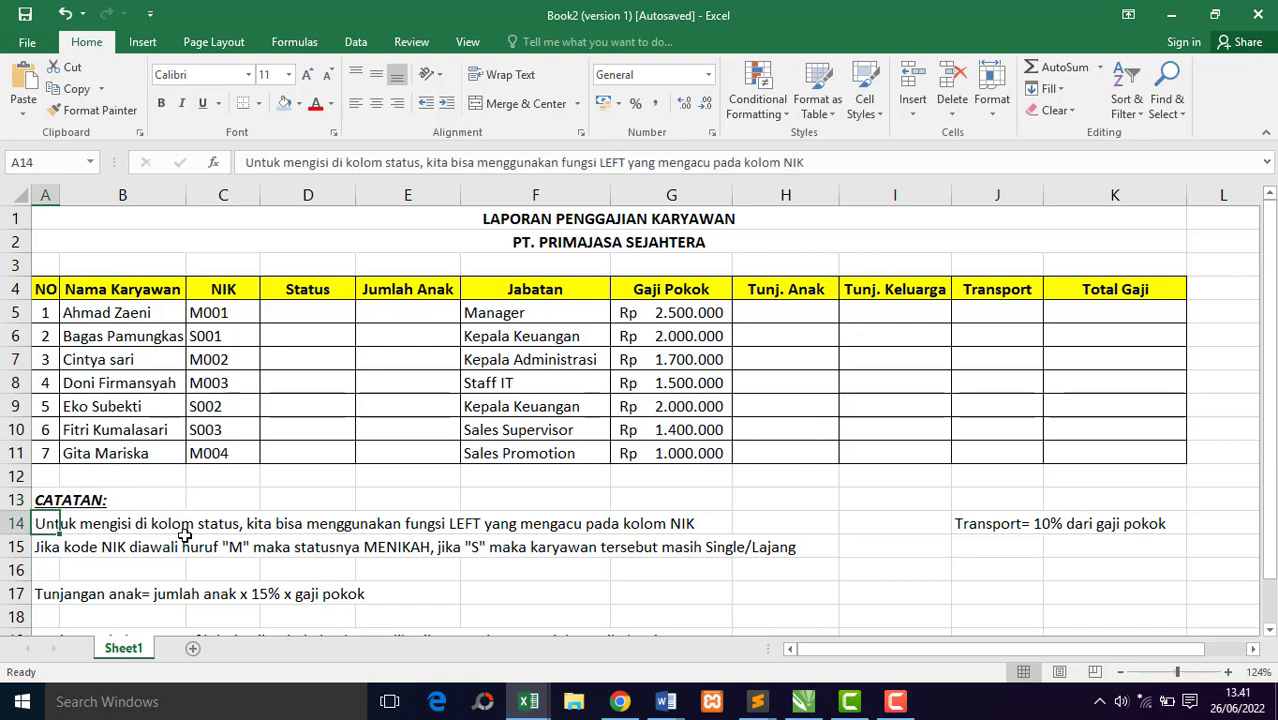
left_click_drag(305, 313, 306, 457)
left_click(322, 313)
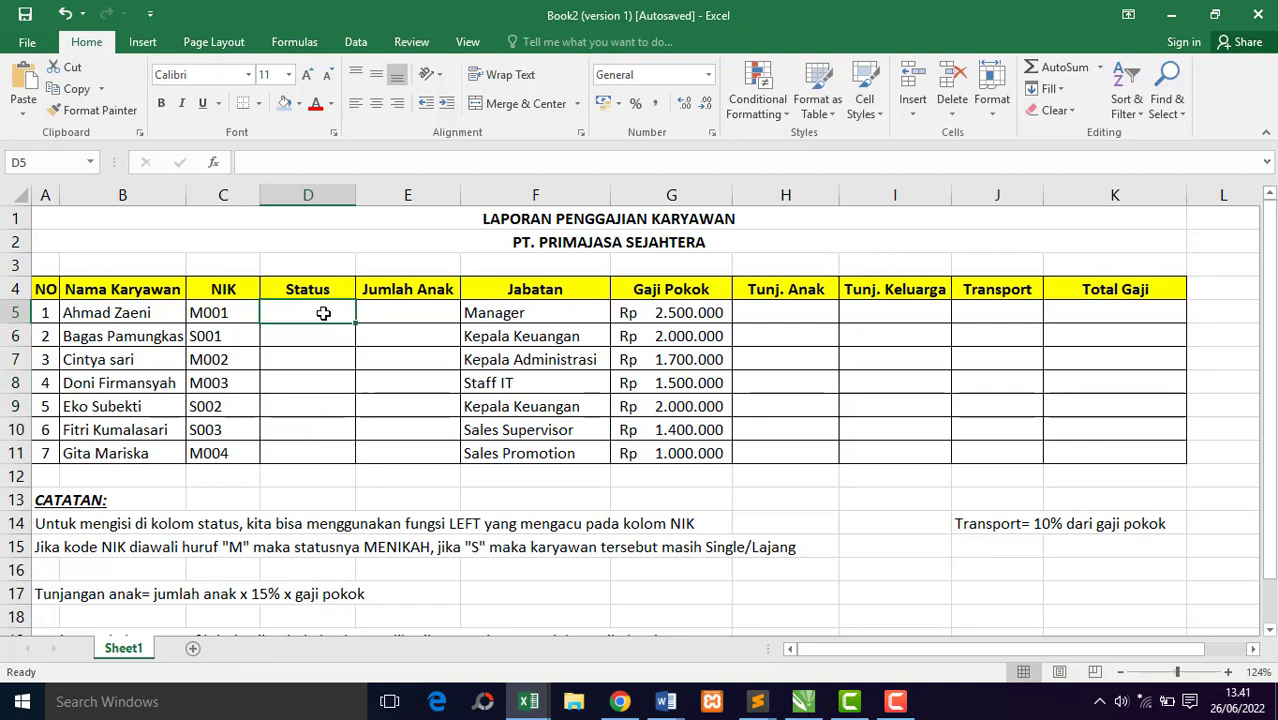
left_click(309, 390)
left_click(221, 312)
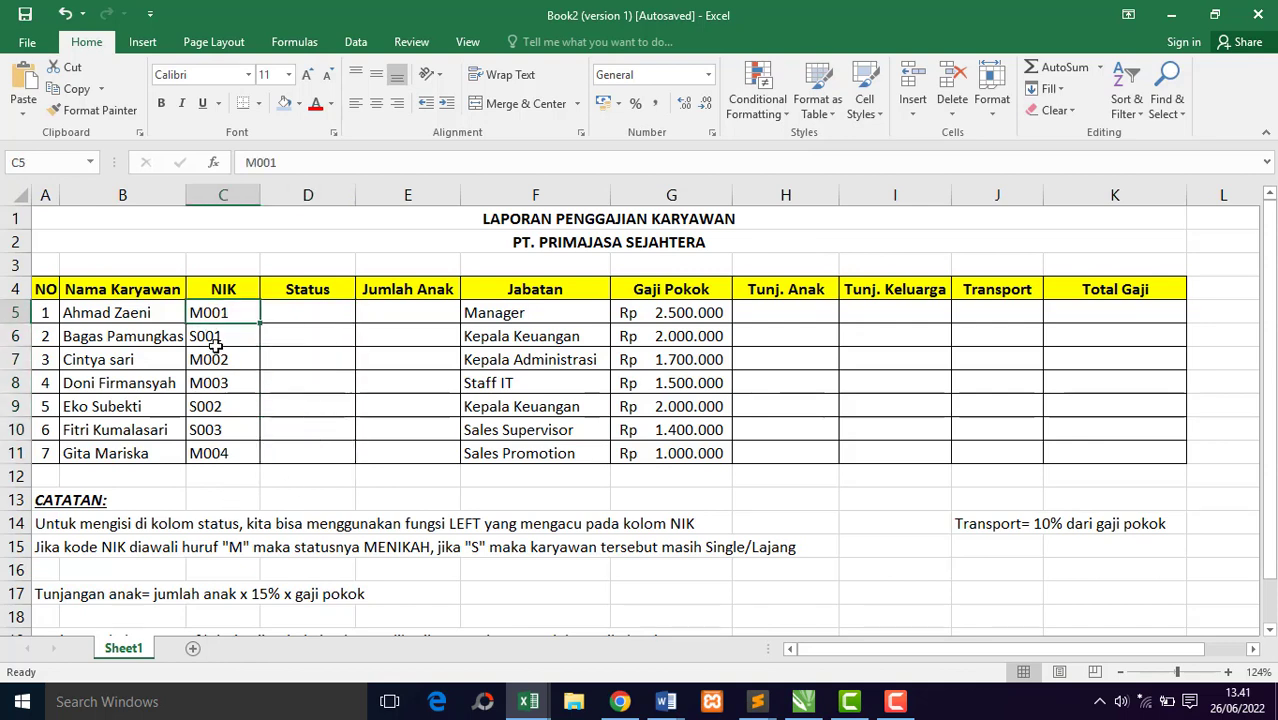
left_click(211, 388)
left_click(220, 331)
left_click(222, 314)
left_click(222, 338)
left_click(224, 362)
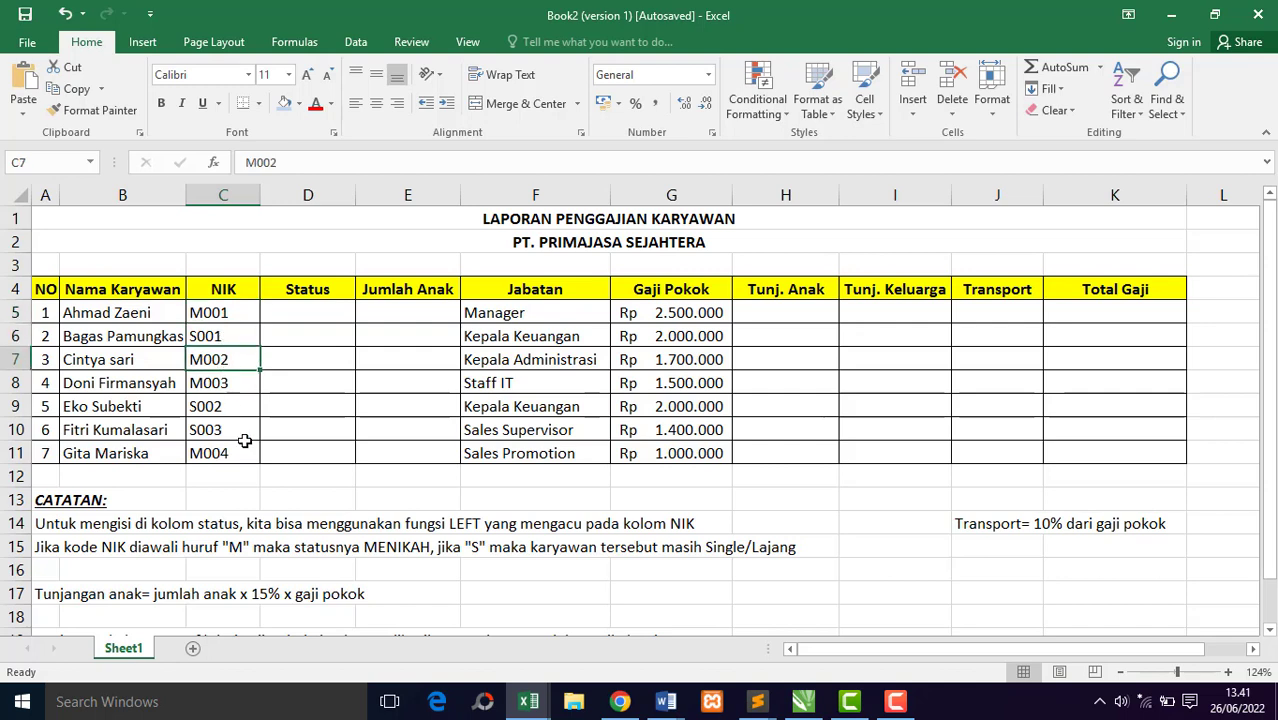
left_click(184, 548)
left_click(305, 310)
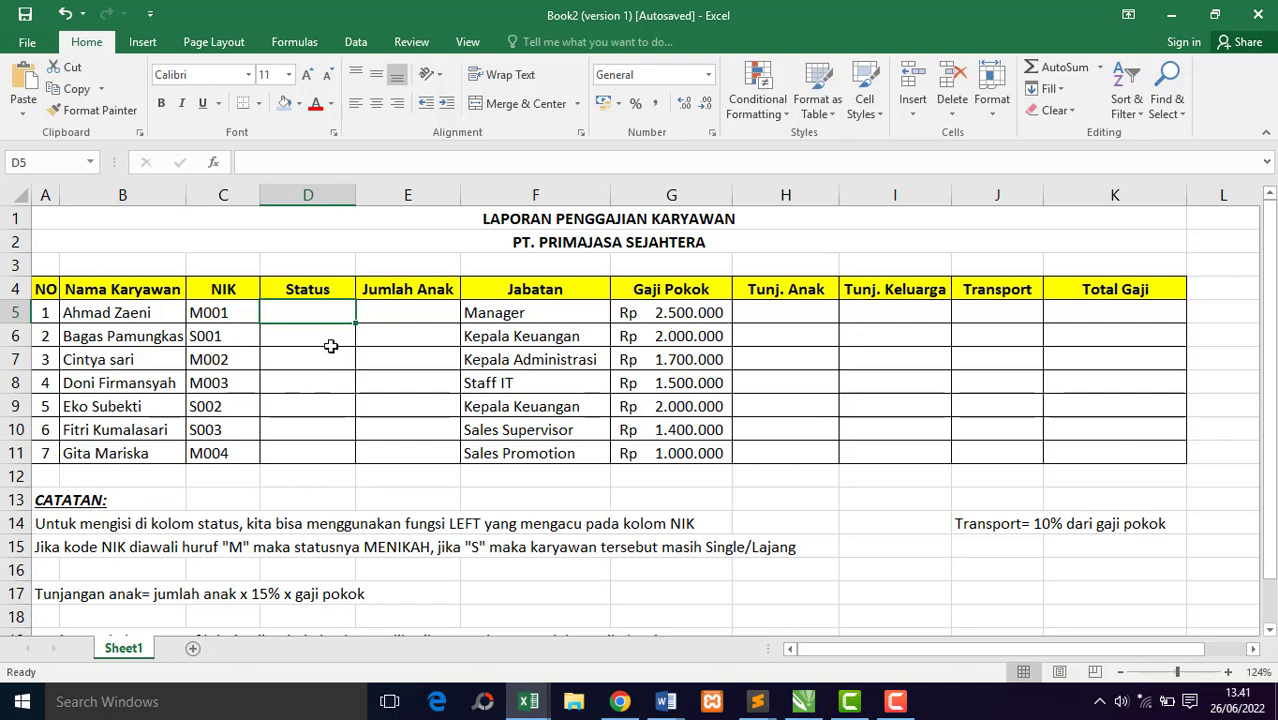
Step: Review the payroll table's prefilled number, employee name, Jabatan and Gaji Pokok columns
left_click(50, 314)
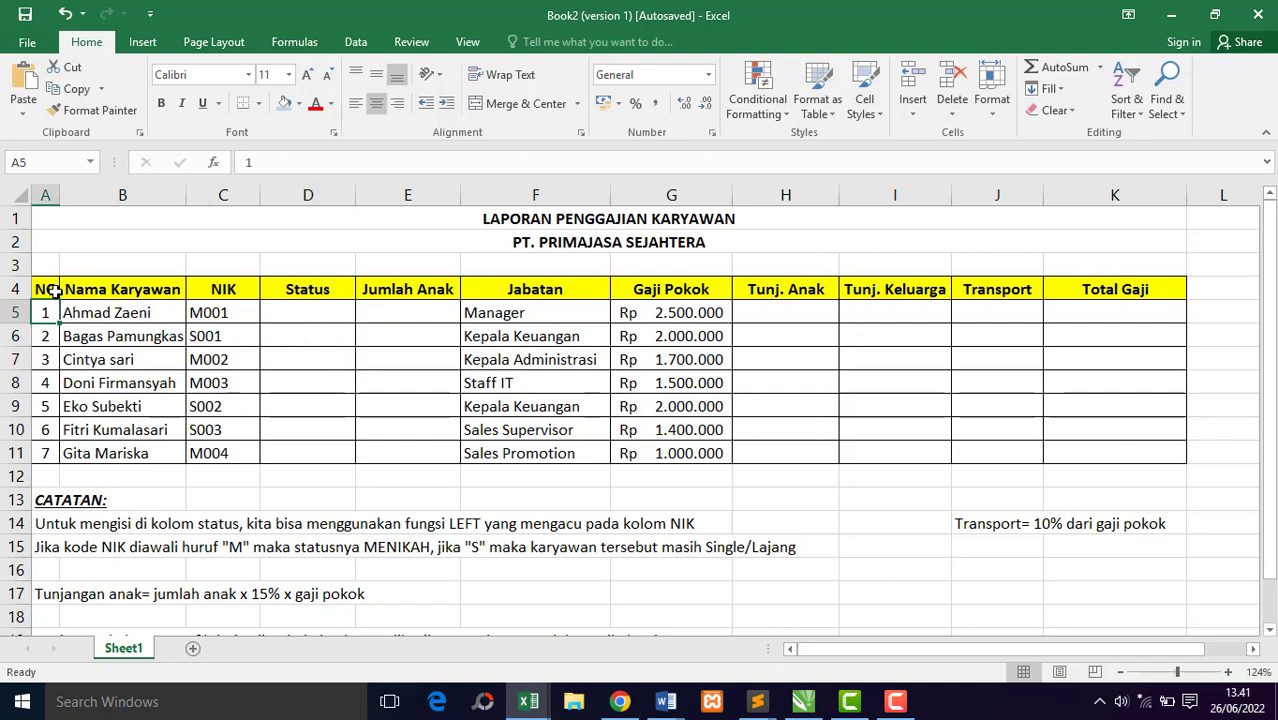
left_click_drag(45, 289, 1140, 455)
left_click(136, 443)
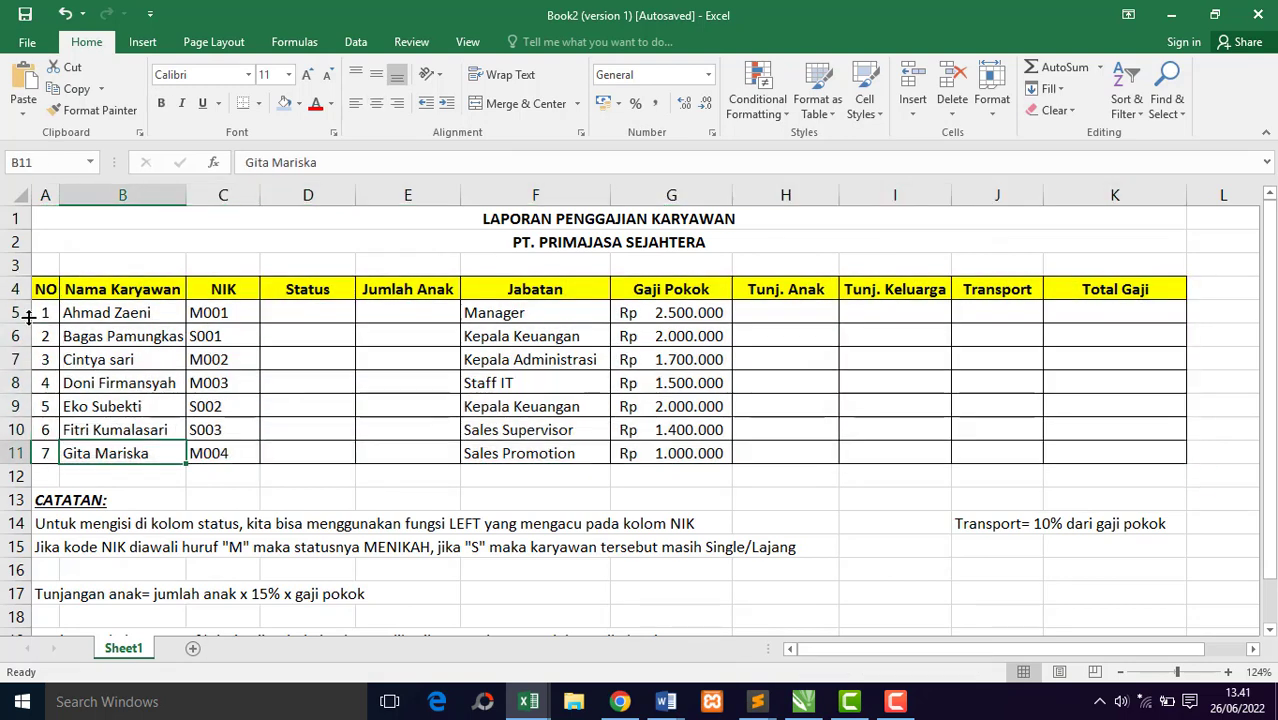
left_click_drag(42, 313, 95, 450)
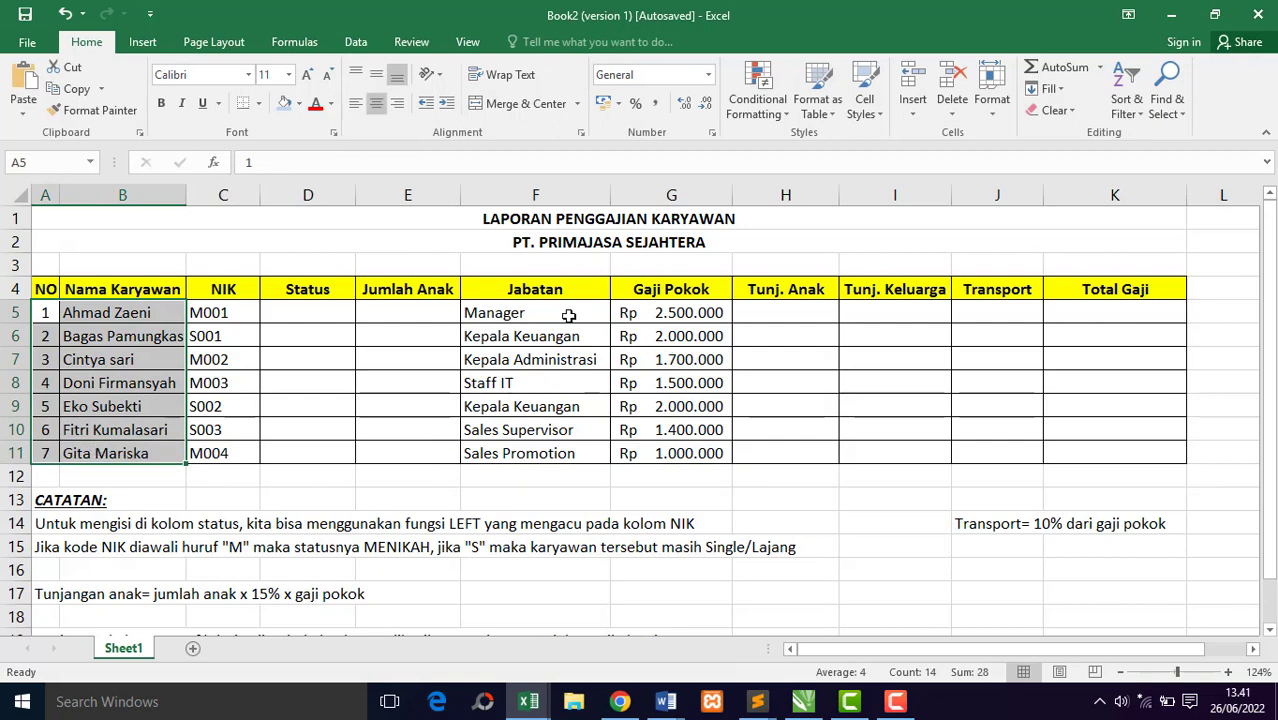
left_click_drag(568, 315, 571, 451)
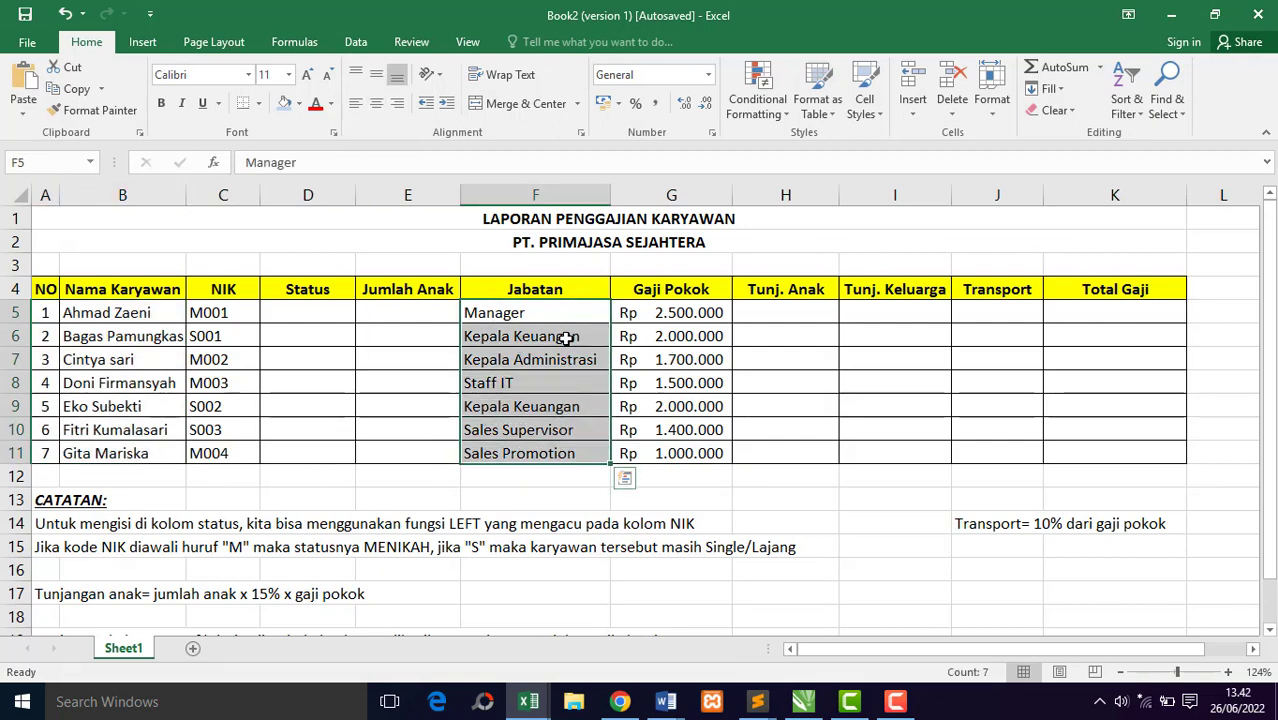
left_click_drag(672, 313, 668, 455)
Step: Examine the first Status cells together with the NIK code in C5 that they depend on
left_click(311, 313)
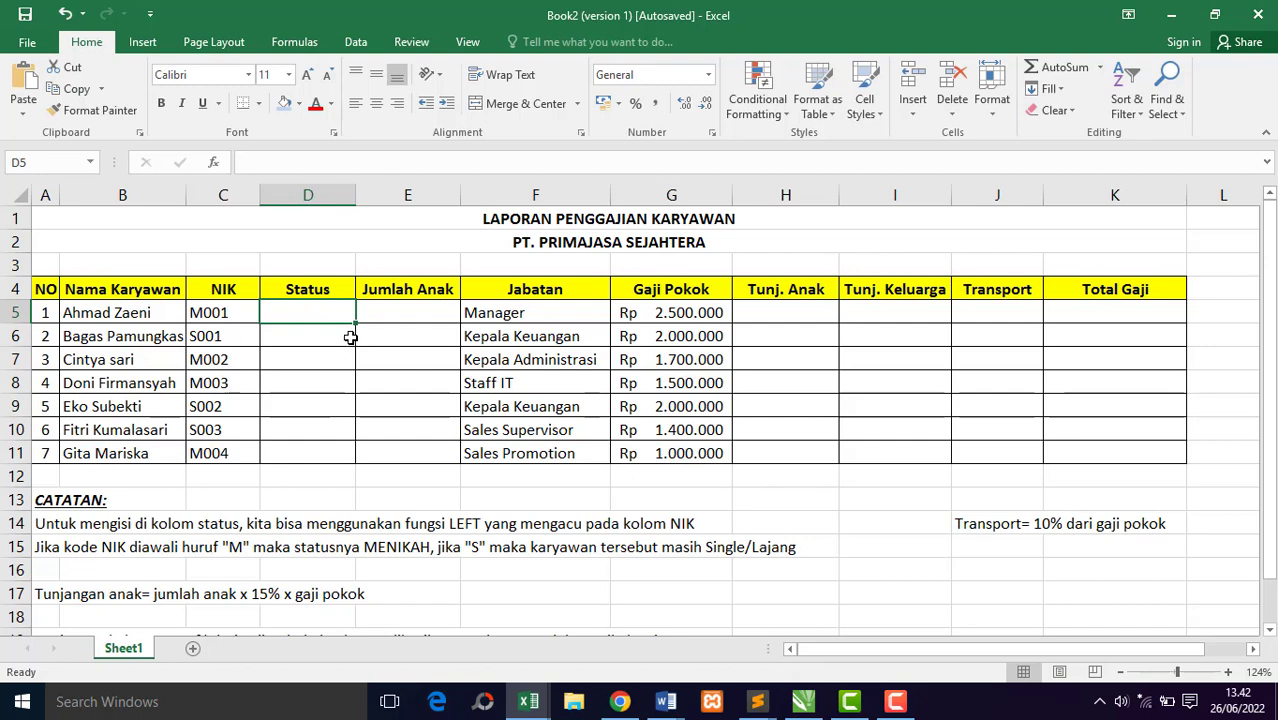
left_click(330, 340)
left_click(330, 318)
left_click(328, 330)
left_click(278, 318)
left_click(238, 316)
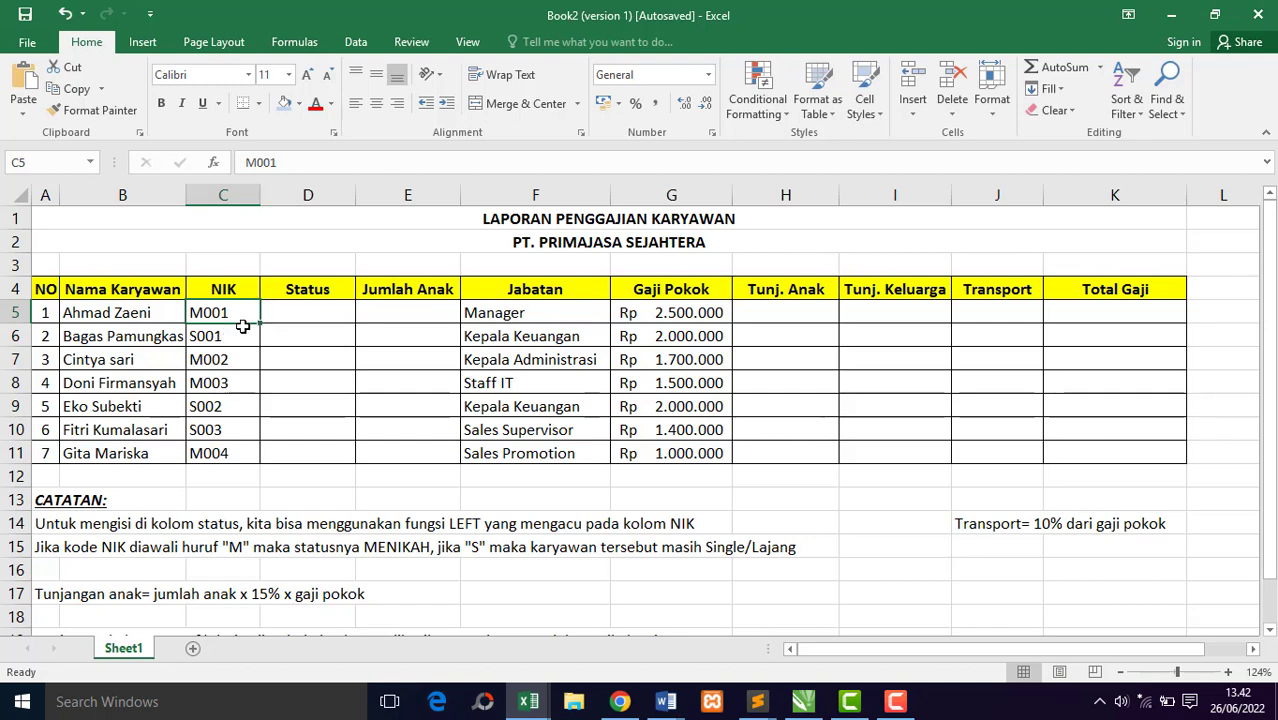
left_click(317, 314)
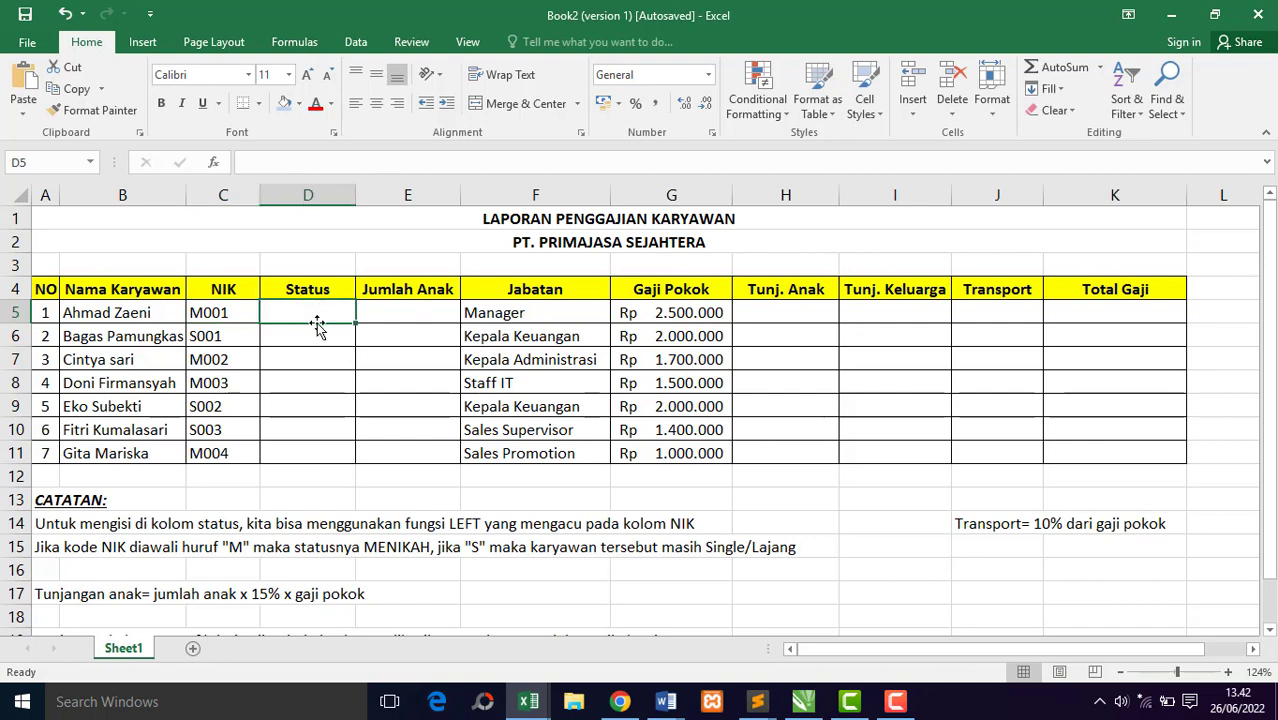
left_click(314, 340)
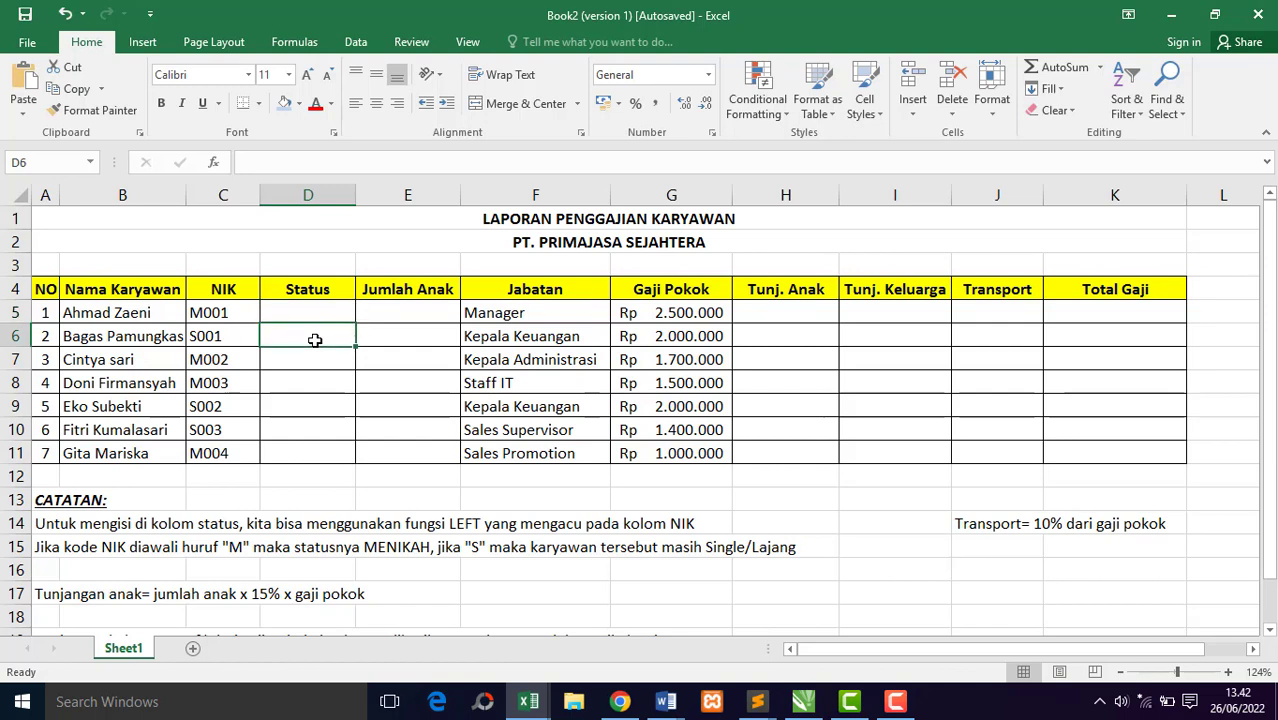
Step: Read the row 15 rule for NIK codes starting with M or S and match it to the first employees' rows
left_click(50, 550)
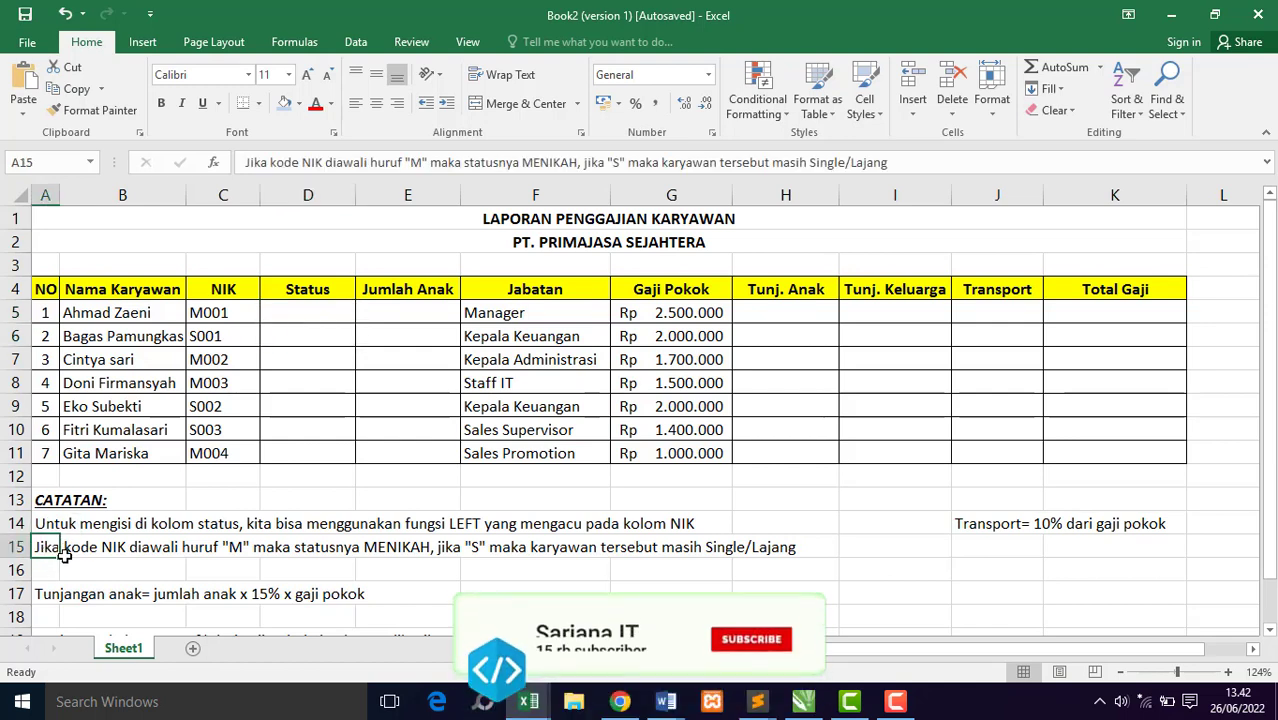
left_click(212, 322)
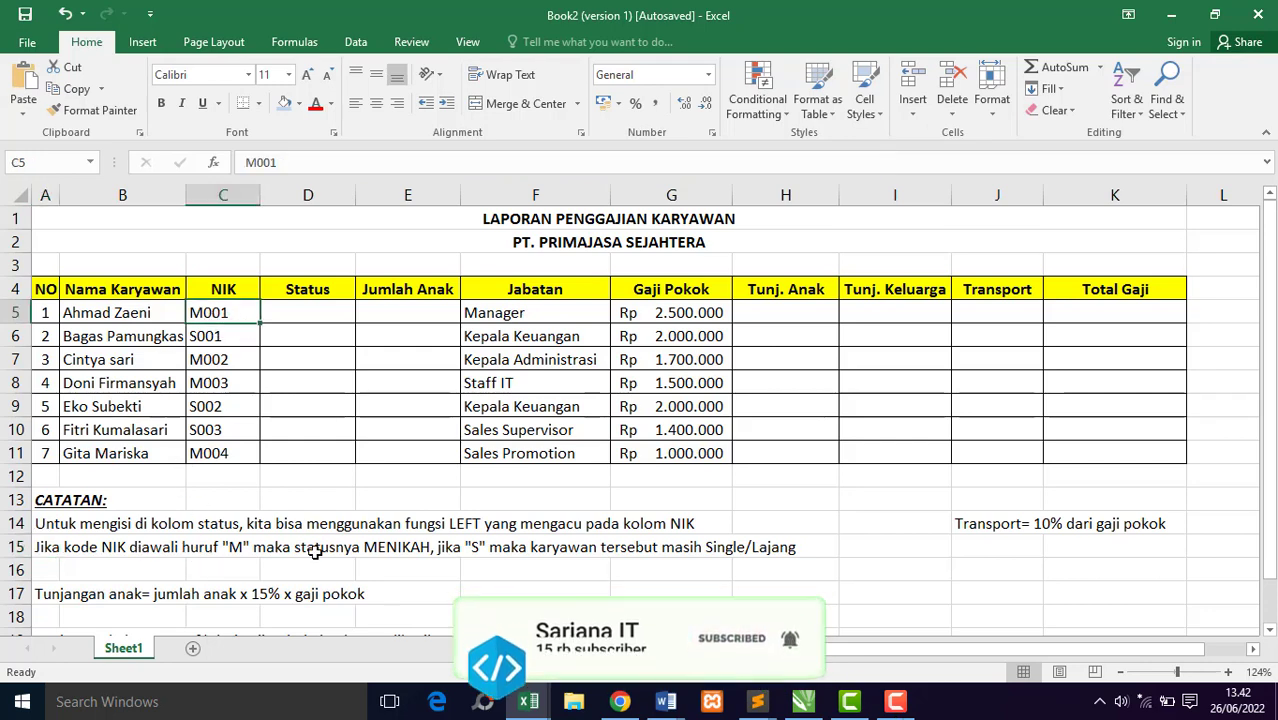
left_click(290, 312)
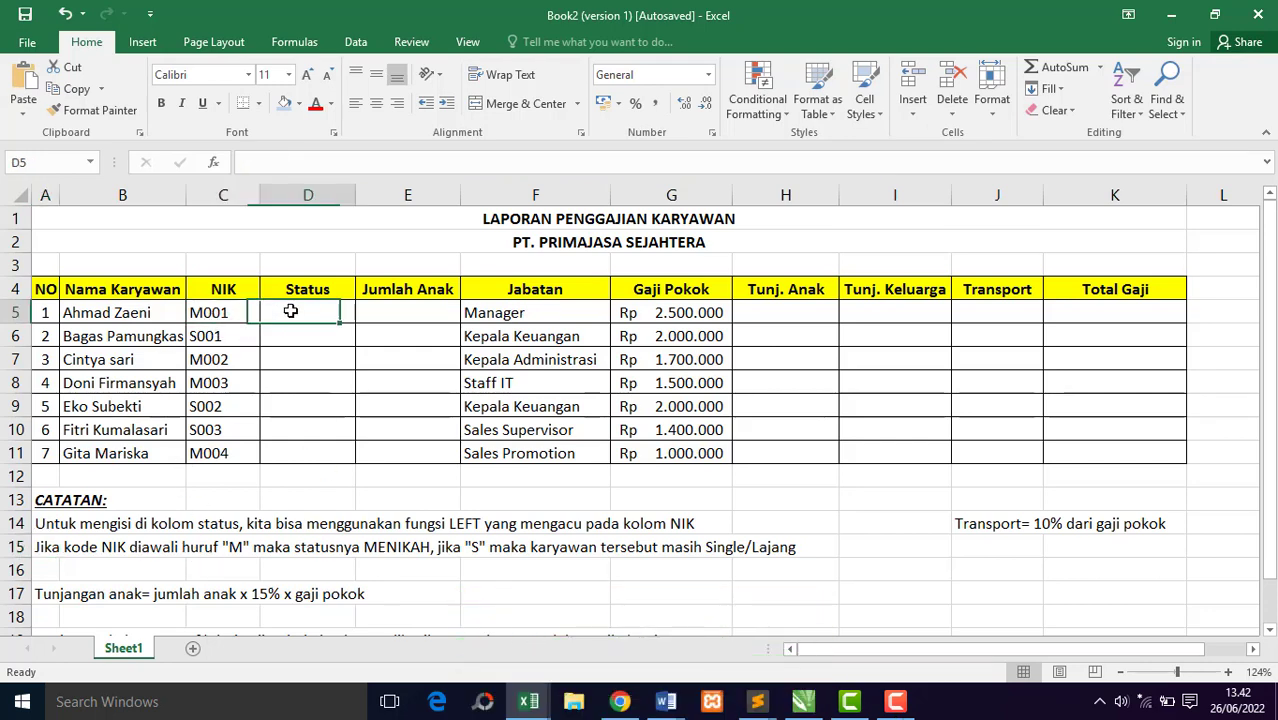
left_click(478, 550)
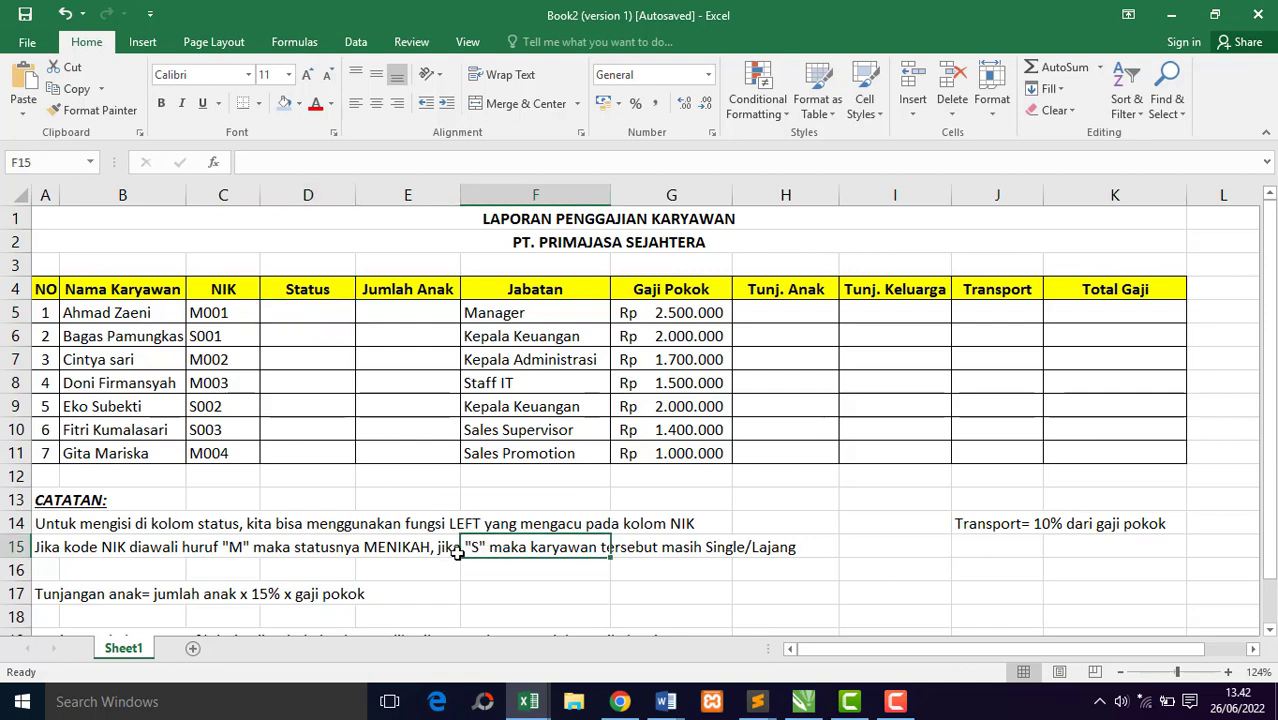
left_click(213, 338)
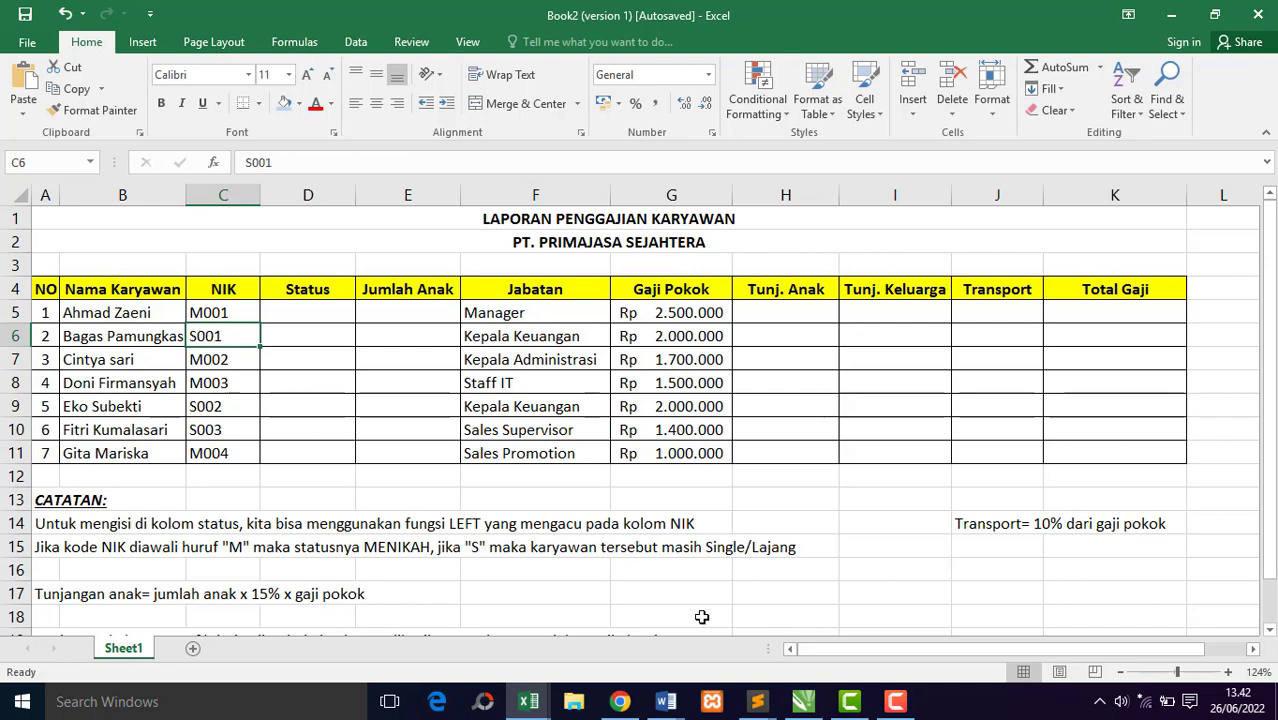
left_click(296, 340)
left_click(304, 363)
left_click(308, 337)
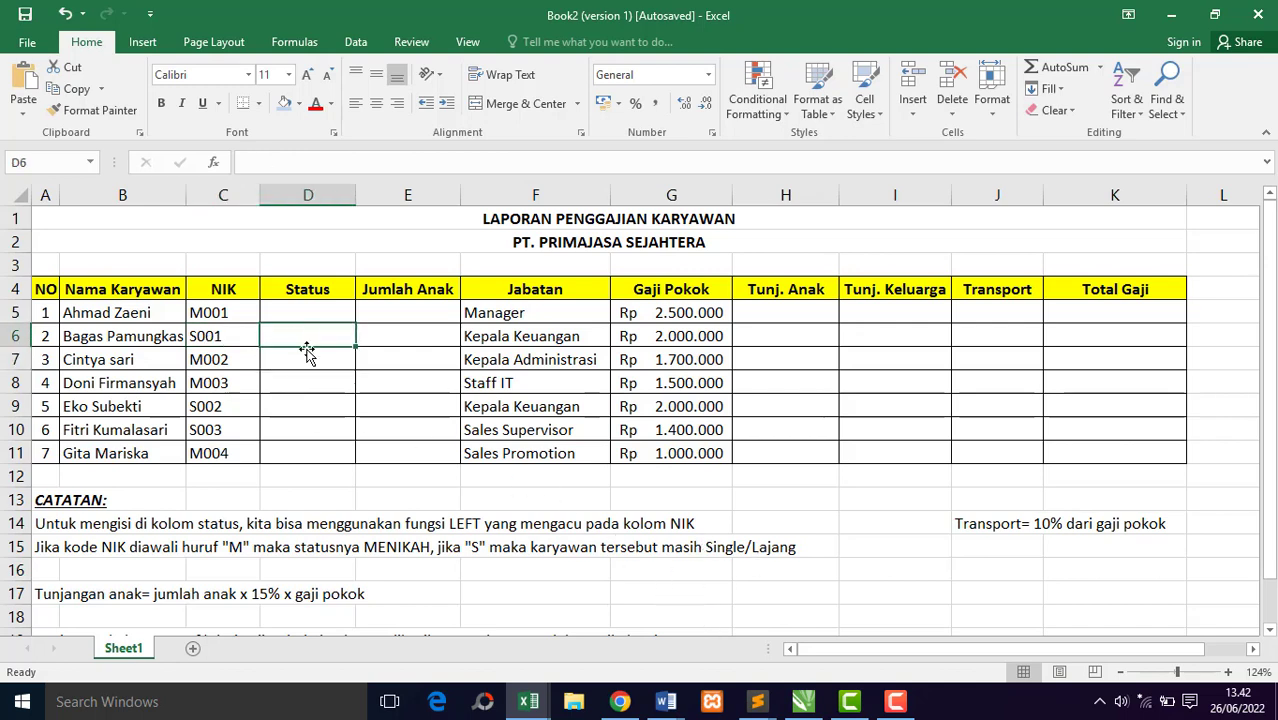
left_click(307, 358)
left_click(309, 335)
Step: Start an IF formula in Status cell D5 that tests the first character of C5 with LEFT(C5;1)
left_click(316, 310)
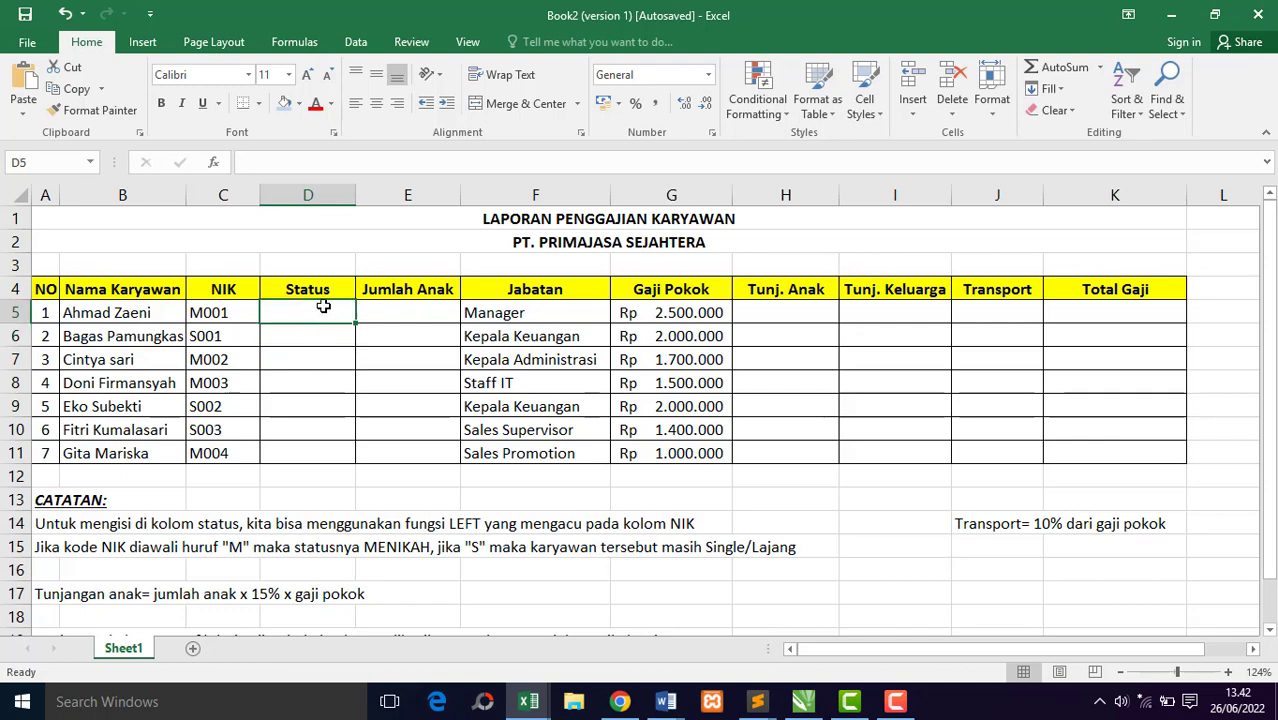
type("=")
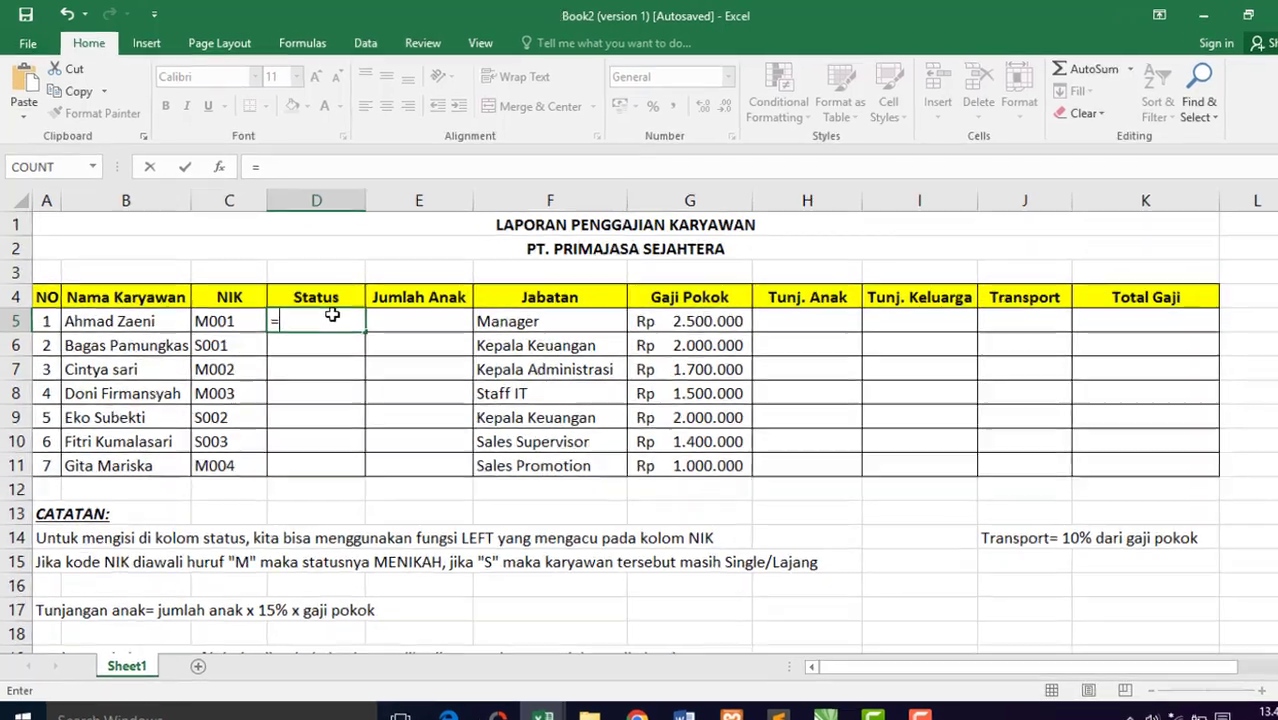
type("if")
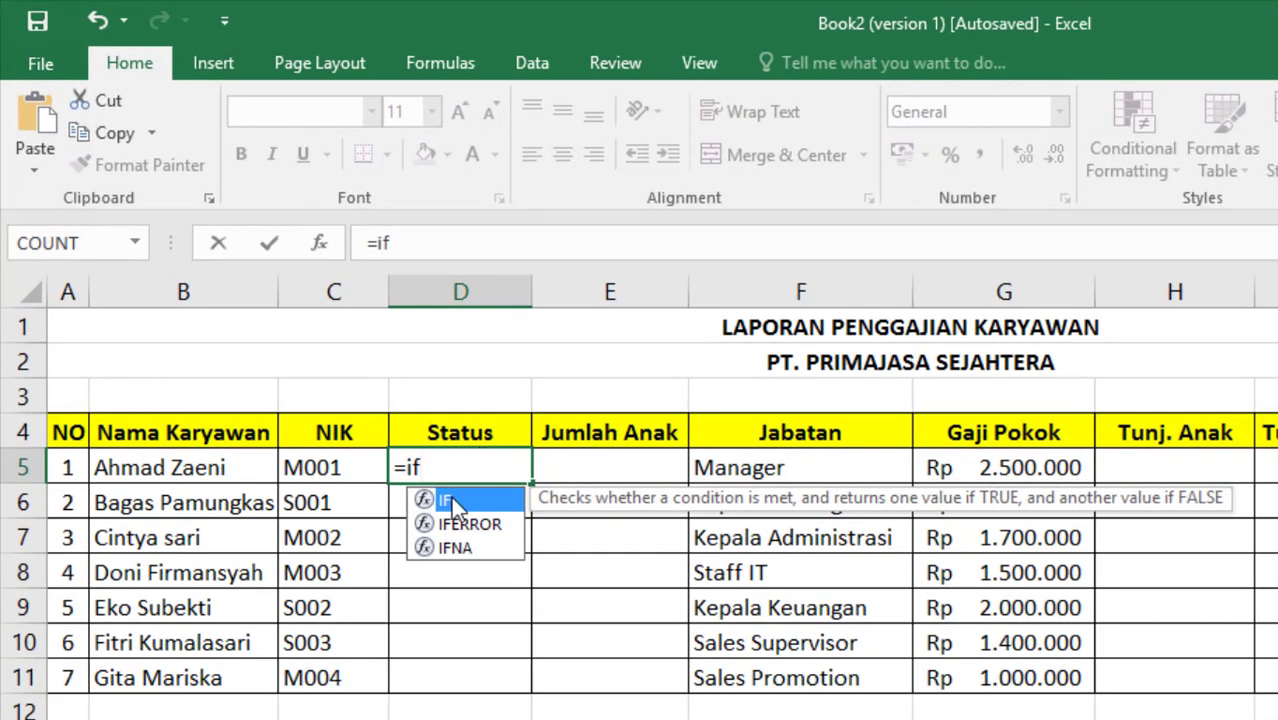
double_click(452, 500)
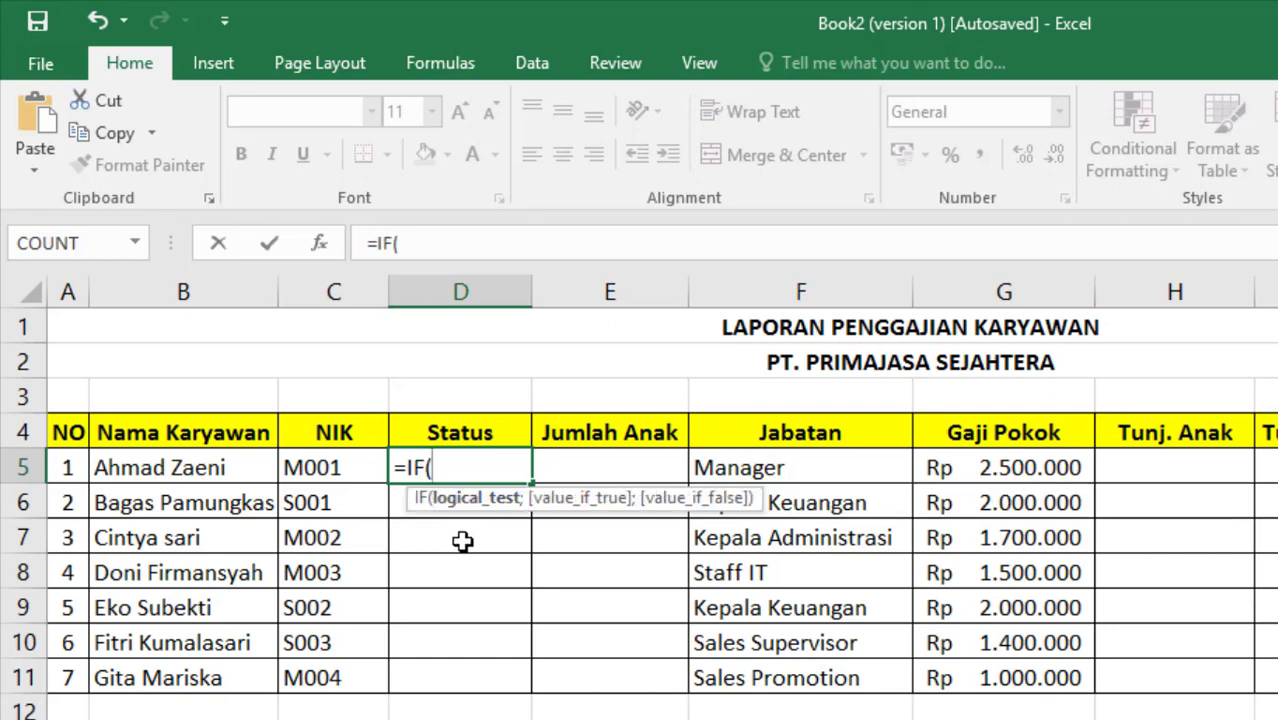
type("lef")
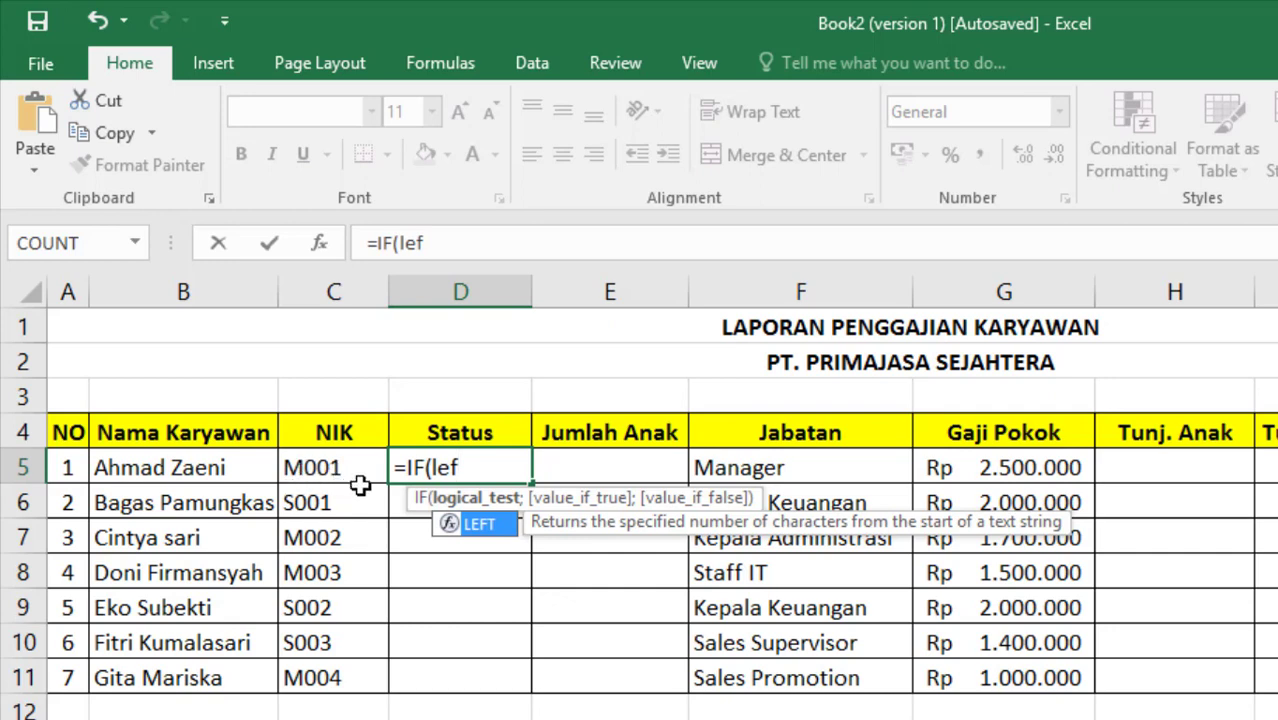
double_click(482, 524)
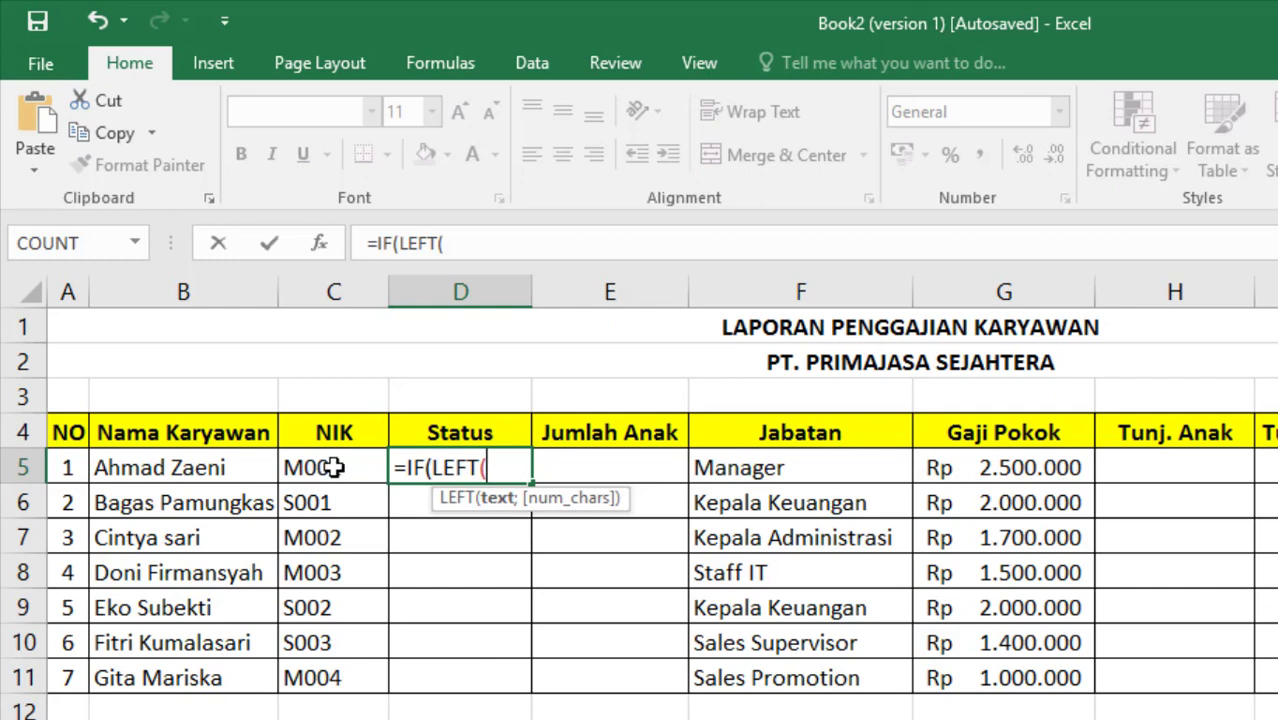
left_click(375, 467)
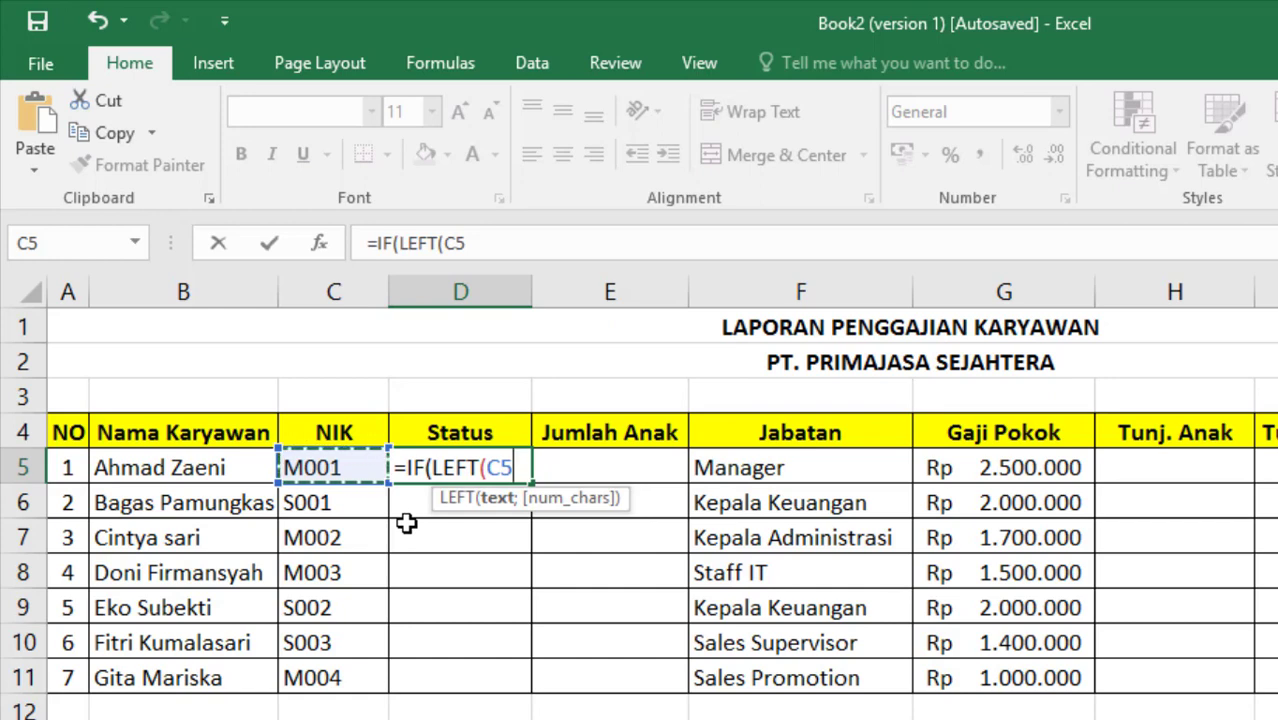
type(";1")
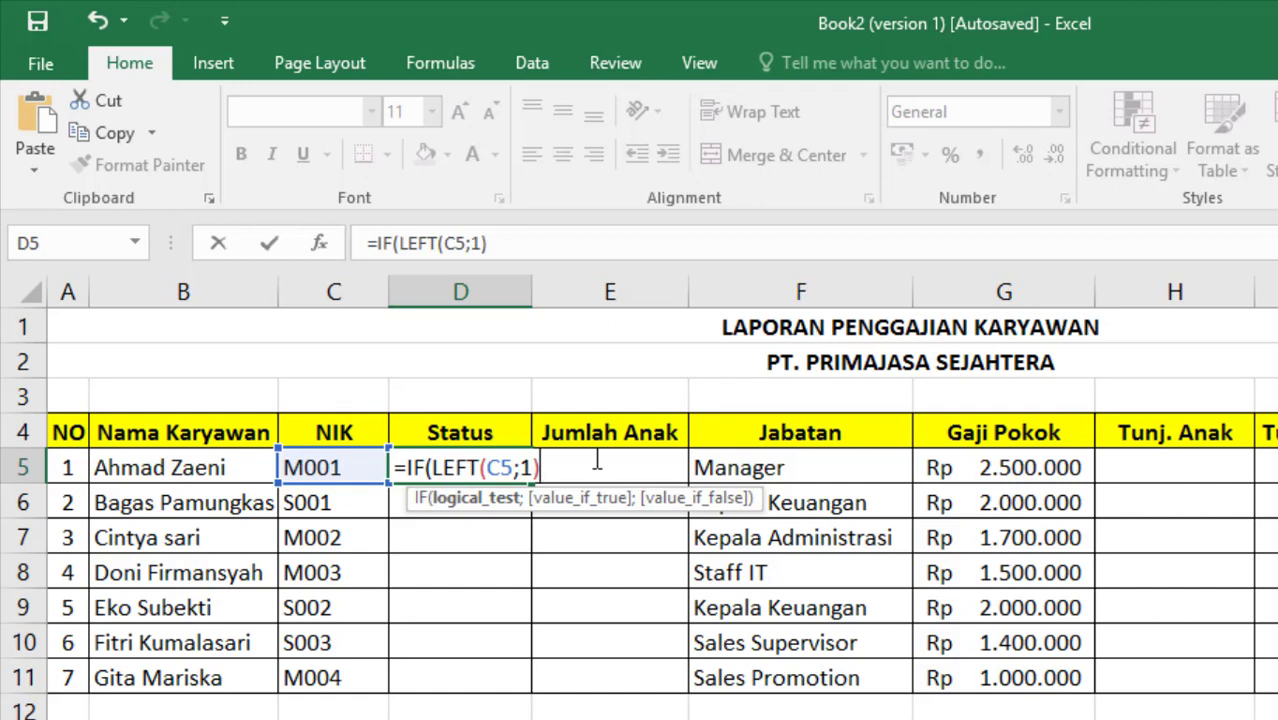
Step: Complete the D5 formula by comparing with "M" and returning "Menikah" if true and "Lajang" if false
type("=\"M")
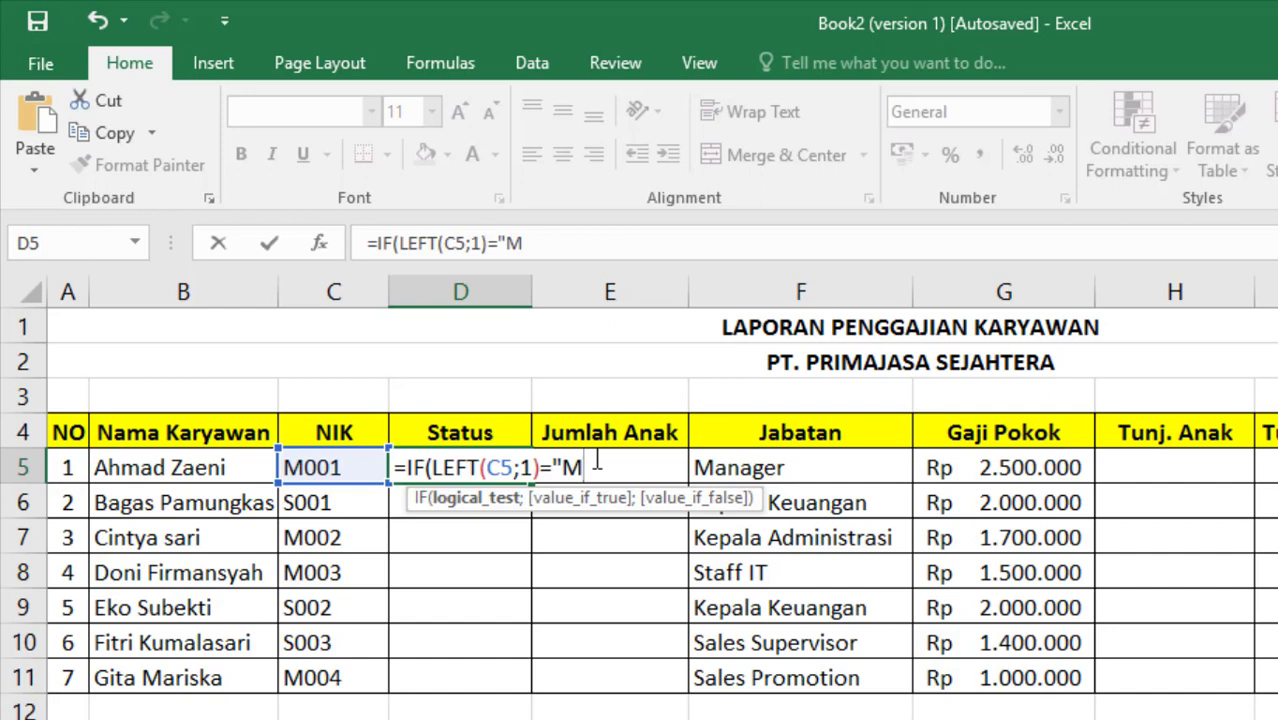
type("\";")
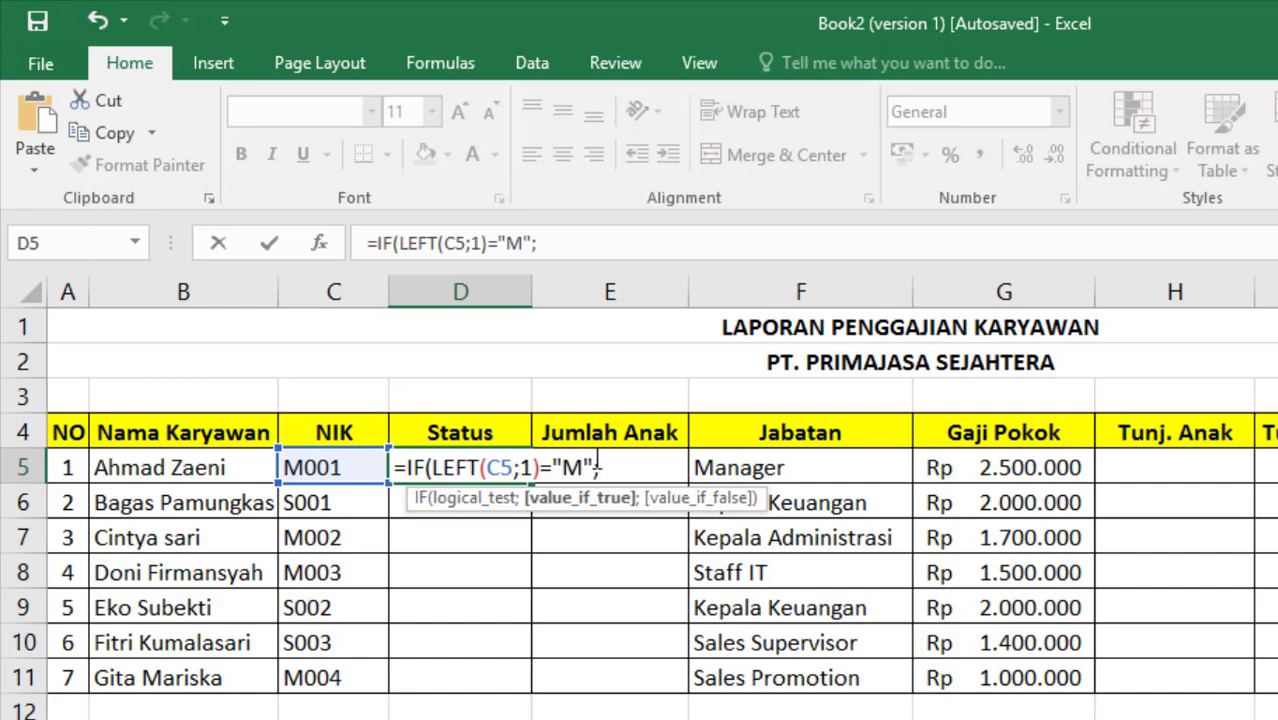
type("\"Menikah")
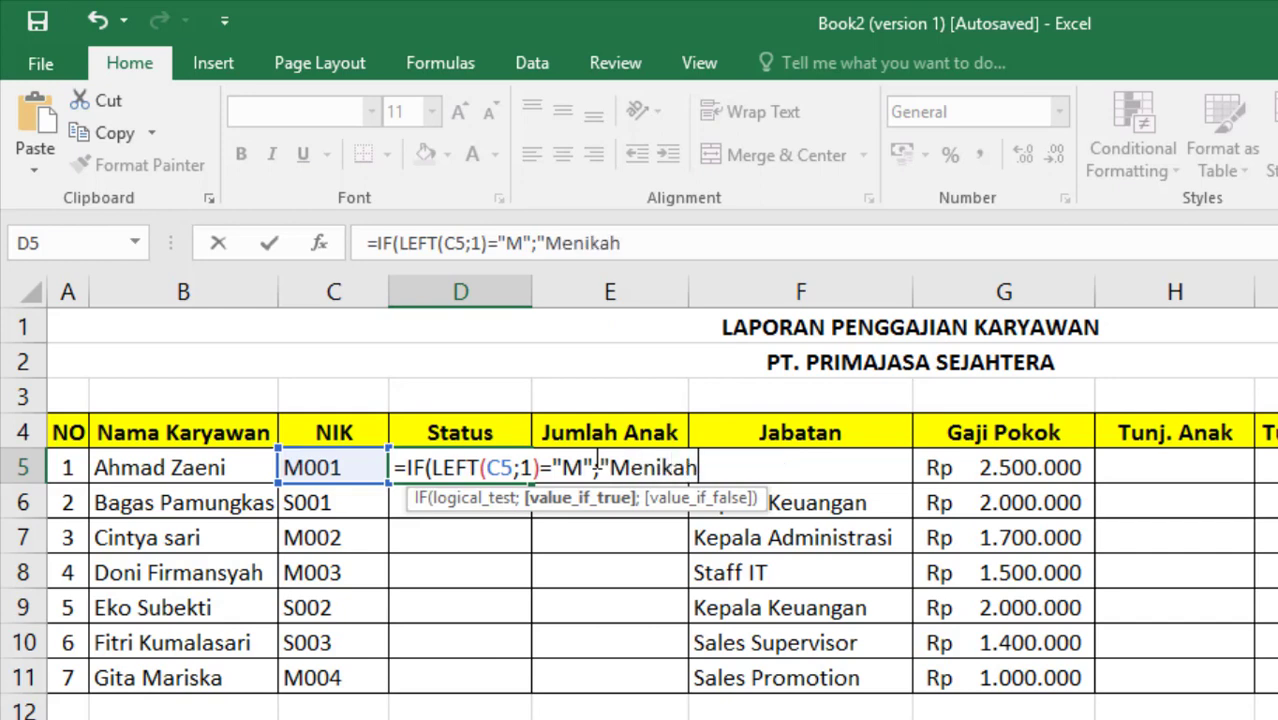
type("\";")
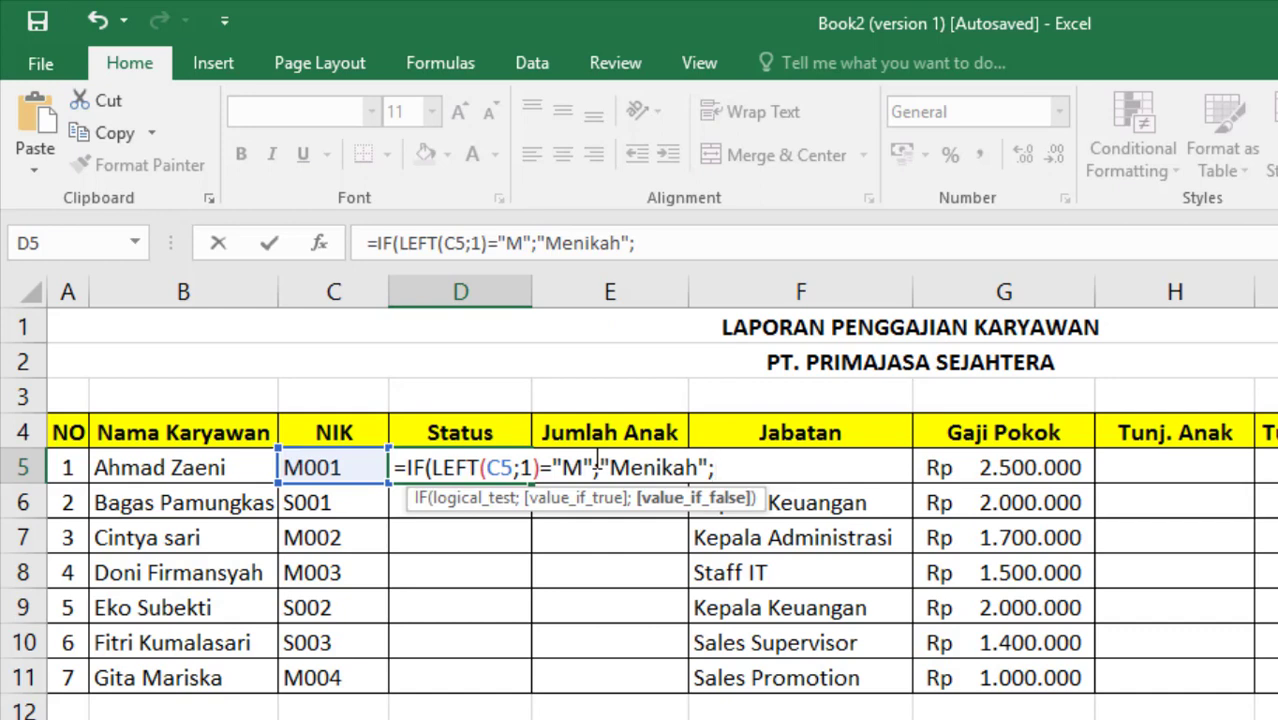
type("\"Laja")
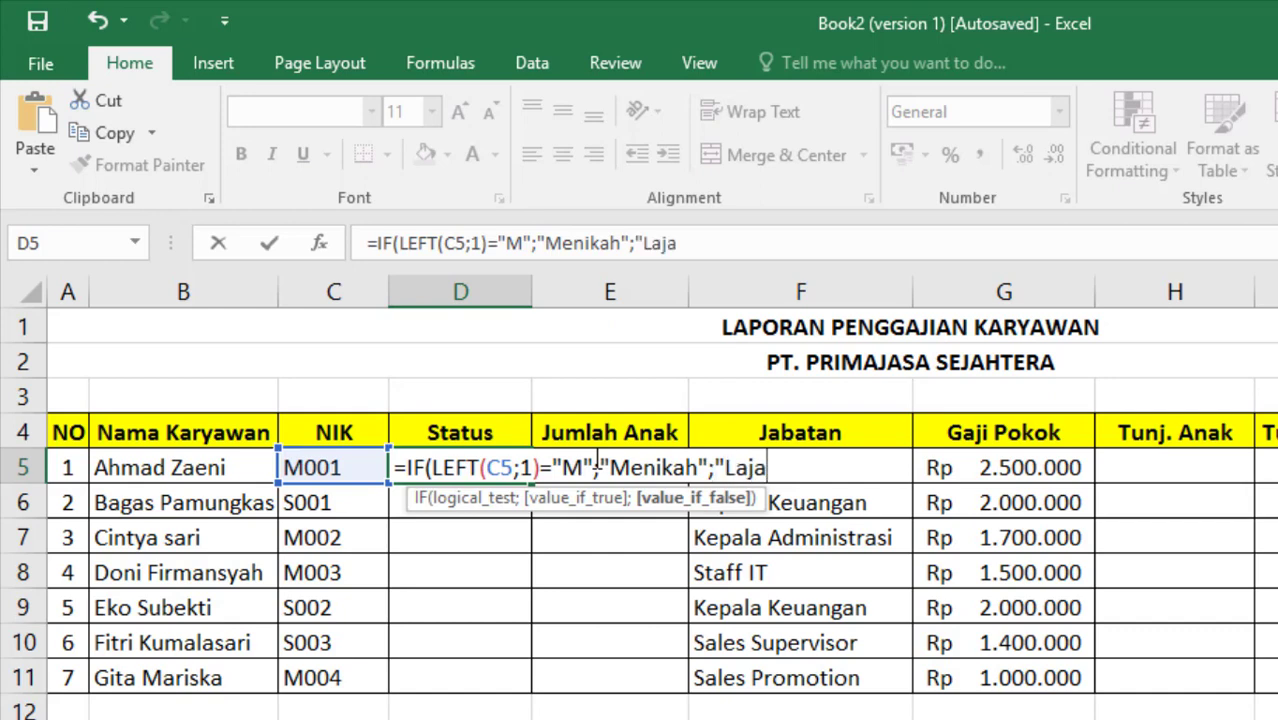
type("ng\"")
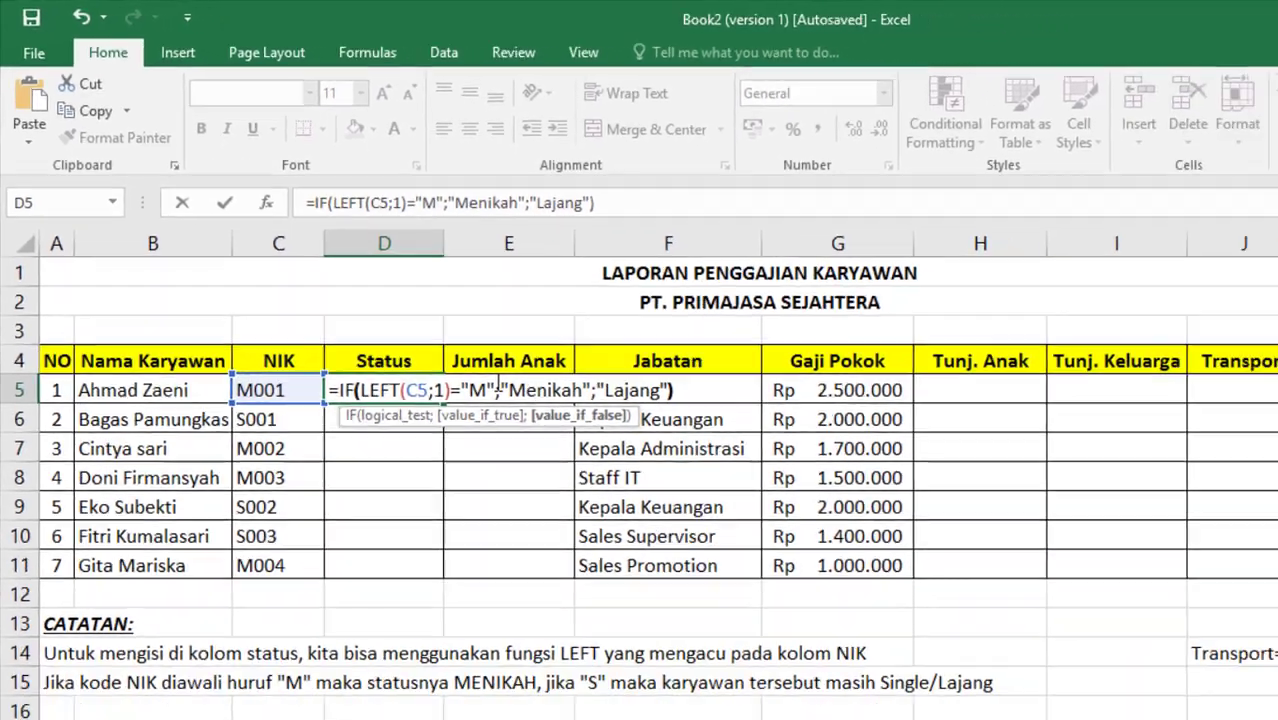
key("Return")
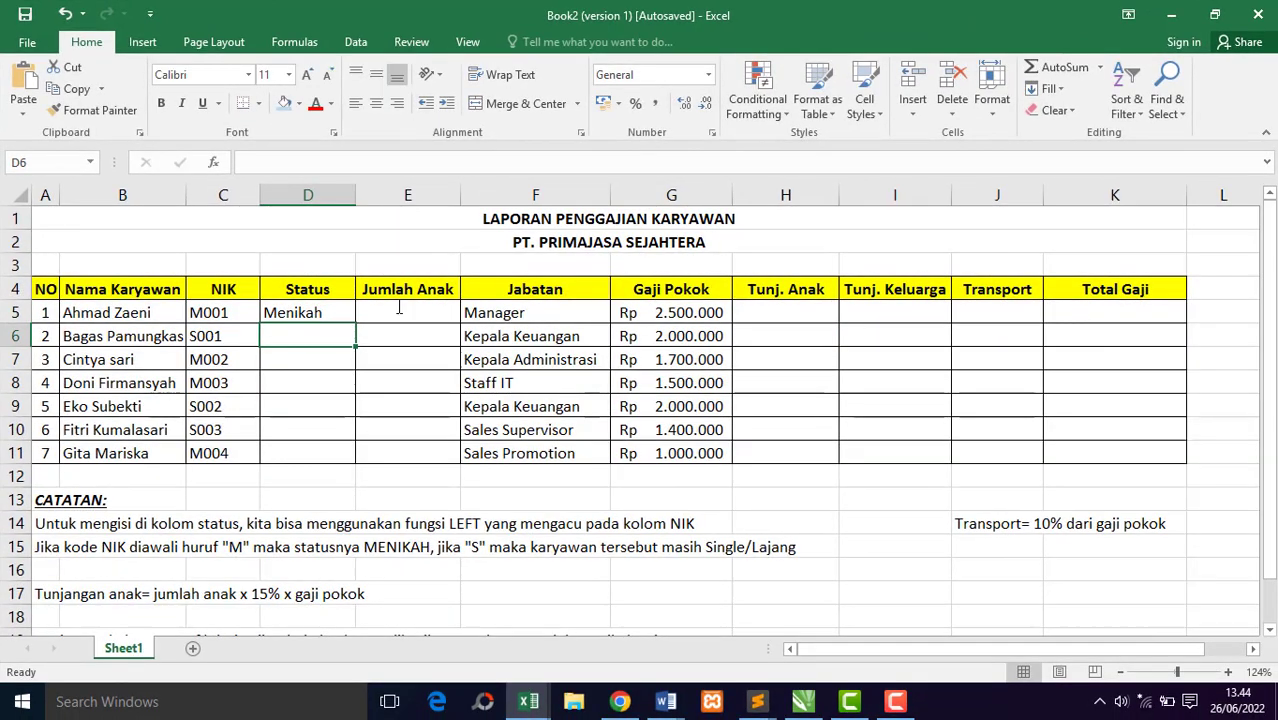
Step: Check the D5 status against the NIK in C5 and fill the formula down the Status column to D11
left_click(318, 313)
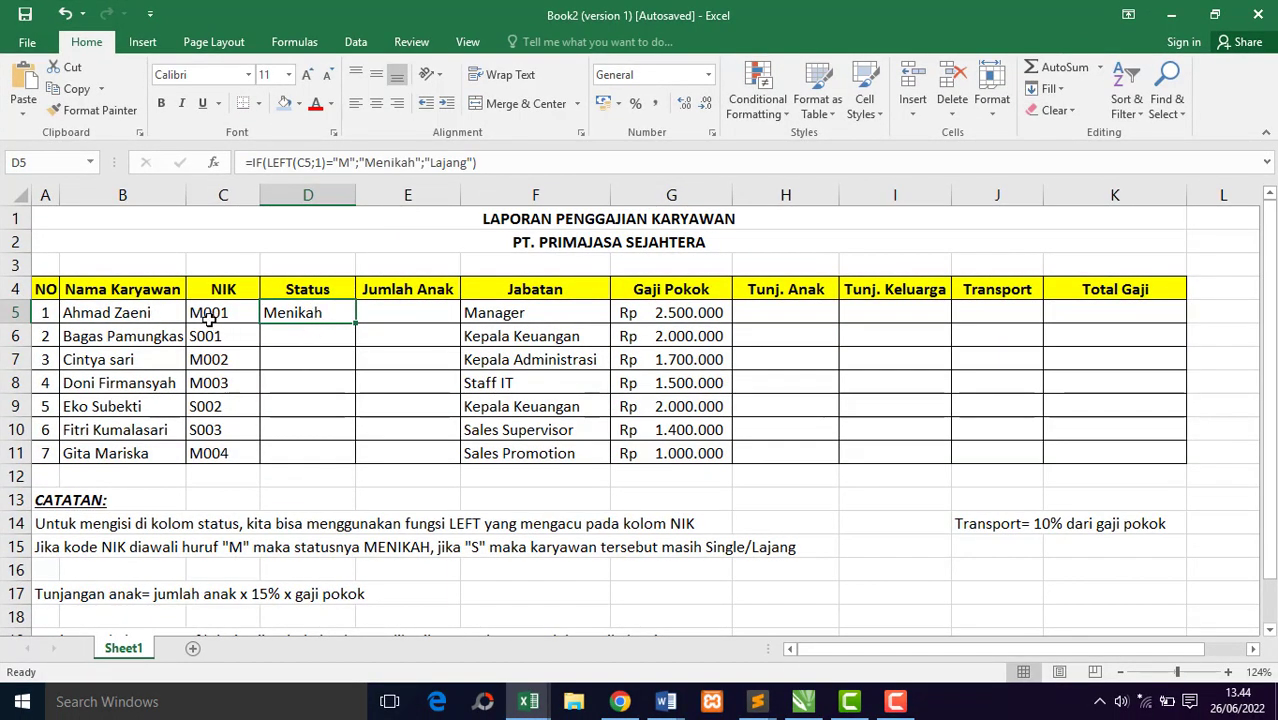
left_click(209, 316)
left_click(314, 315)
left_click(236, 312)
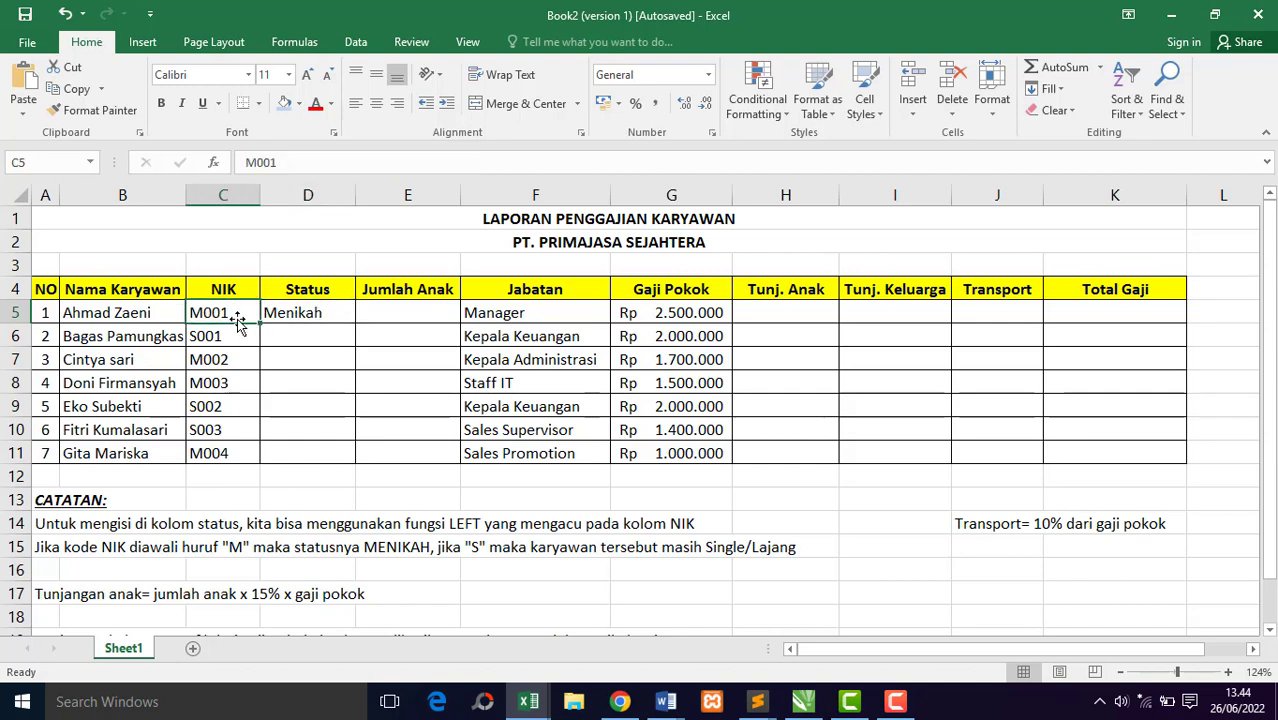
left_click(325, 316)
left_click(320, 421)
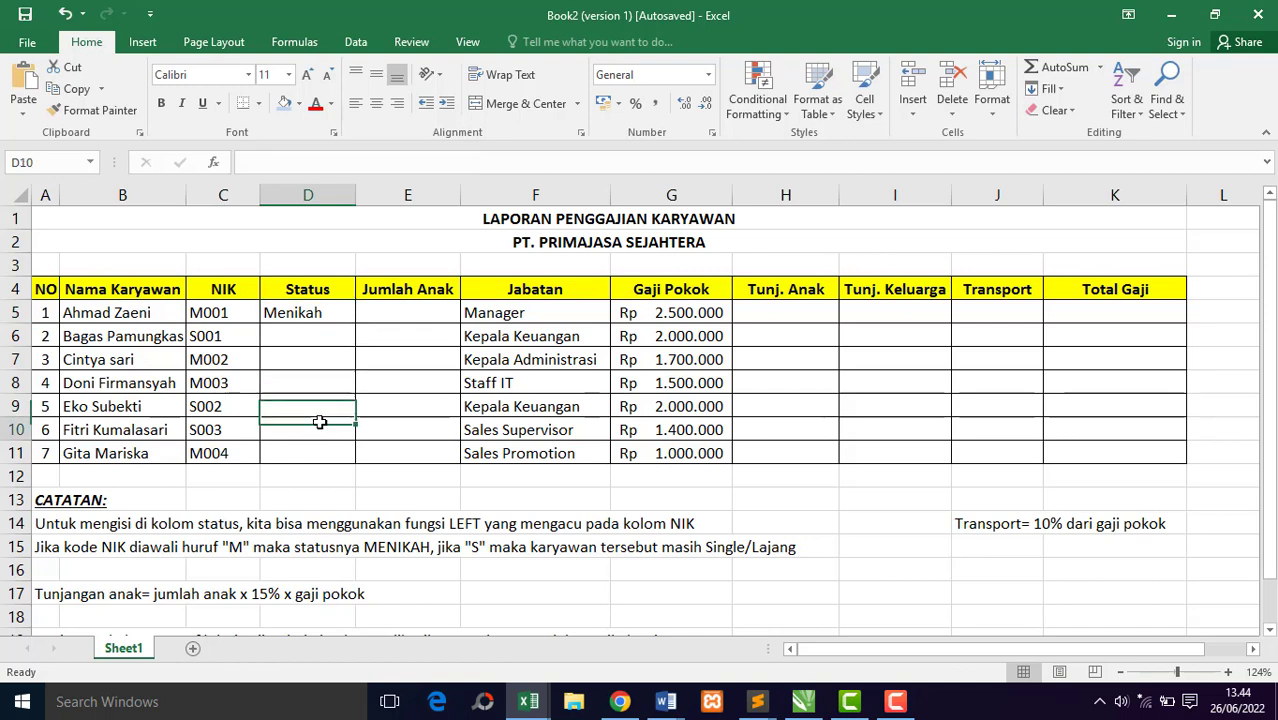
left_click(336, 336)
left_click(345, 318)
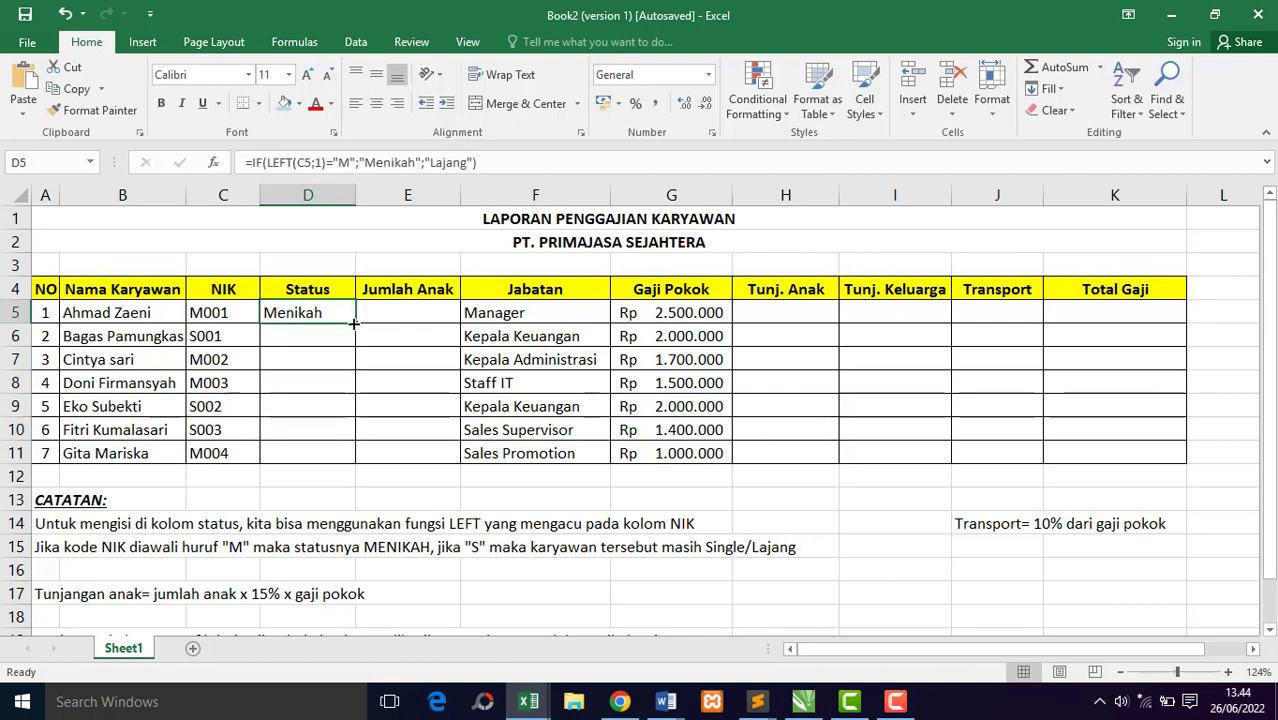
left_click_drag(356, 323, 356, 460)
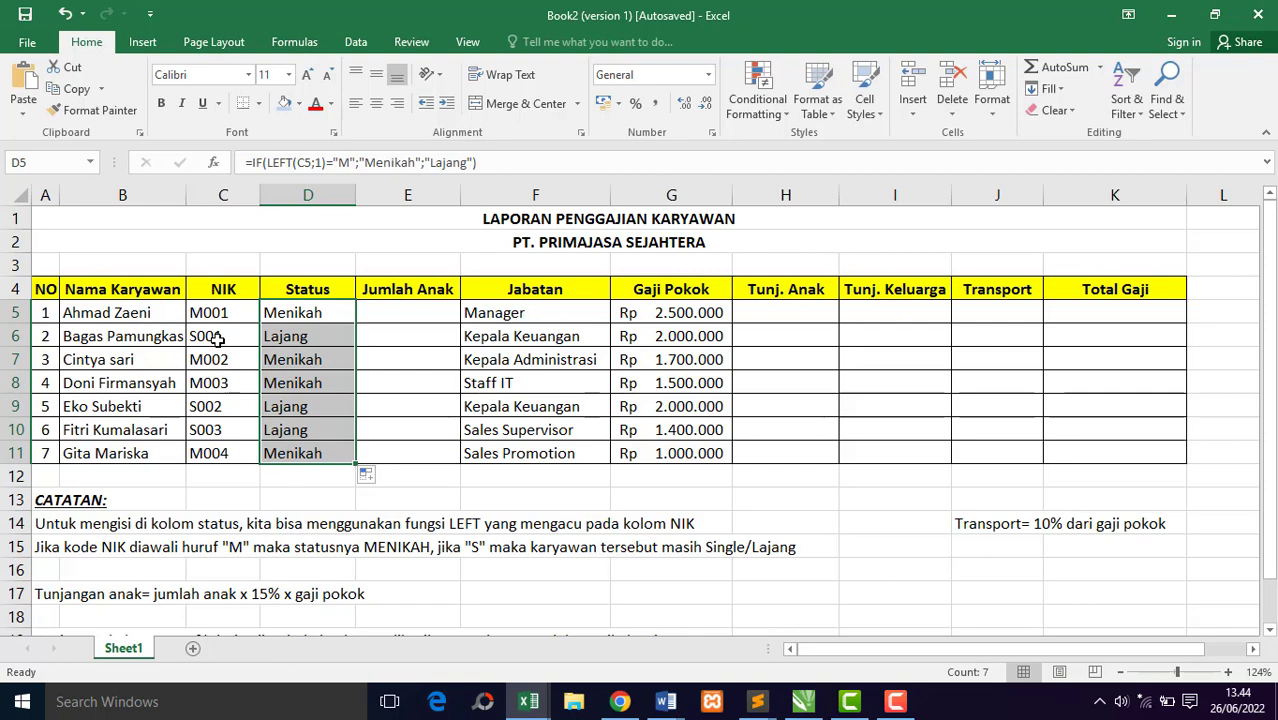
Step: Fill the Jumlah Anak column from E5 to E11 with 3, 0, 2, 1, 0, 0 and 0
left_click(411, 310)
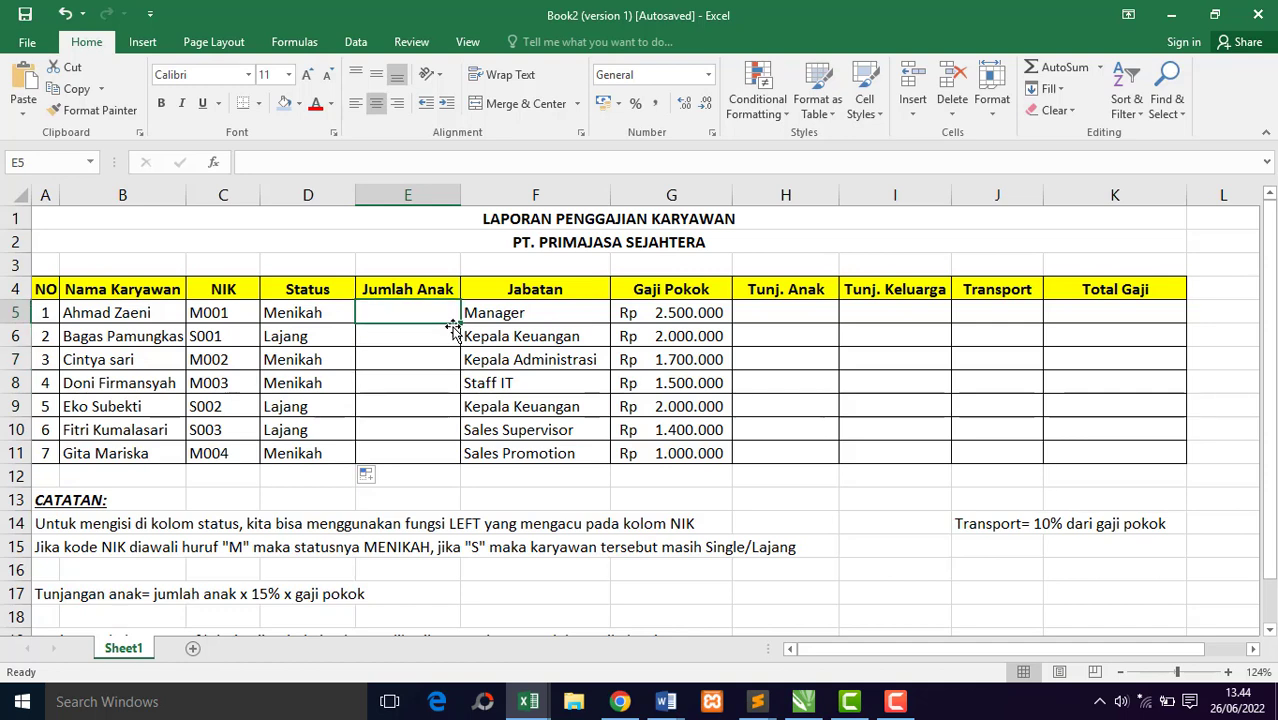
type("3")
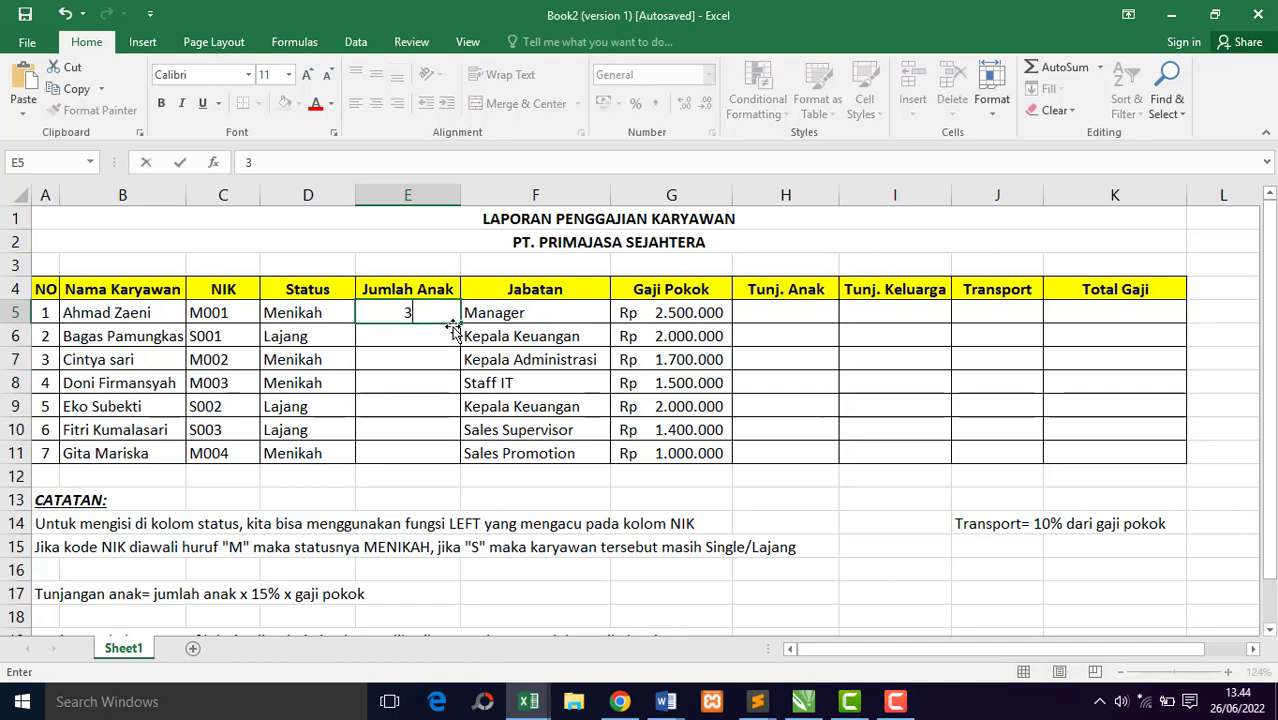
key("Return")
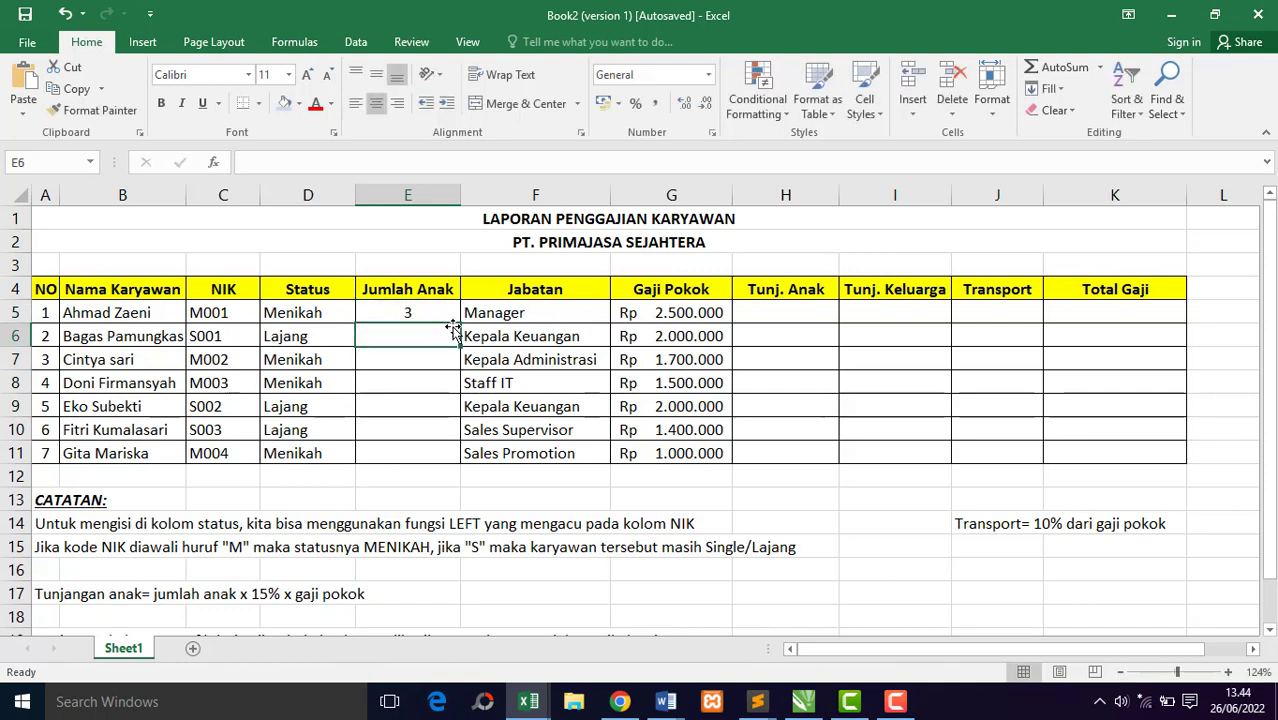
type("0")
key("Return")
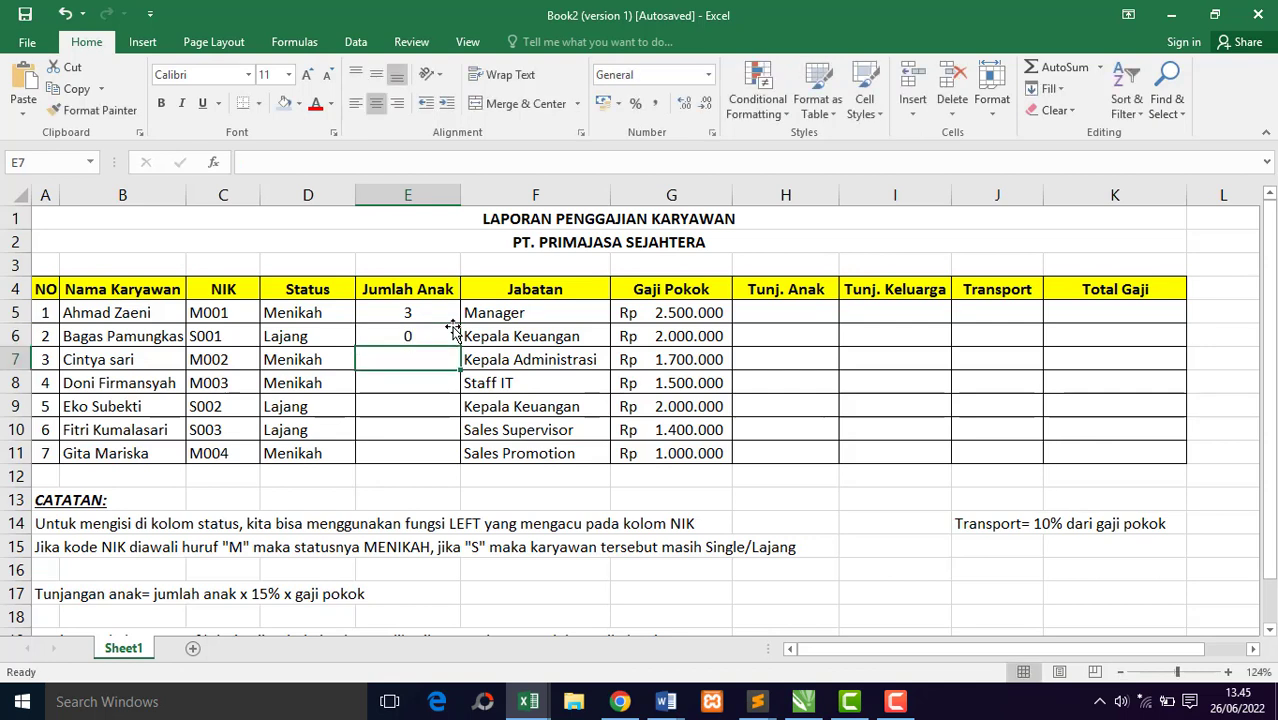
type("2")
key("Return")
type("1")
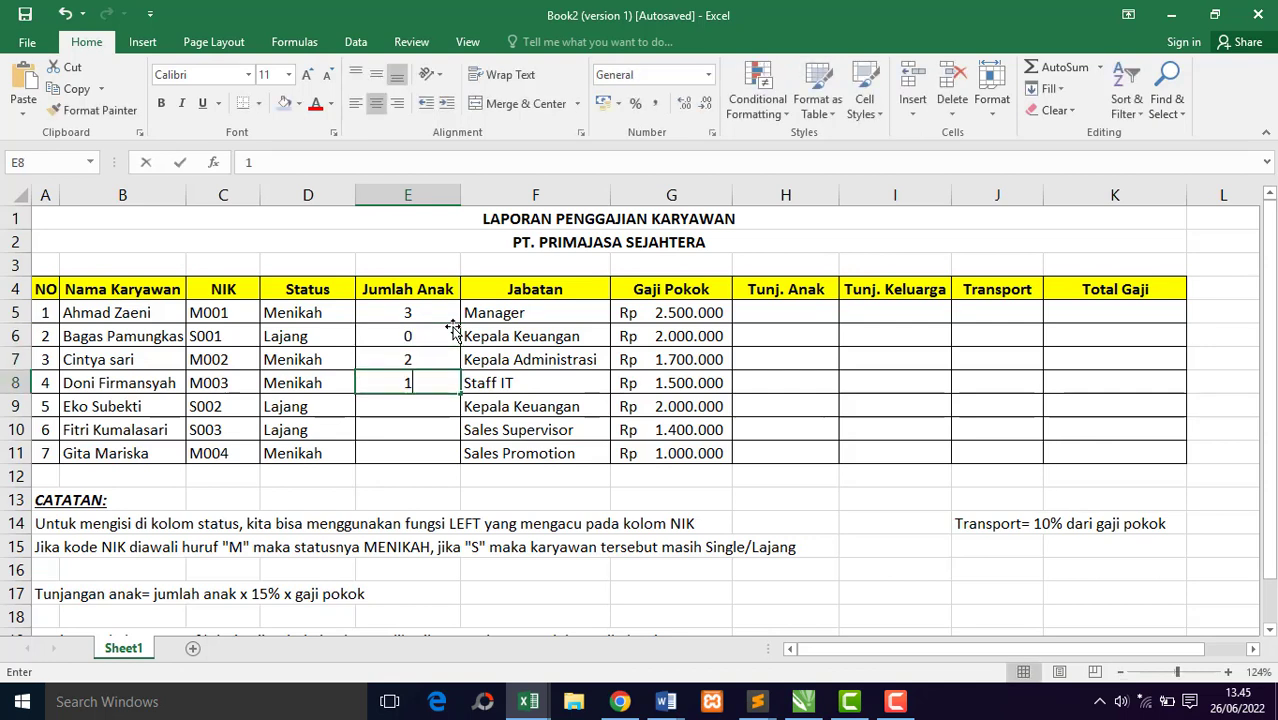
key("Return")
type("0")
key("Return")
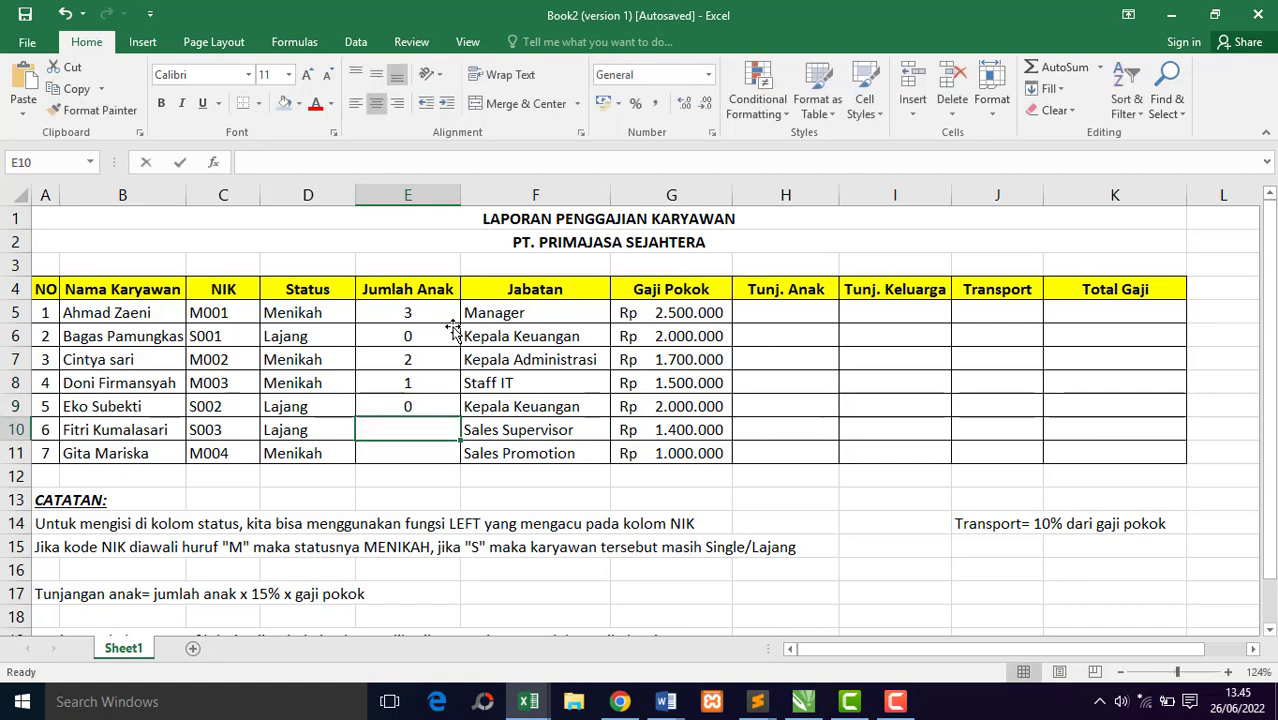
type("0")
key("Return")
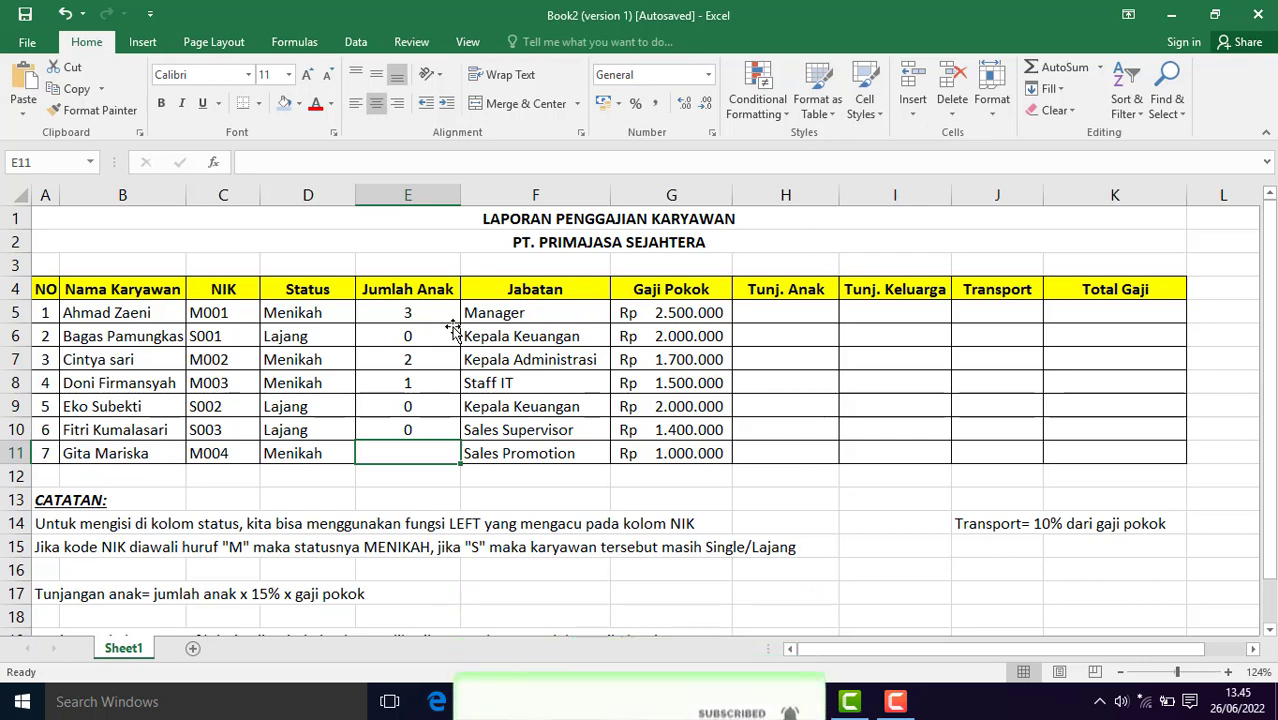
type("0")
key("Return")
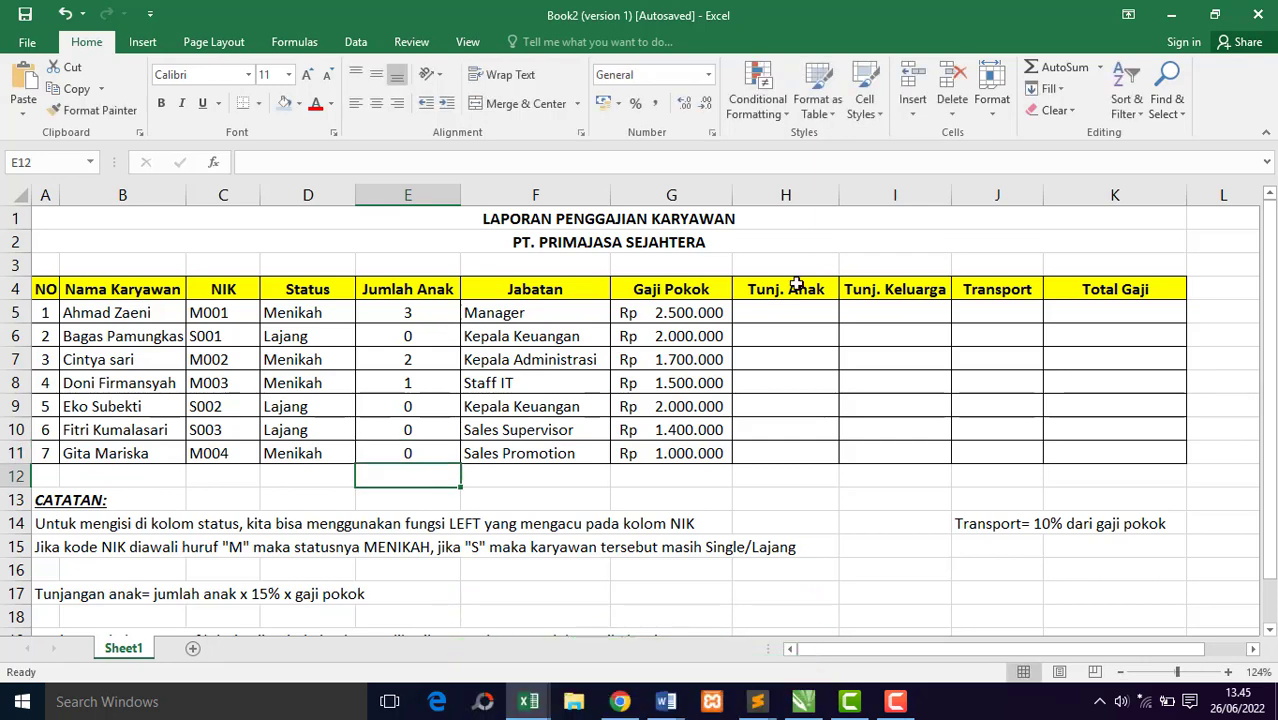
Step: Examine the Tunj. Anak and Jumlah Anak cells together with the child allowance rule in row 17
left_click(795, 318)
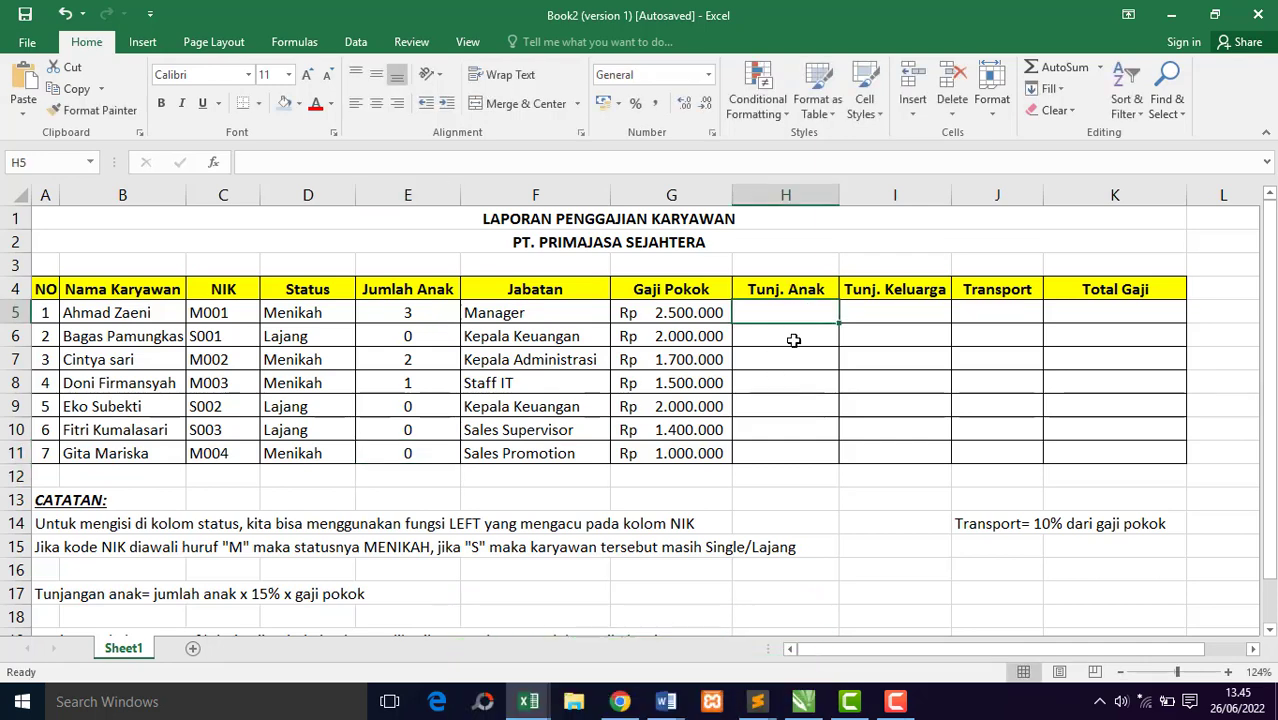
left_click(793, 340)
left_click(801, 313)
left_click(800, 338)
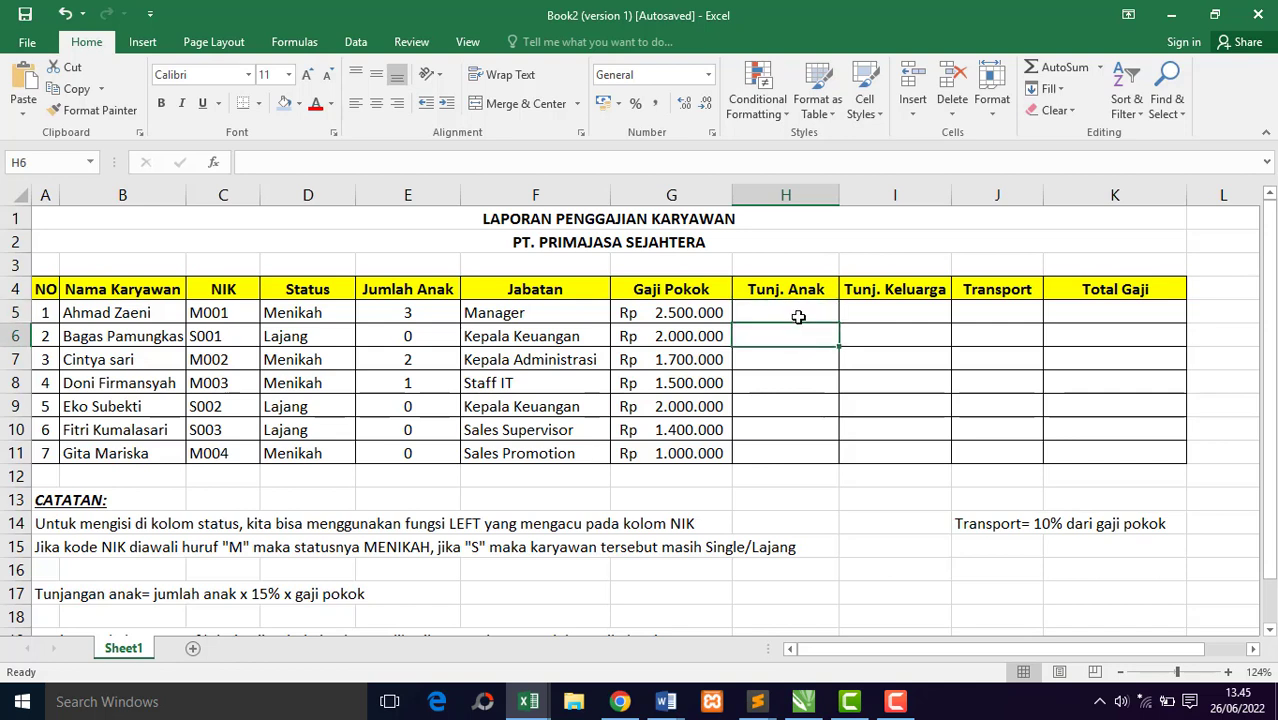
left_click(799, 314)
left_click(403, 316)
left_click(408, 398)
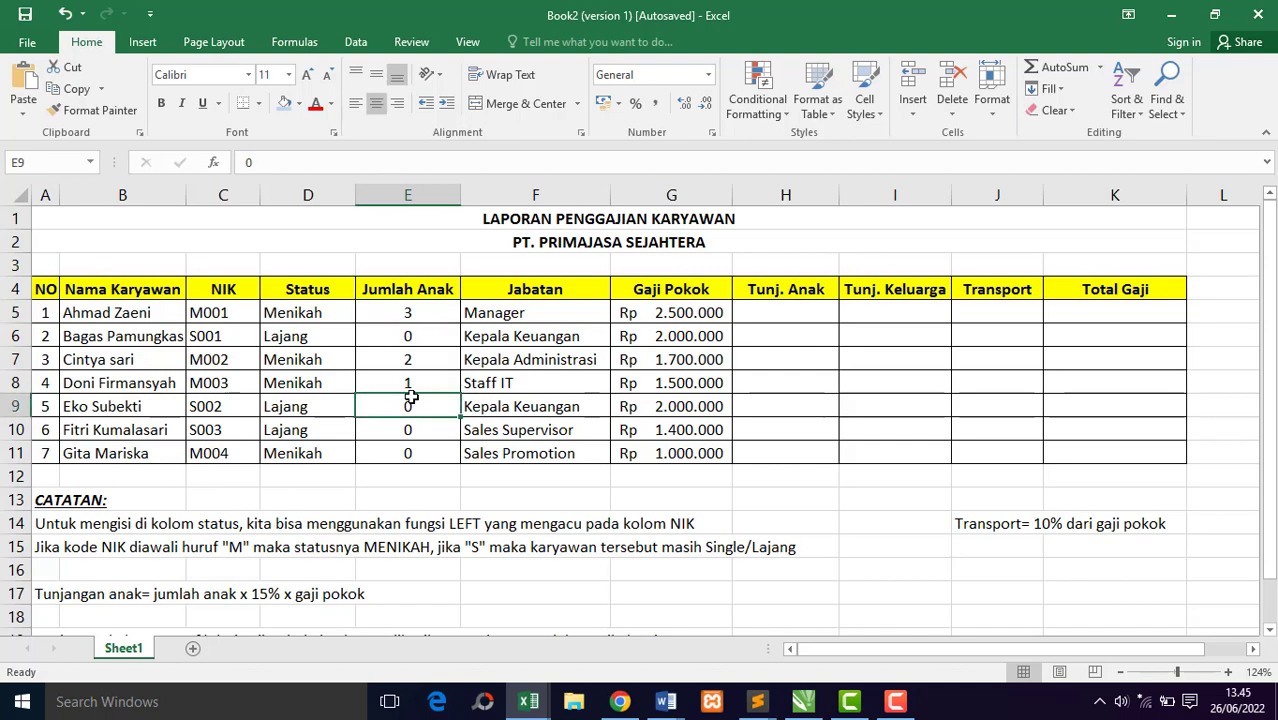
left_click(420, 320)
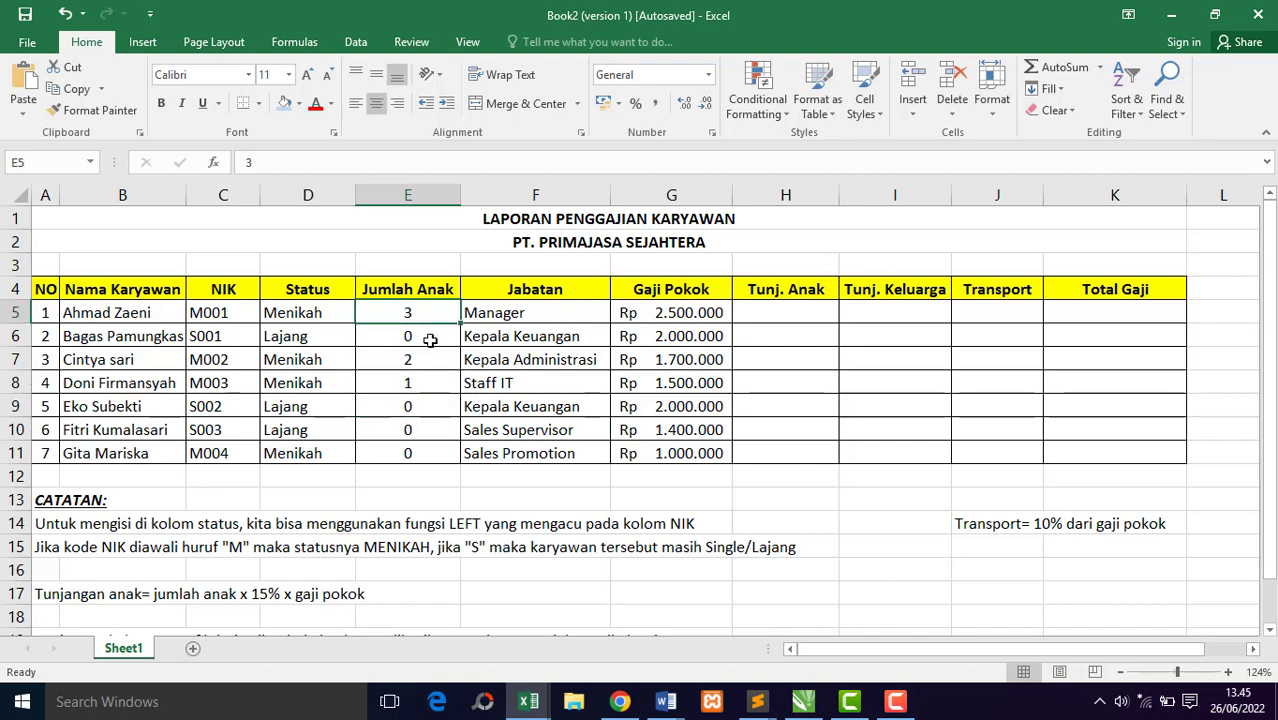
left_click(815, 314)
left_click(48, 596)
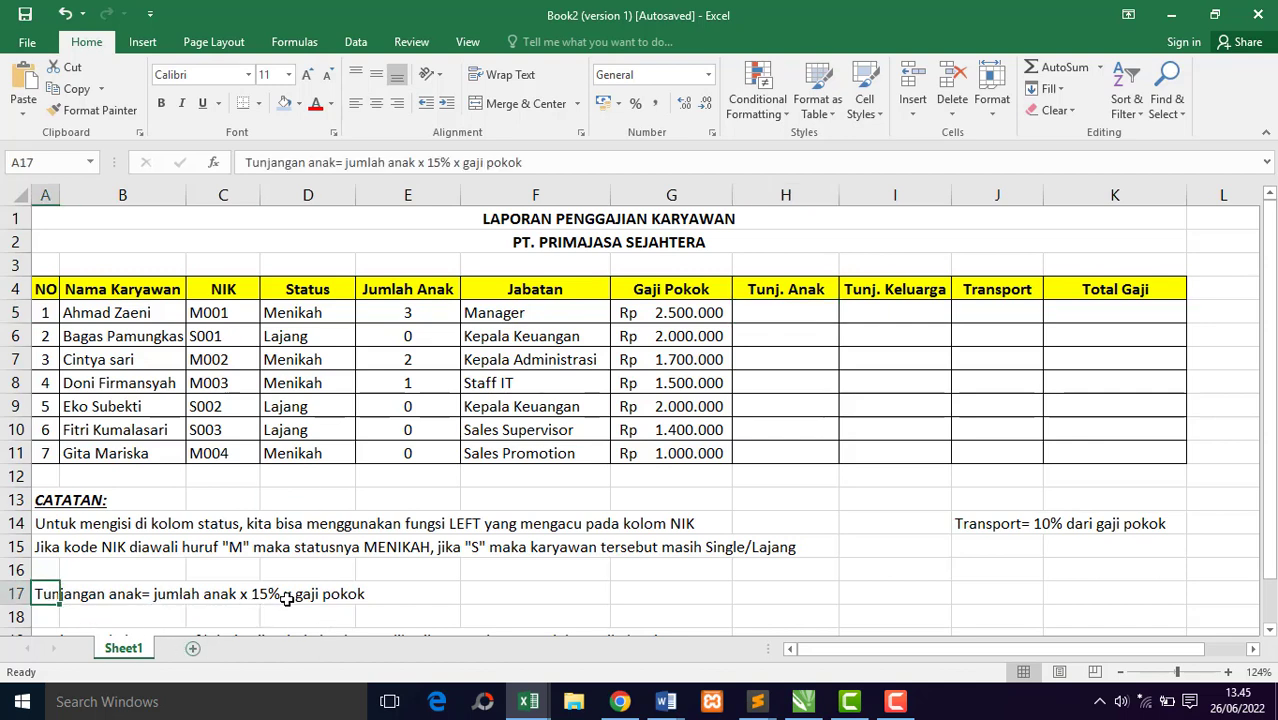
Step: Calculate the child allowance in H5 with =E5*15%*G5 and fill the formula down the Tunj. Anak column to H11
left_click(756, 313)
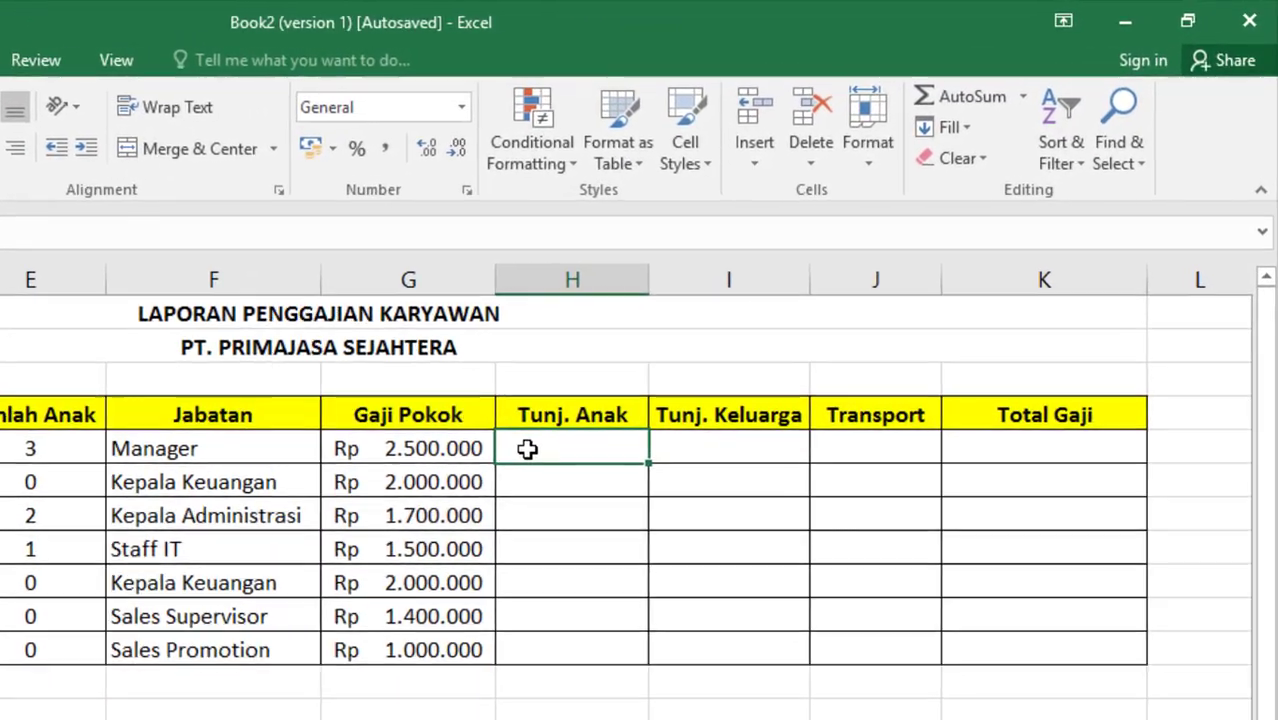
type("=")
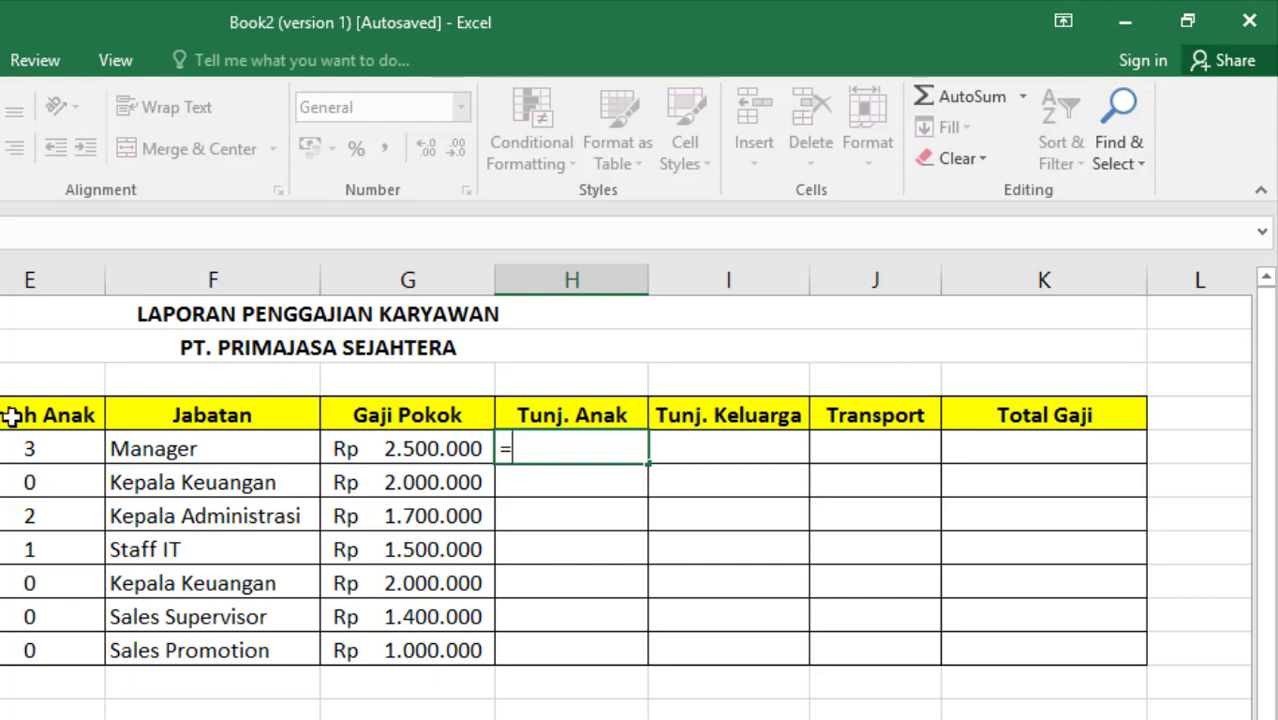
left_click(12, 449)
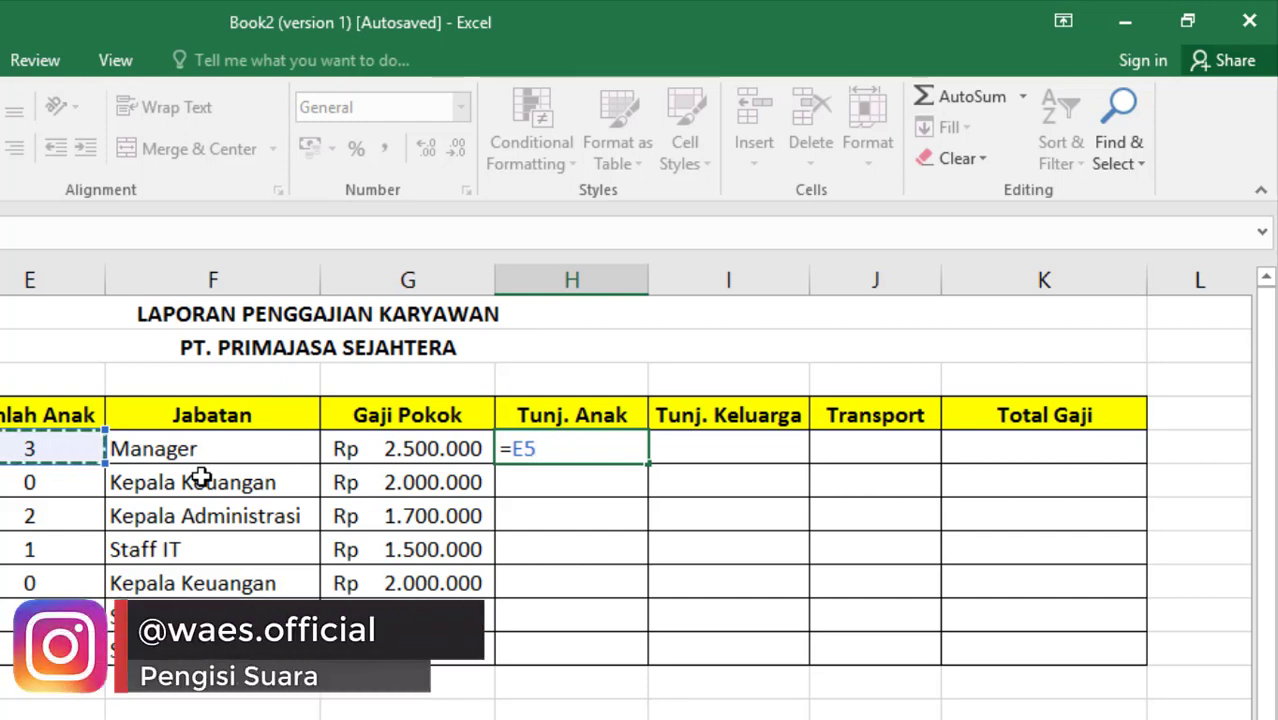
type("*")
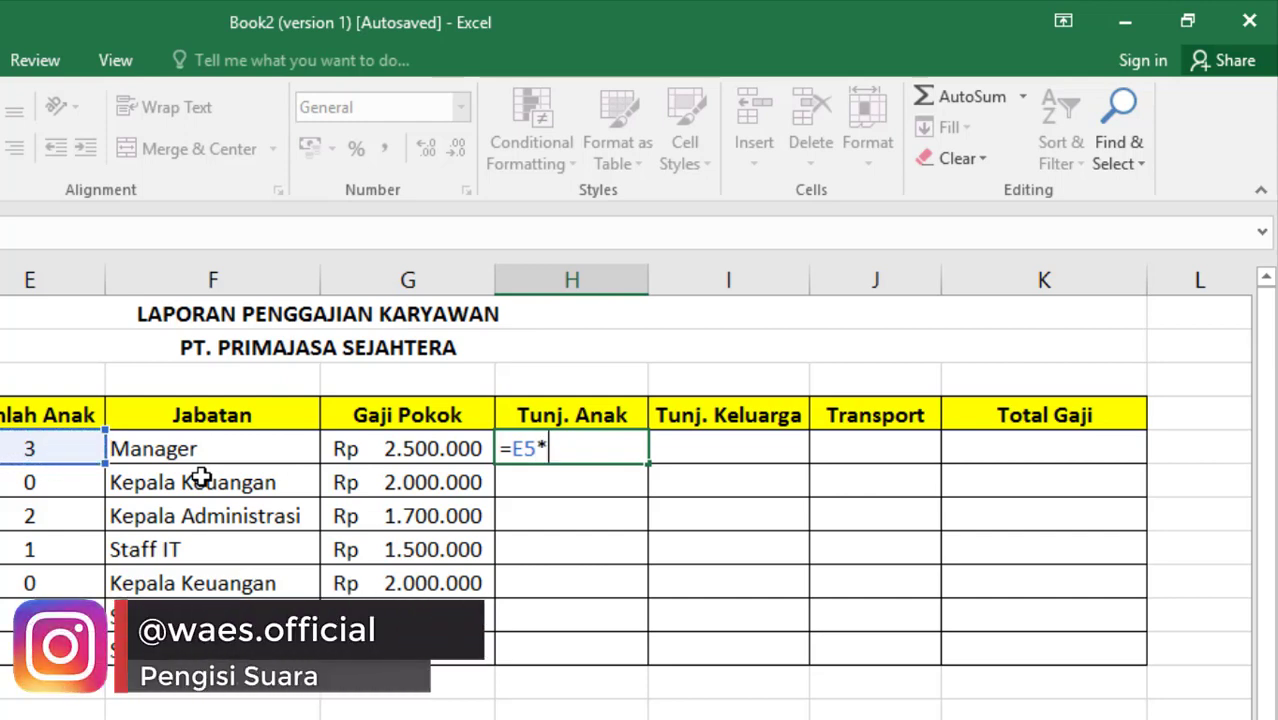
type("15%")
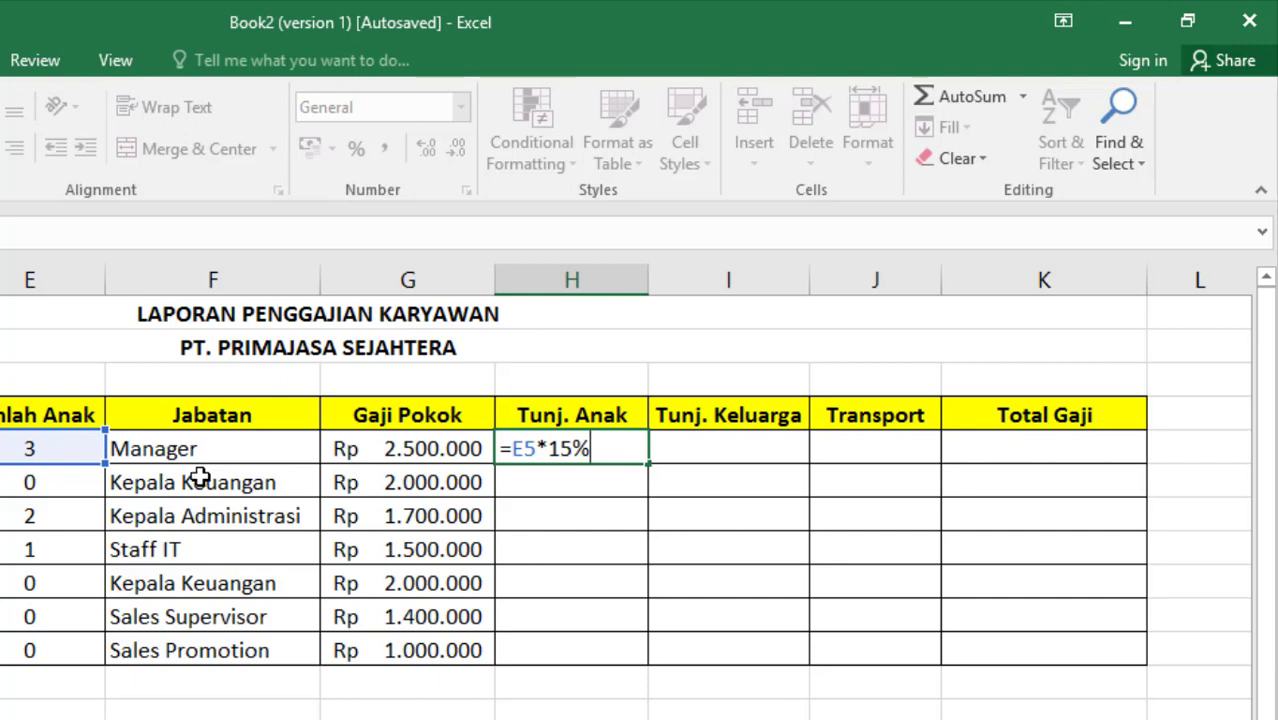
type("*")
left_click(430, 451)
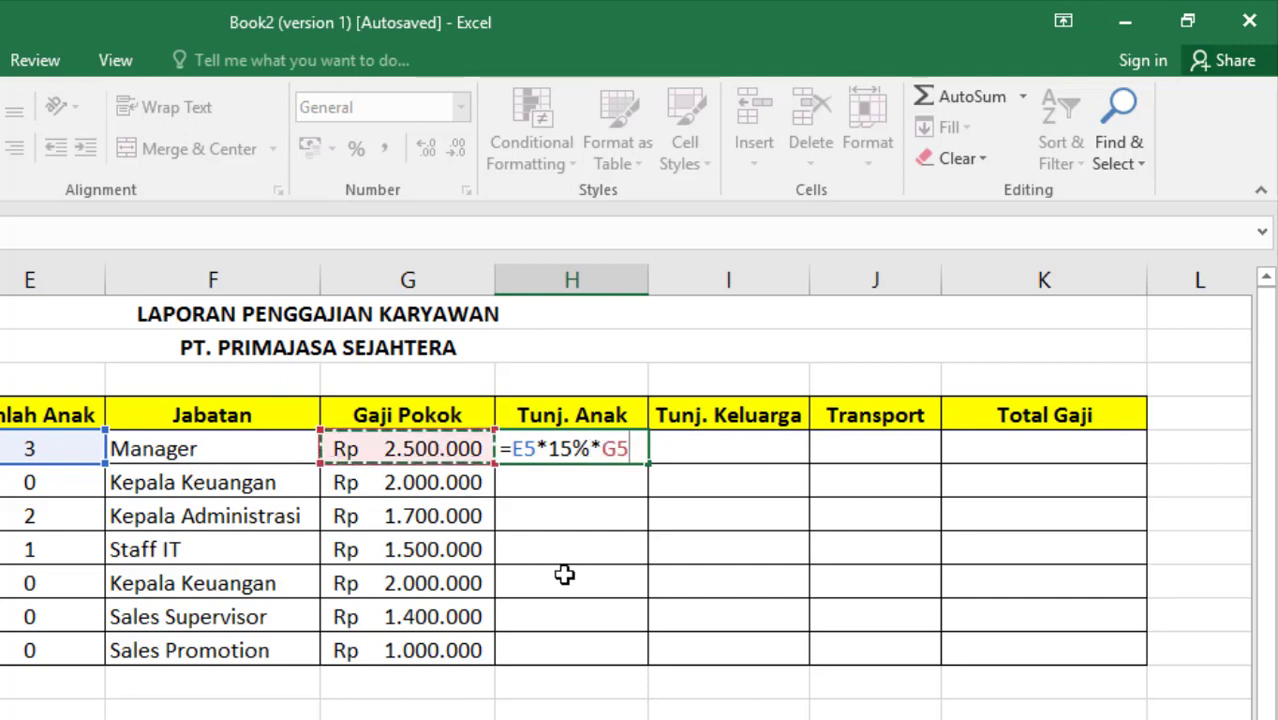
key("Return")
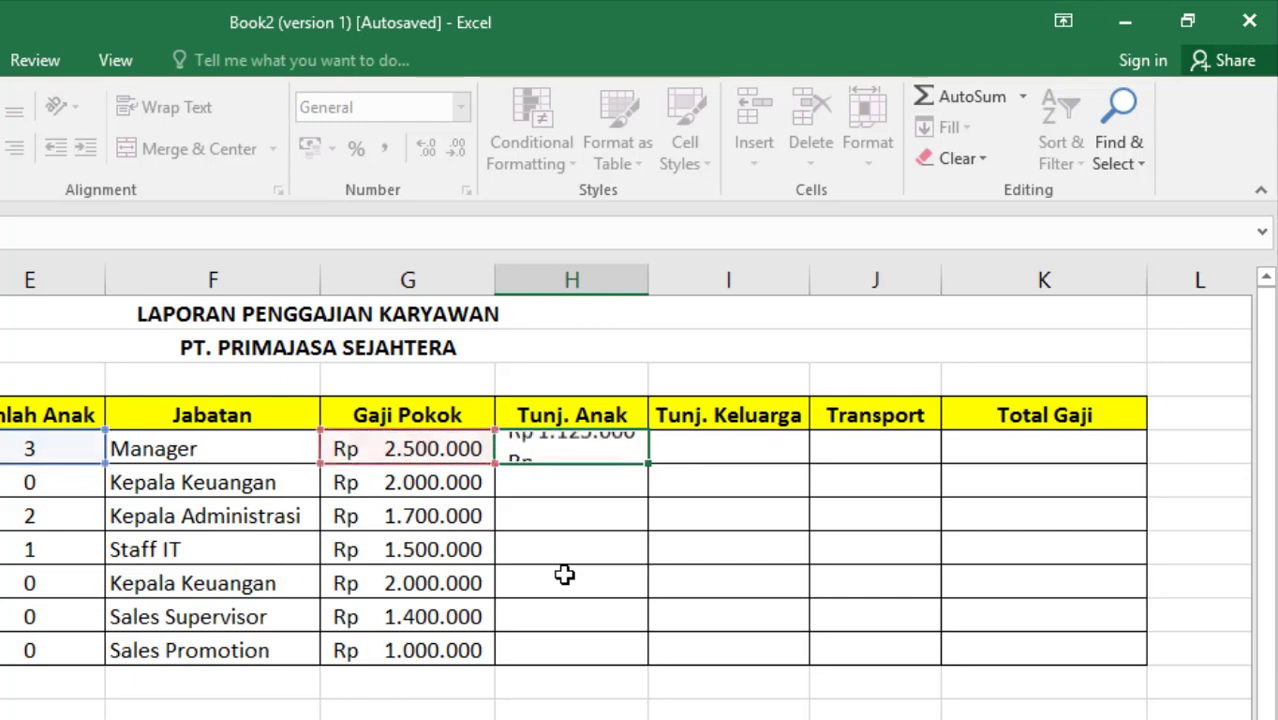
left_click(601, 449)
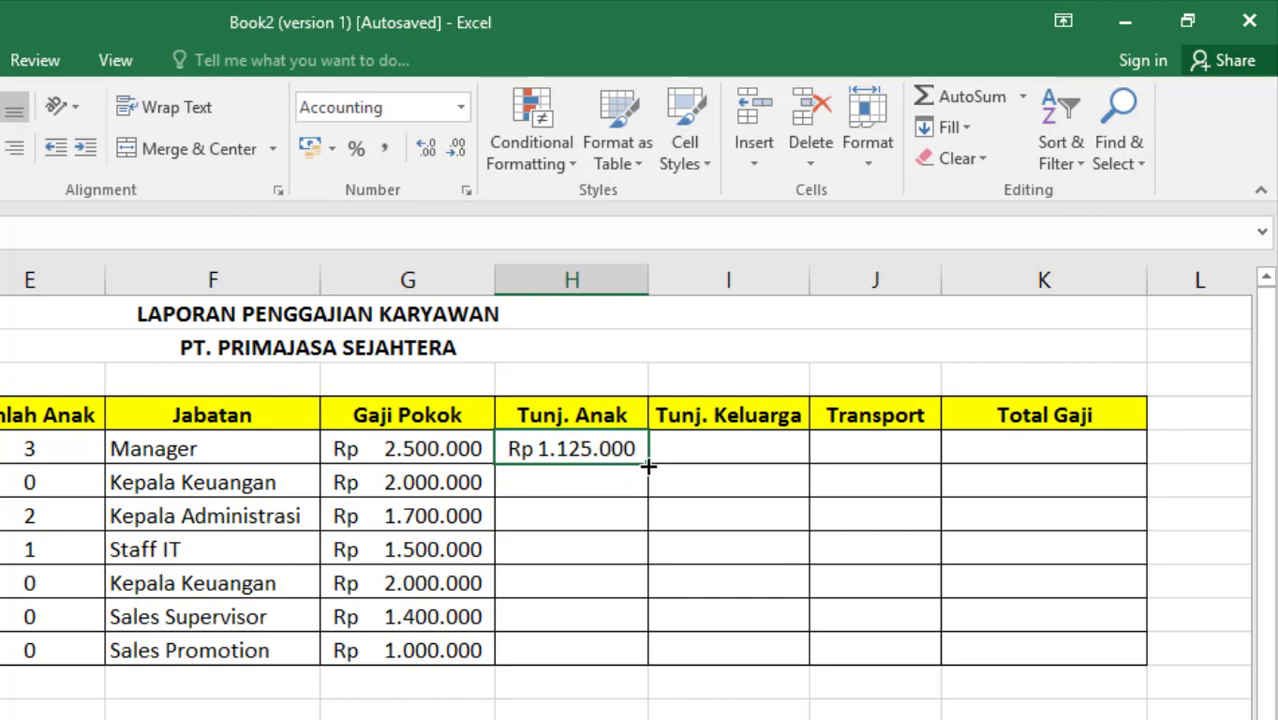
left_click_drag(648, 465, 634, 654)
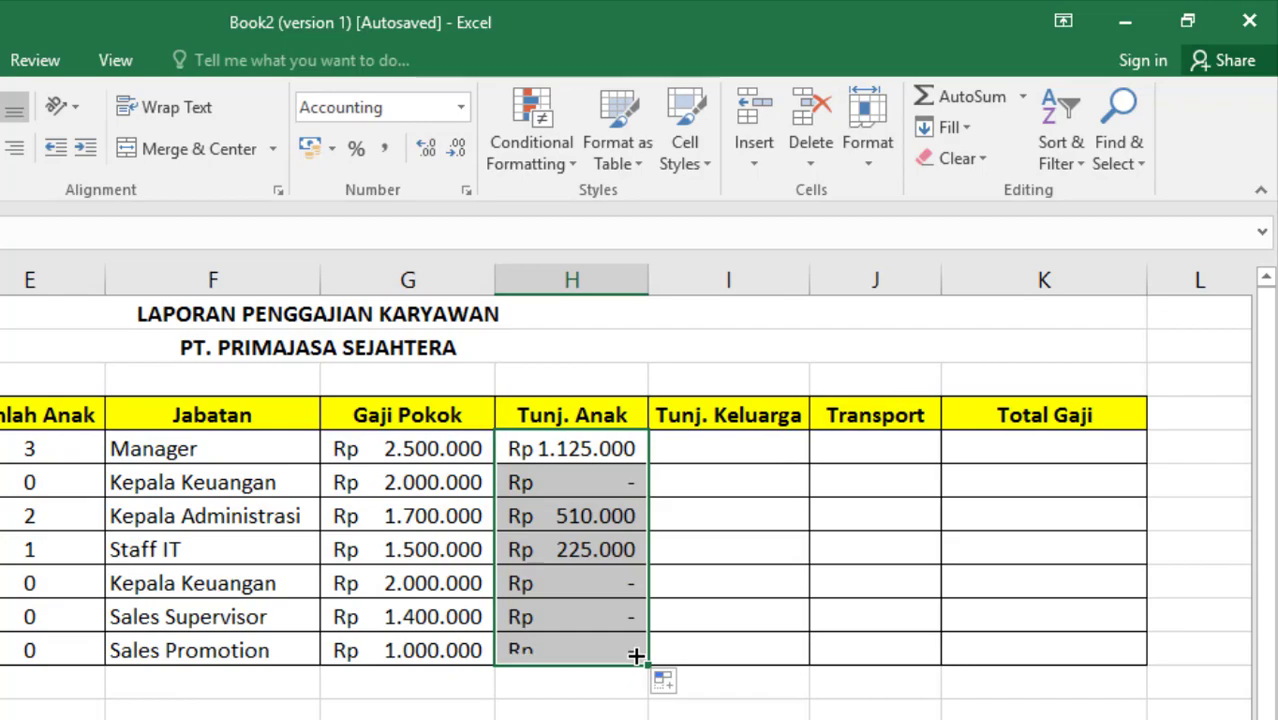
Step: Check the Tunj. Anak cells of the employees without children against their Jumlah Anak entries
left_click(573, 480)
left_click(598, 592)
left_click(593, 611)
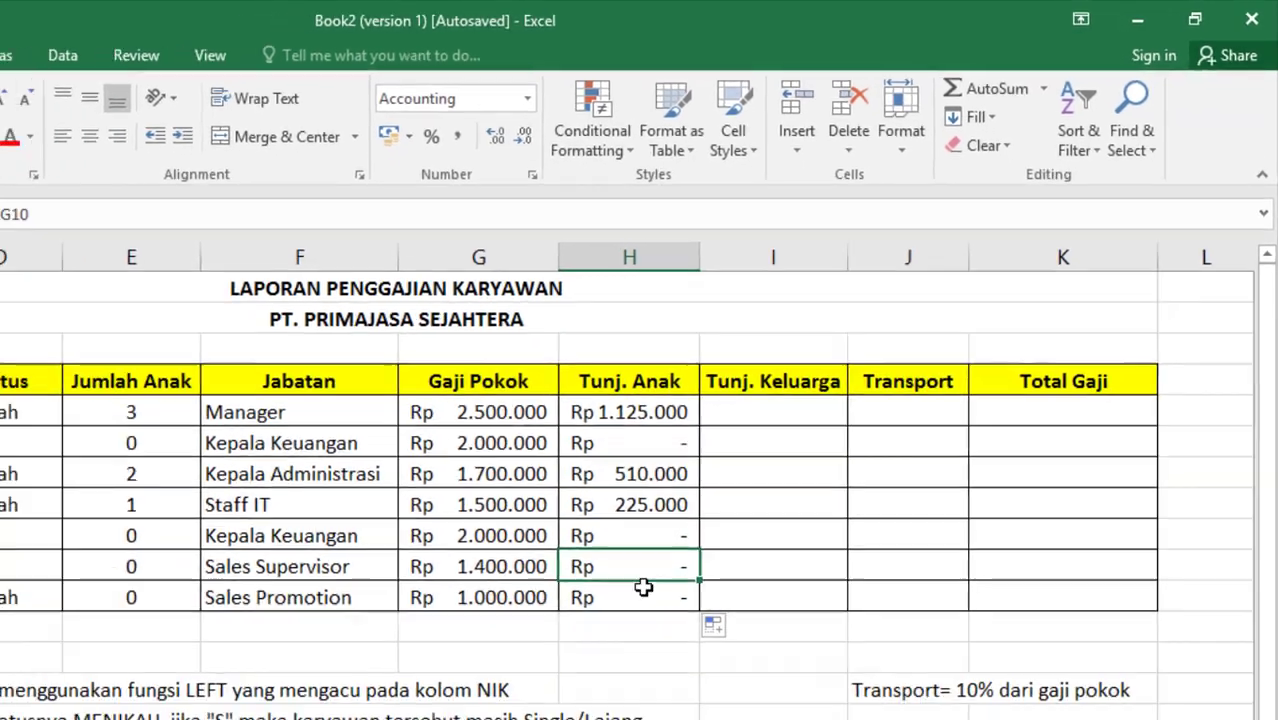
left_click(592, 641)
left_click(790, 436)
left_click(792, 412)
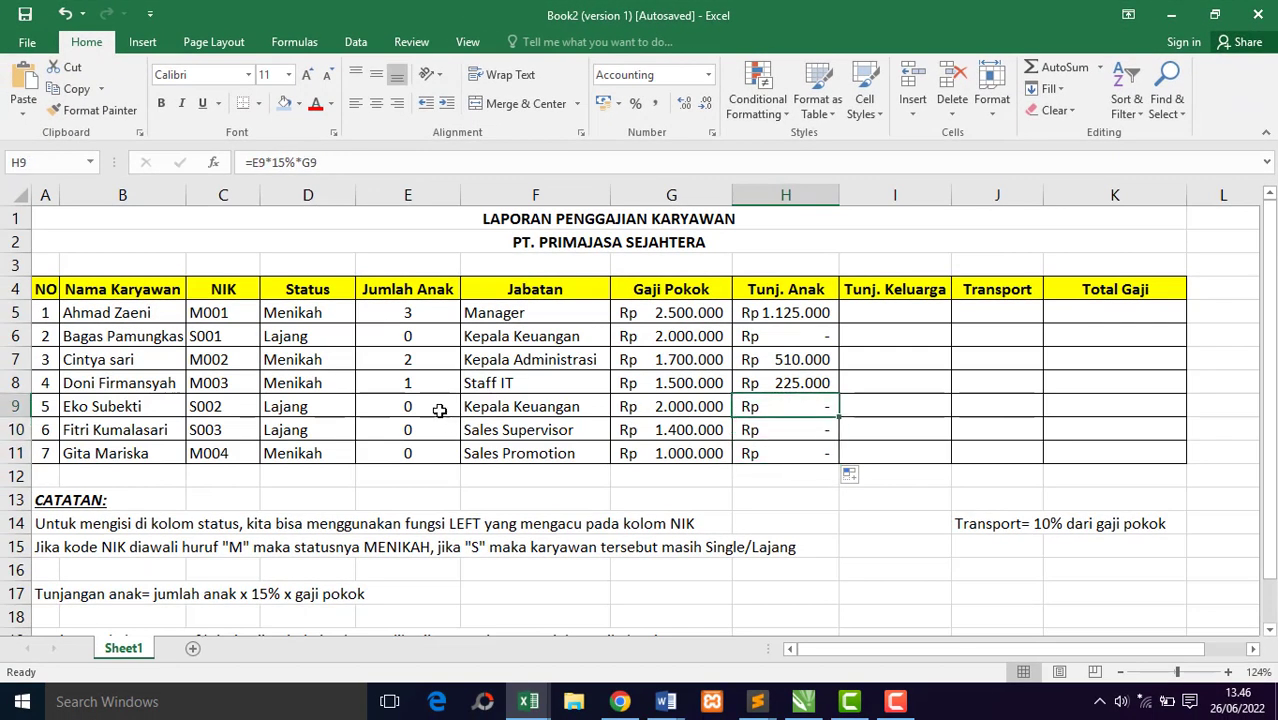
left_click(412, 436)
left_click(423, 453)
left_click(815, 404)
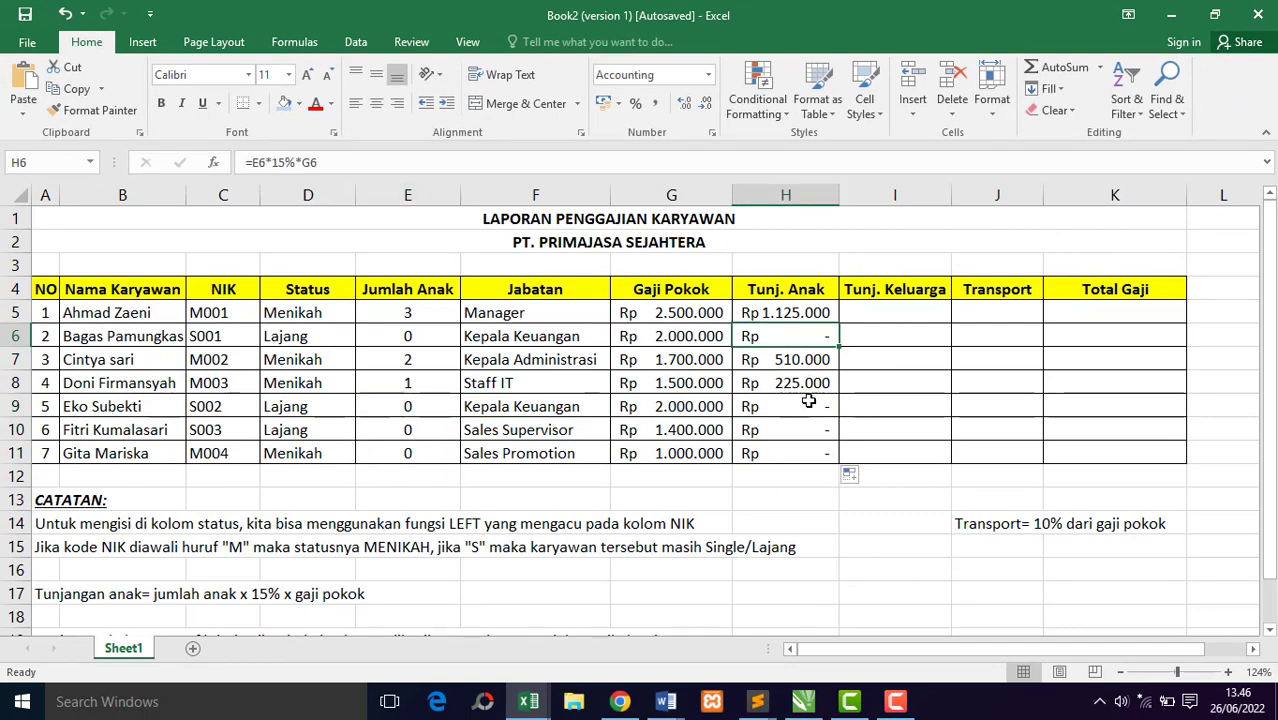
left_click(805, 430)
left_click(806, 452)
left_click(806, 430)
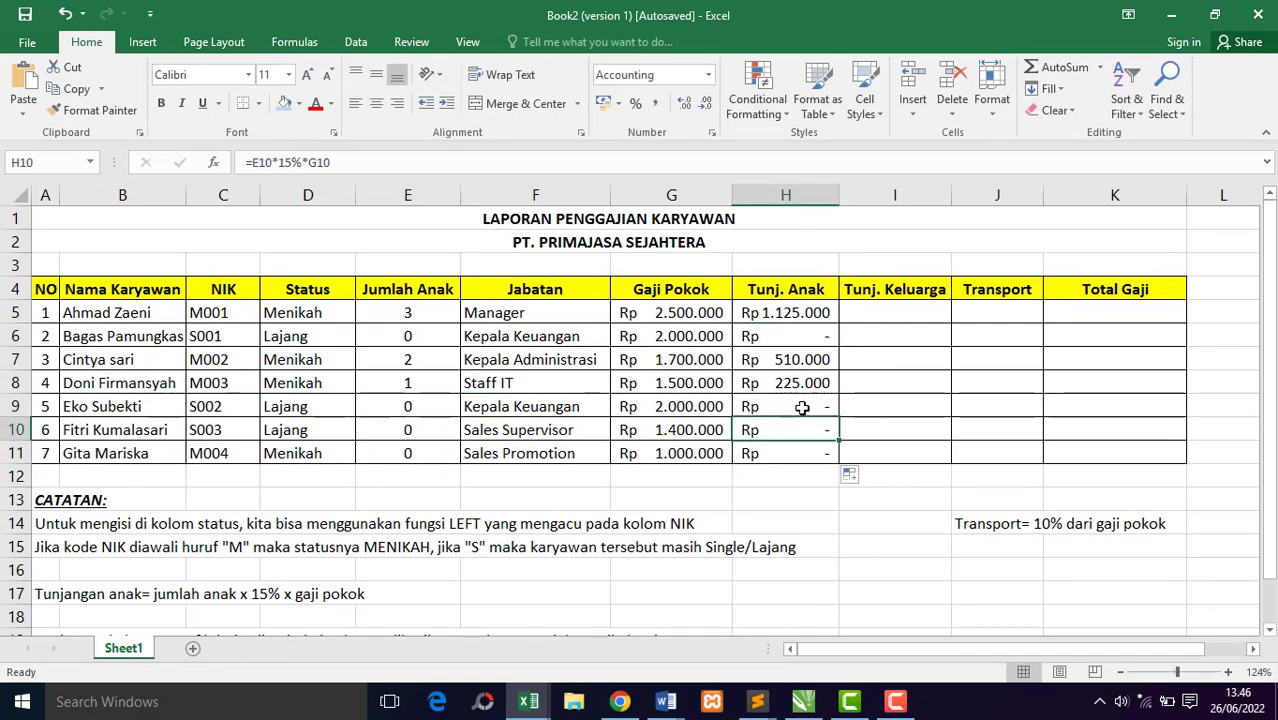
left_click(813, 403)
Step: Read the family allowance rule in row 19 of the CATATAN notes for the Tunj. Keluarga column
left_click(908, 315)
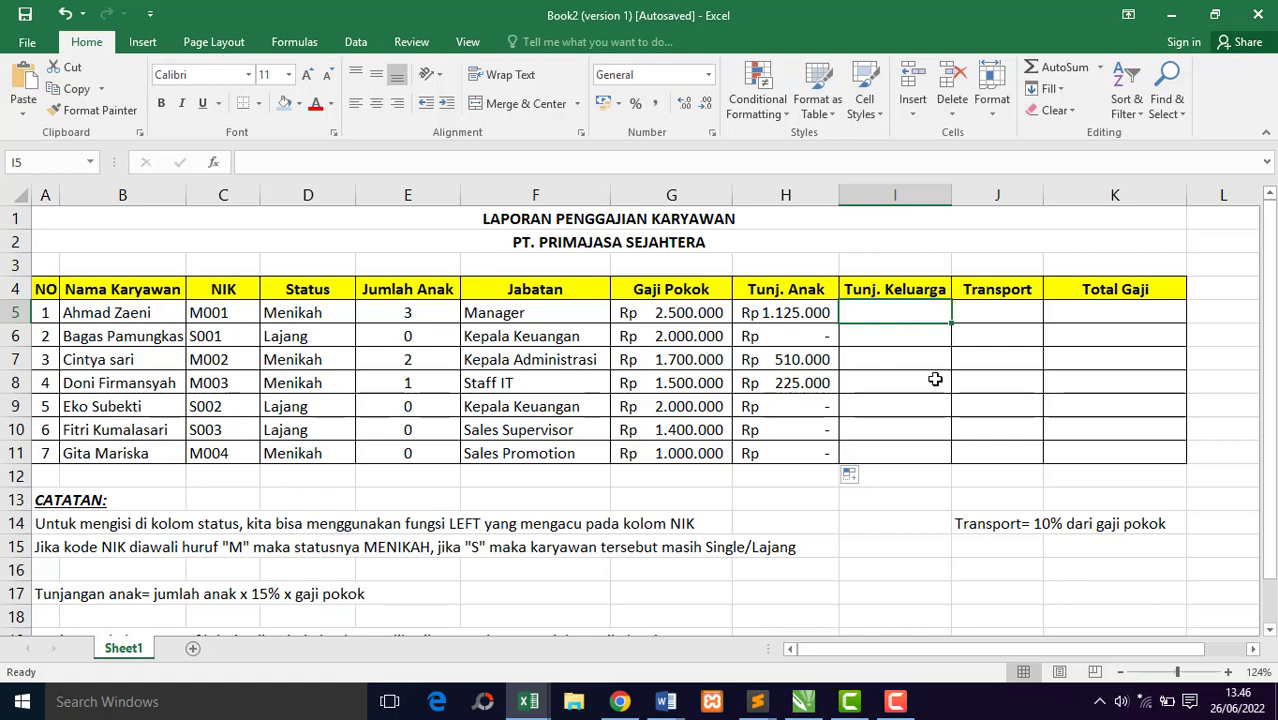
left_click_drag(1266, 285, 1266, 296)
left_click(204, 597)
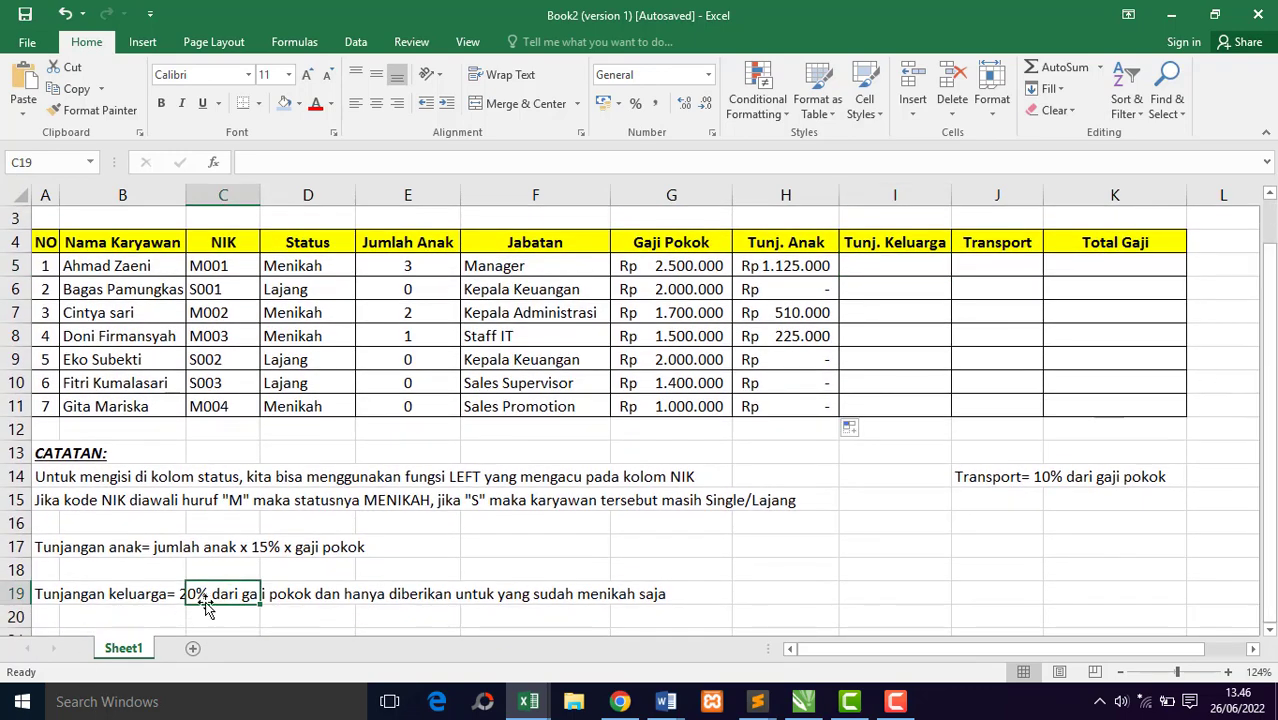
left_click(285, 598)
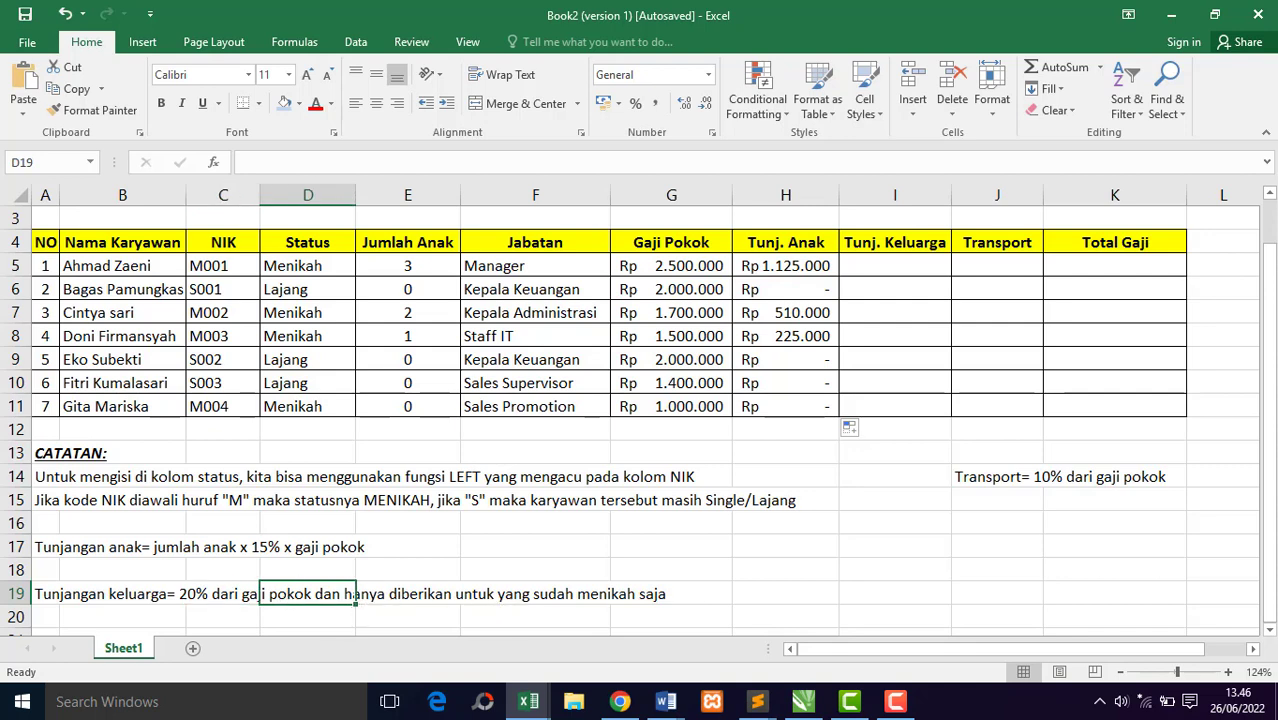
left_click_drag(1271, 428, 1273, 359)
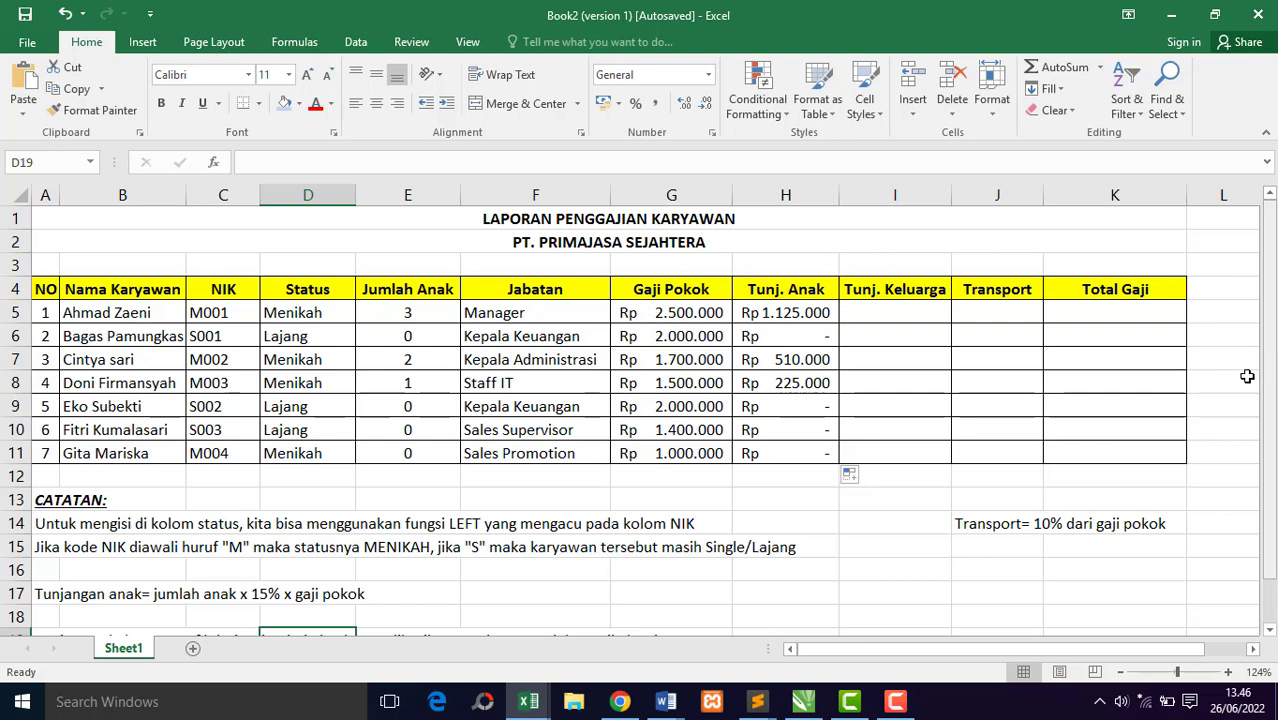
Step: Begin an IF formula in I5 that tests whether the status in D5 equals "Menikah"
left_click(926, 309)
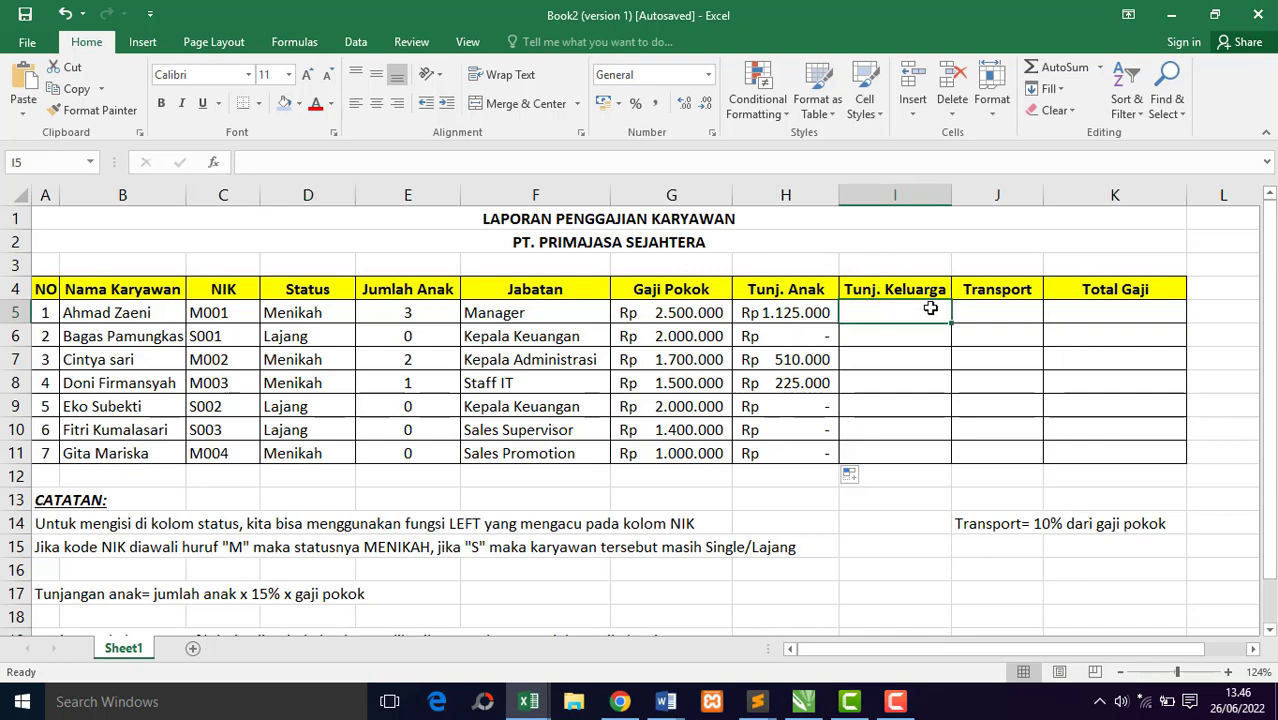
type("=")
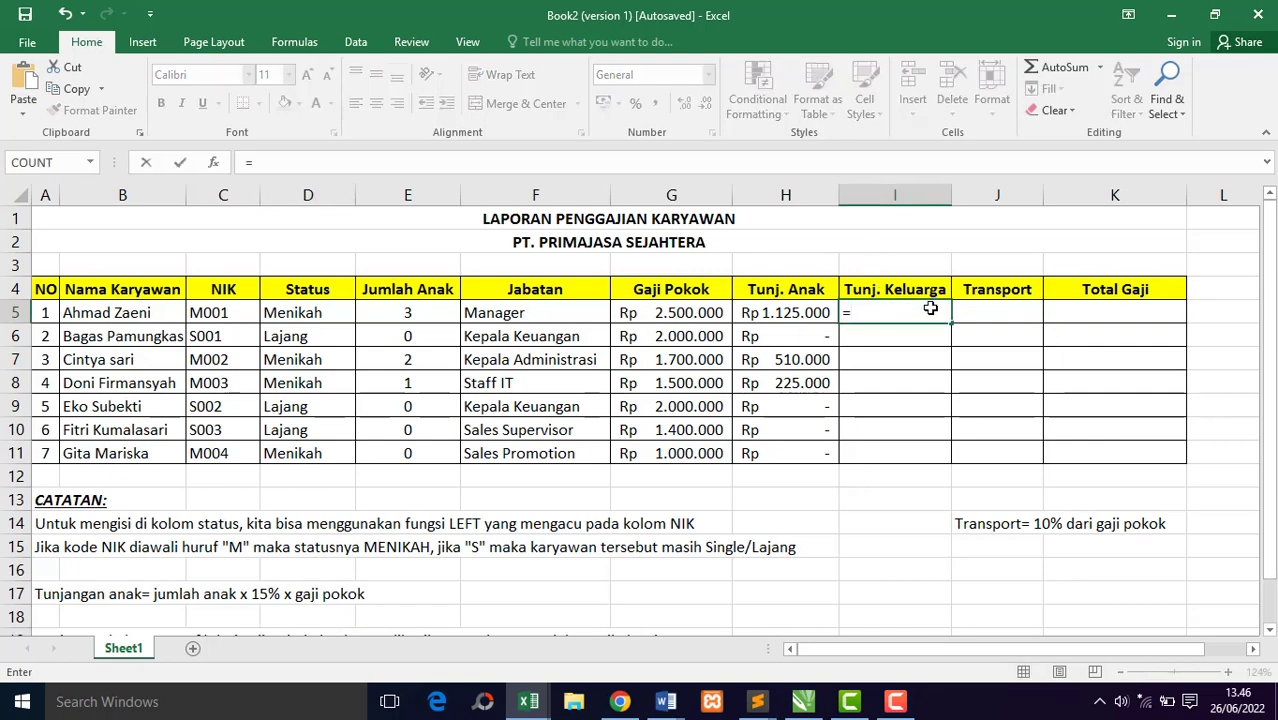
type("if")
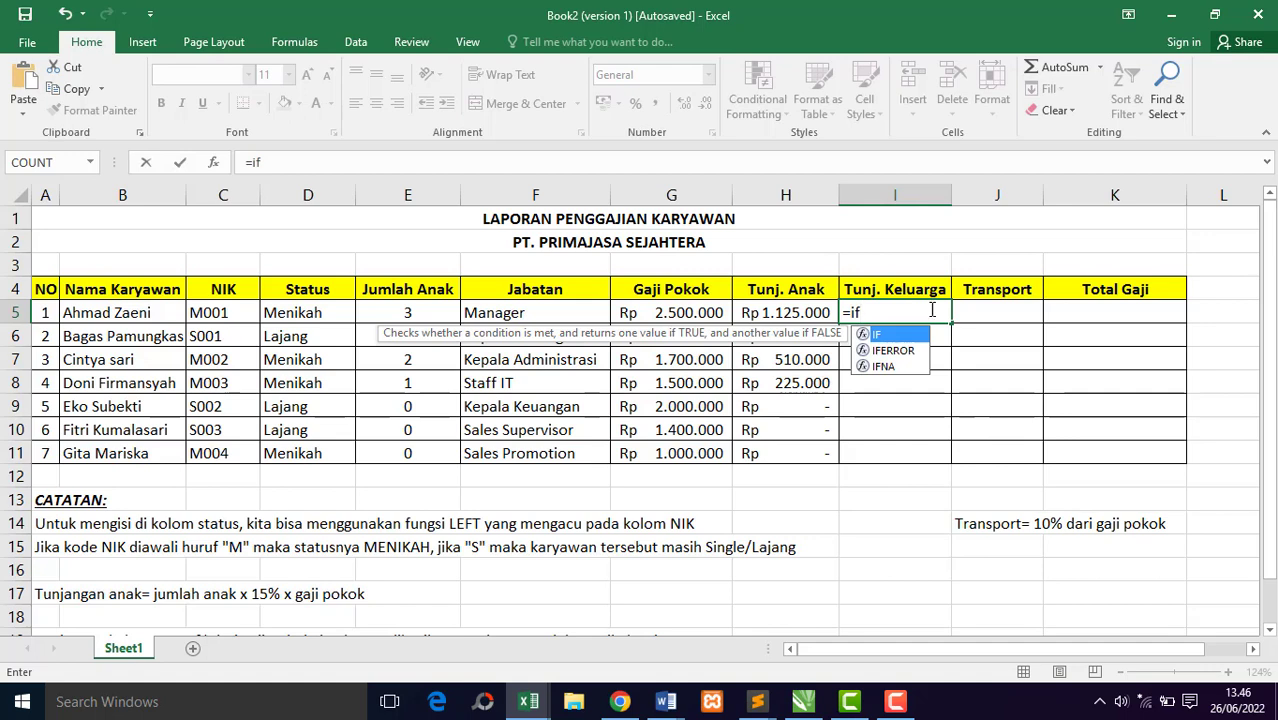
double_click(898, 333)
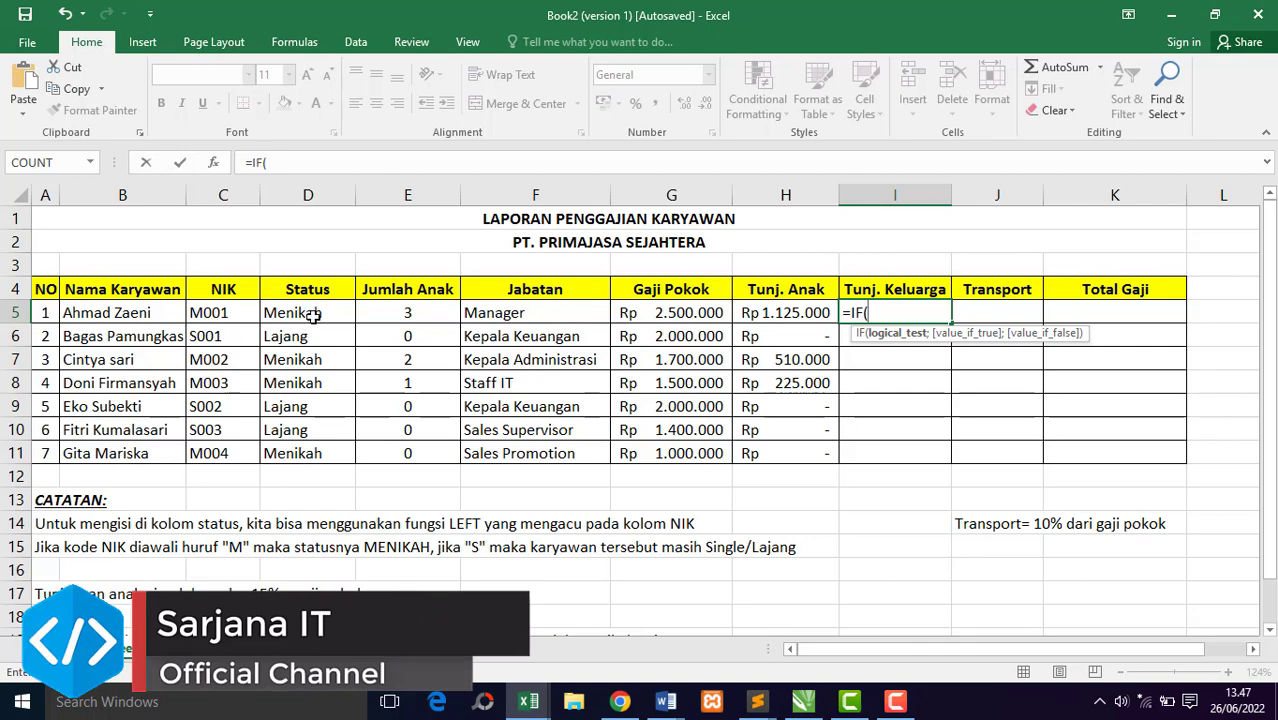
scroll(460, 630, "down", 1)
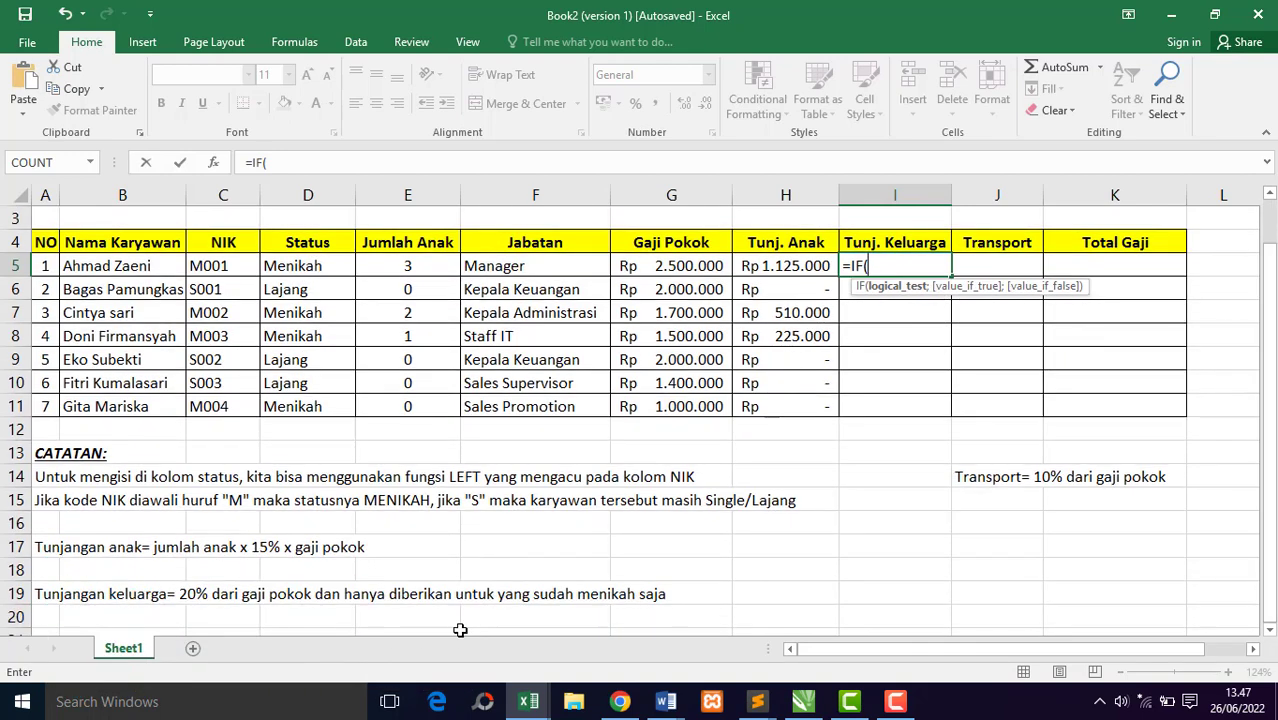
left_click_drag(1268, 500, 1268, 426)
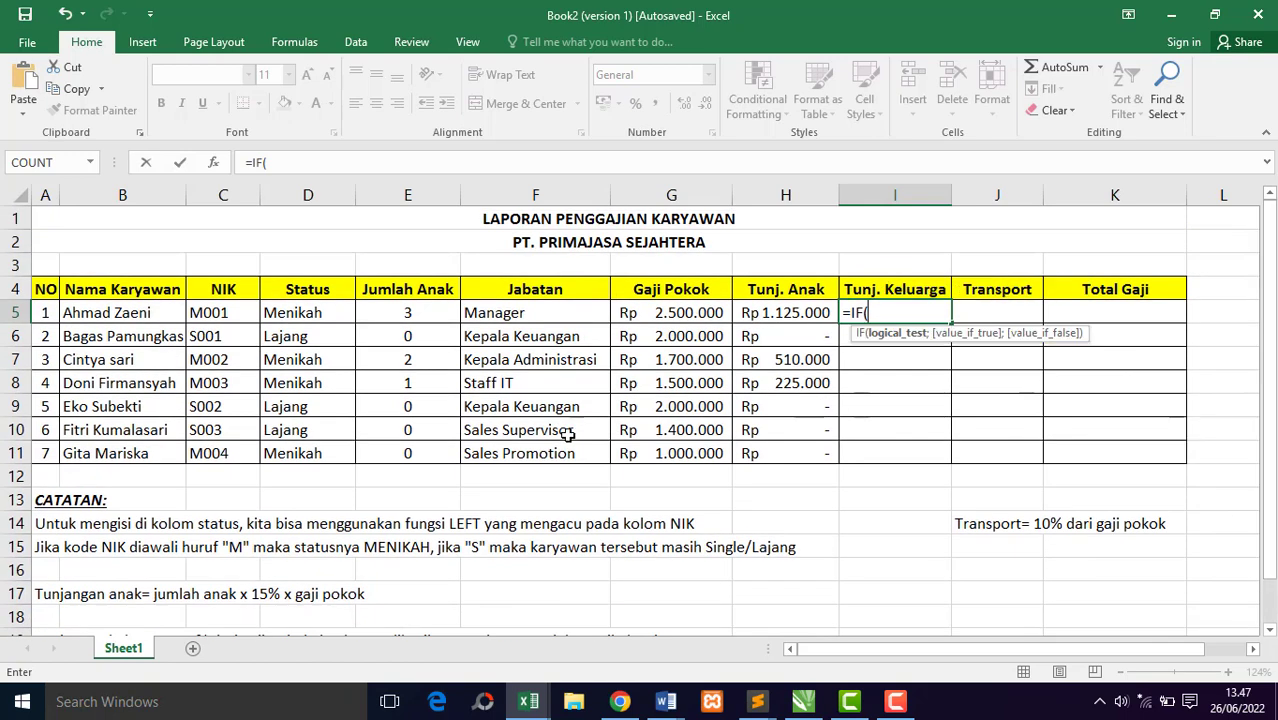
left_click(326, 316)
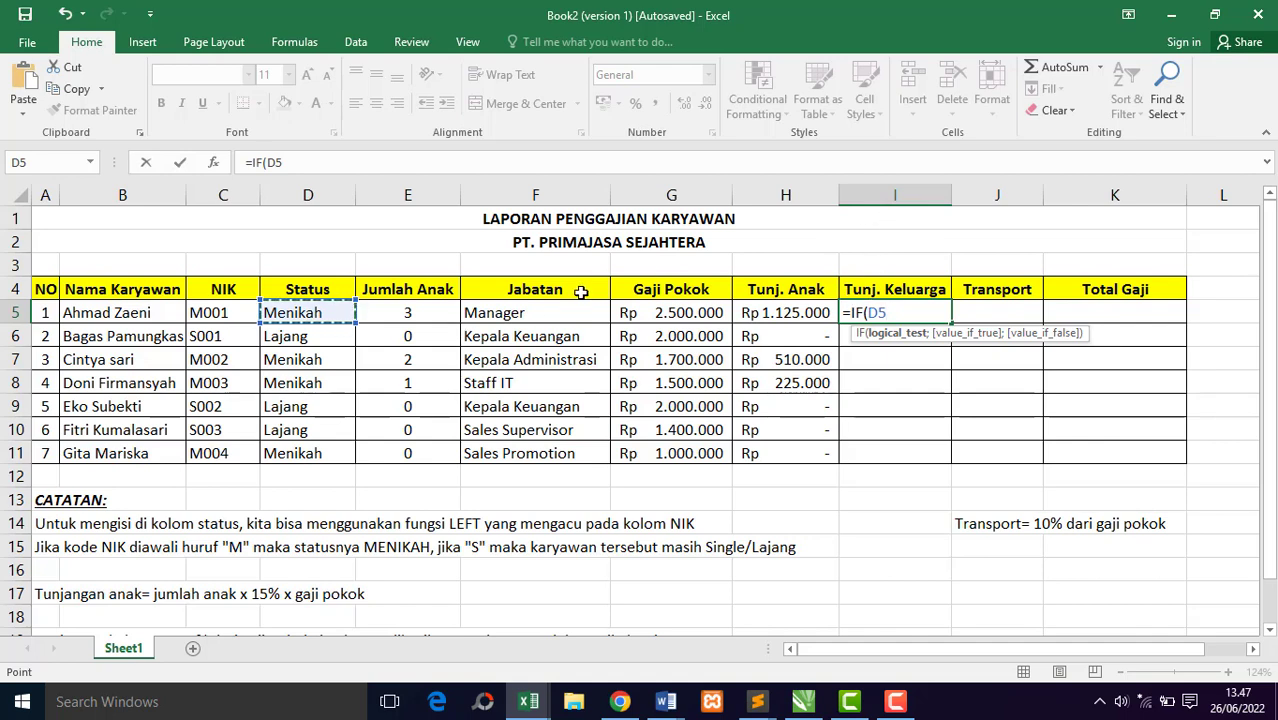
type("=\"Menikah")
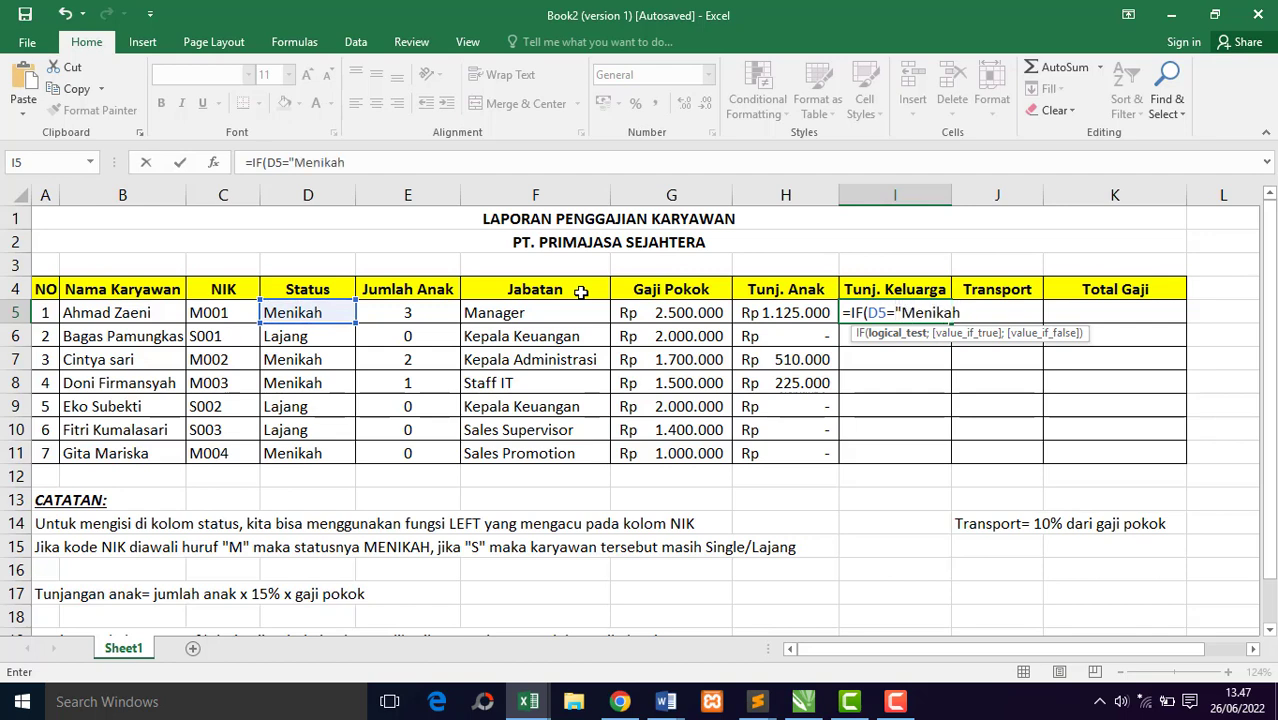
type("\";")
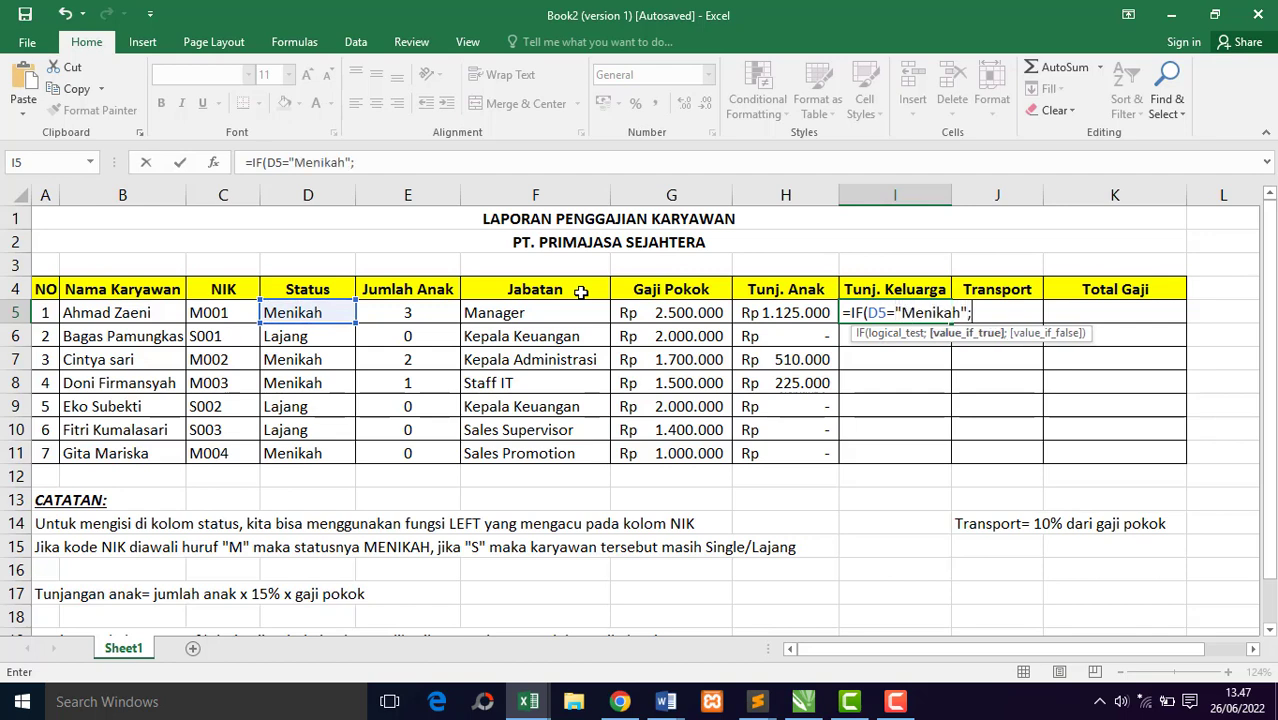
Step: Complete the I5 formula so it returns 20%*G5 if true and 0 if false, following the rule in row 19
left_click_drag(1269, 284, 1274, 350)
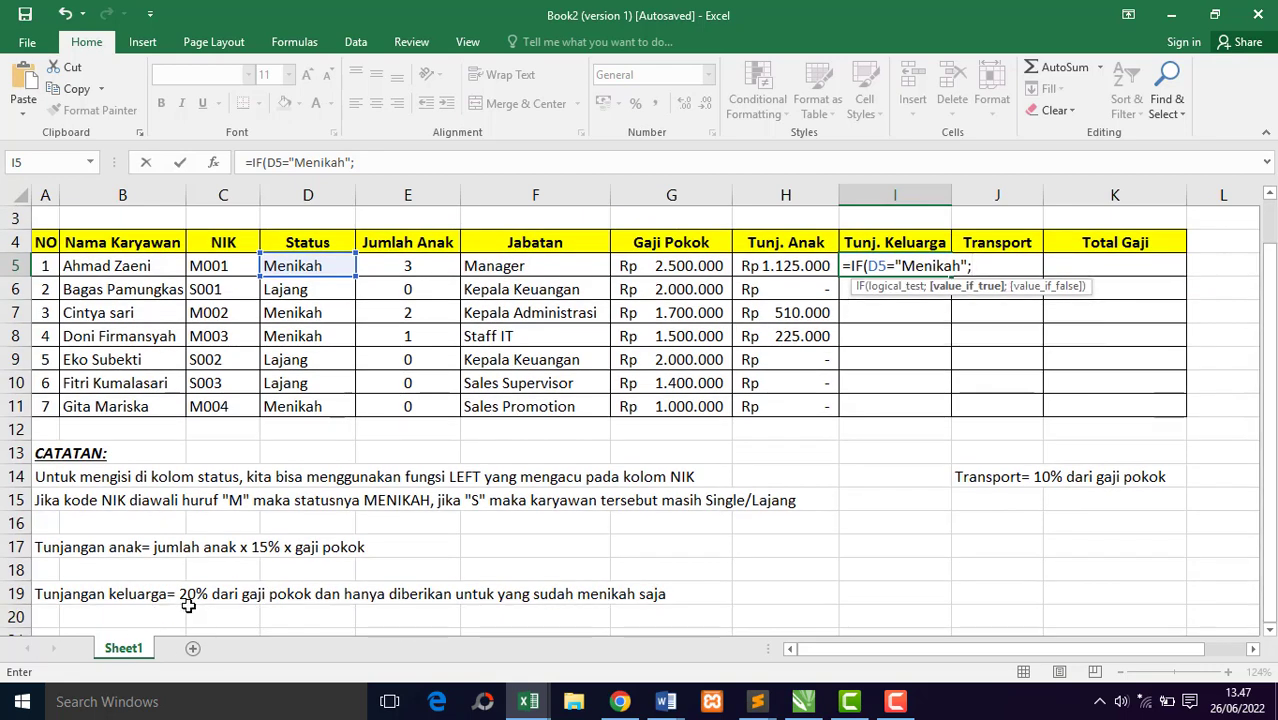
left_click_drag(1272, 425, 1273, 361)
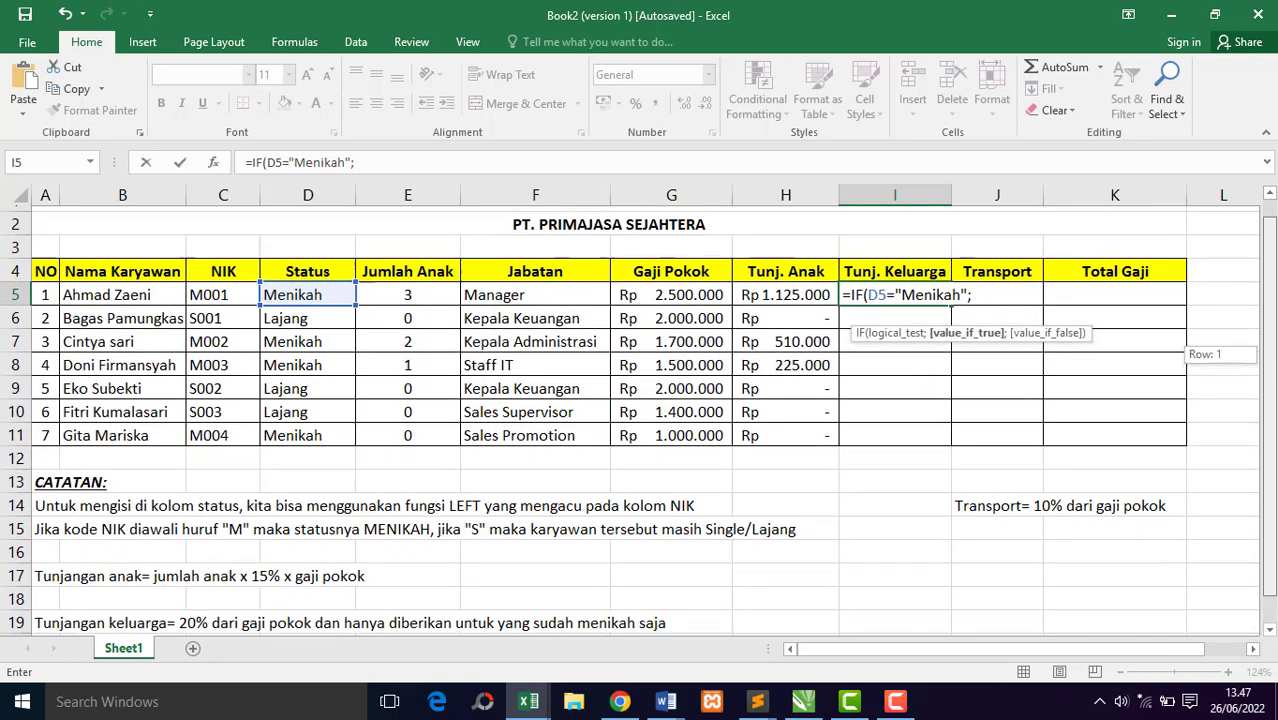
type("20")
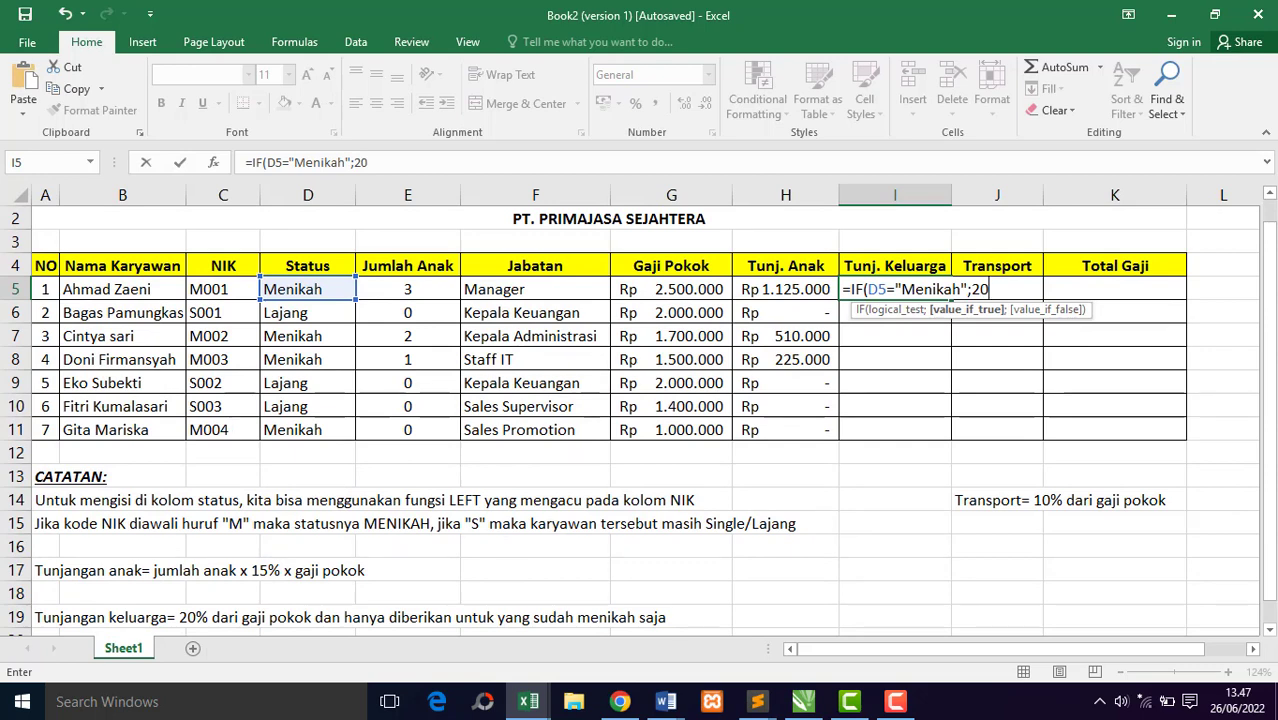
type("%*")
left_click(700, 291)
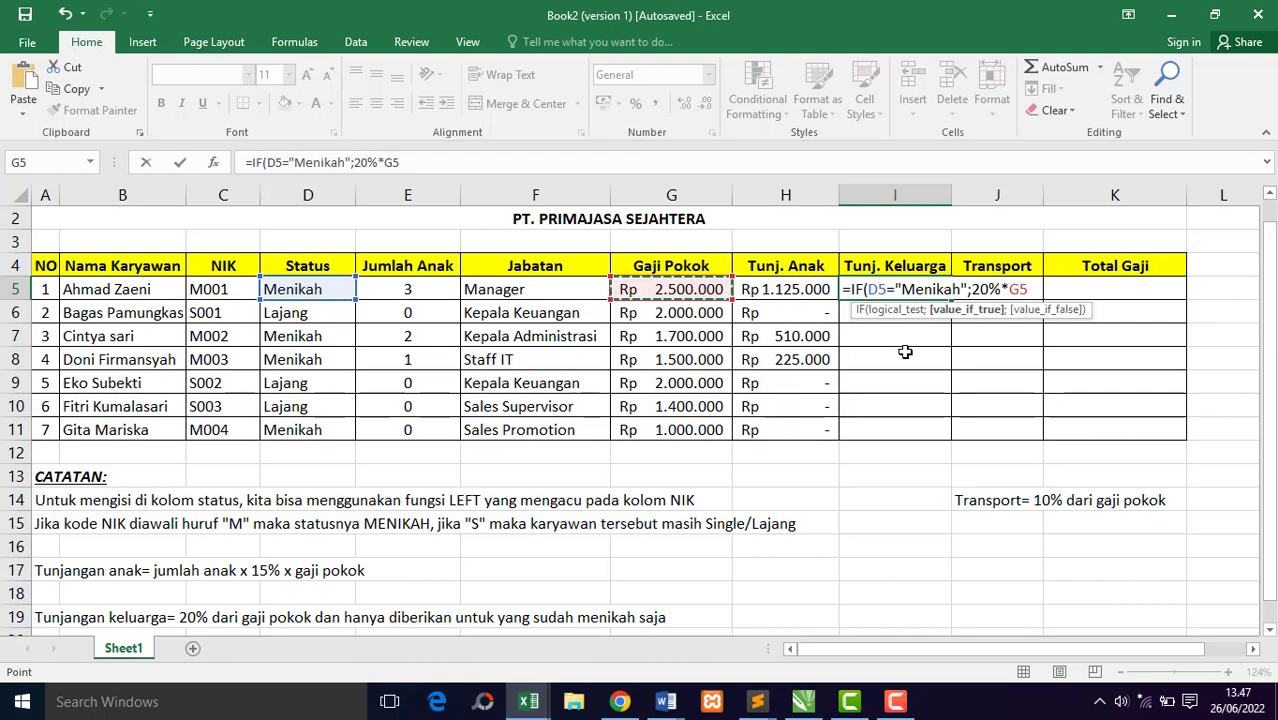
type(";0")
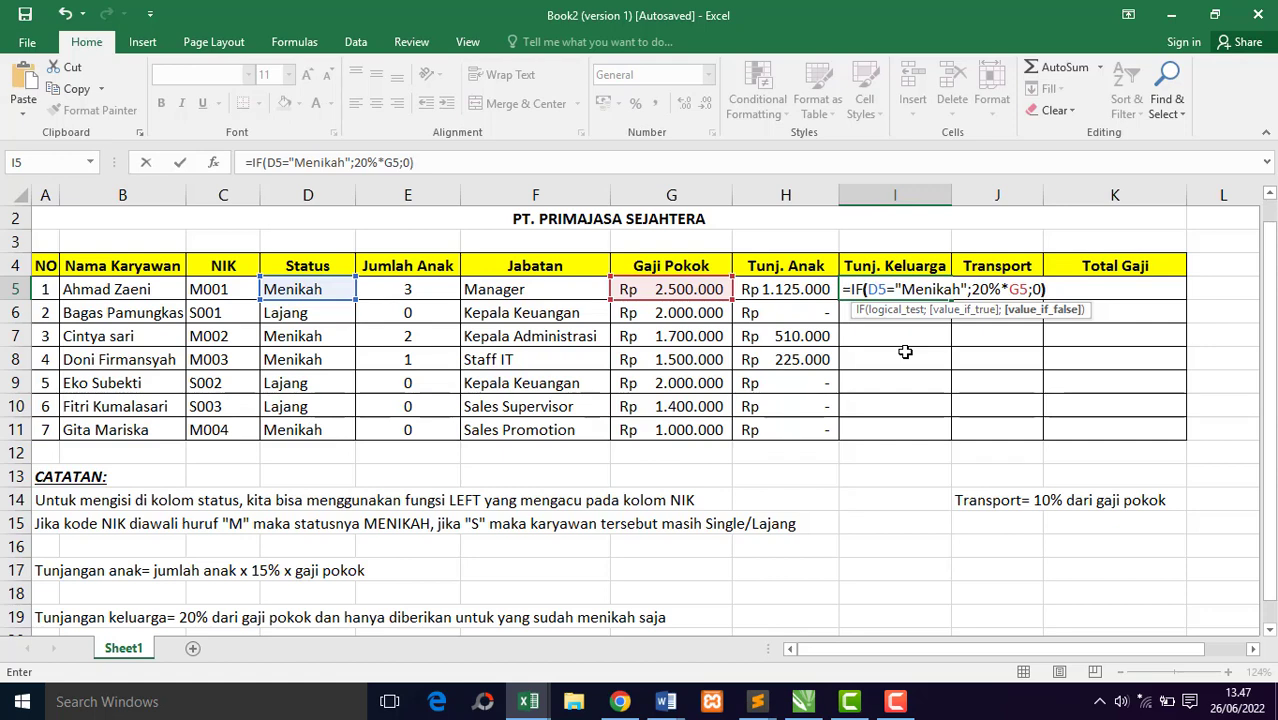
key("Return")
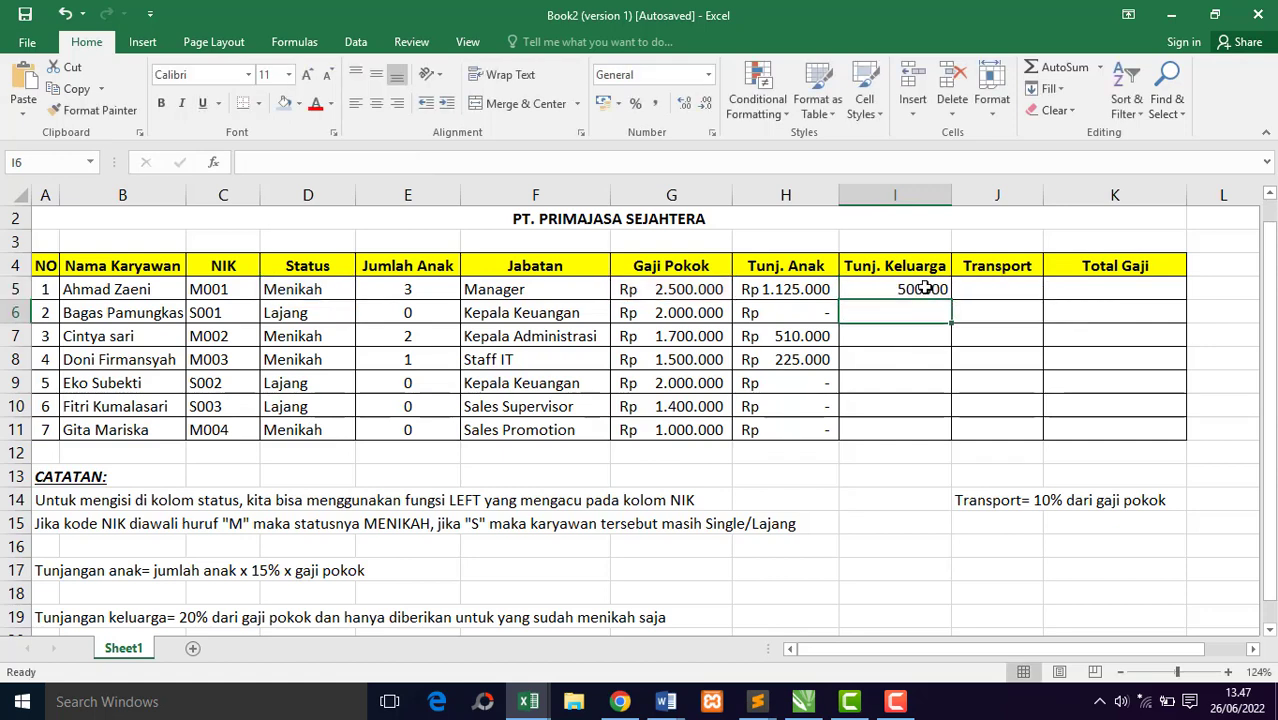
Step: Fill the I5 formula down the Tunj. Keluarga column to I11 and check the cells of the unmarried employees
left_click(925, 289)
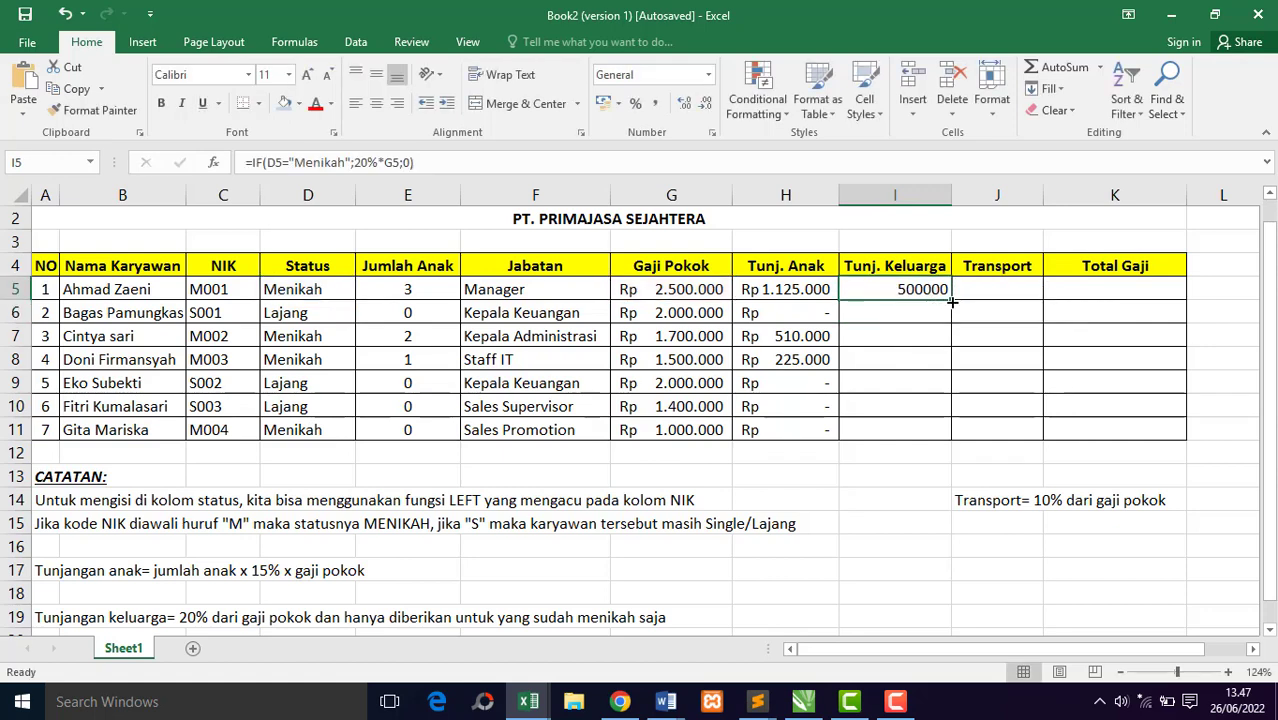
left_click_drag(952, 301, 950, 440)
left_click(896, 310)
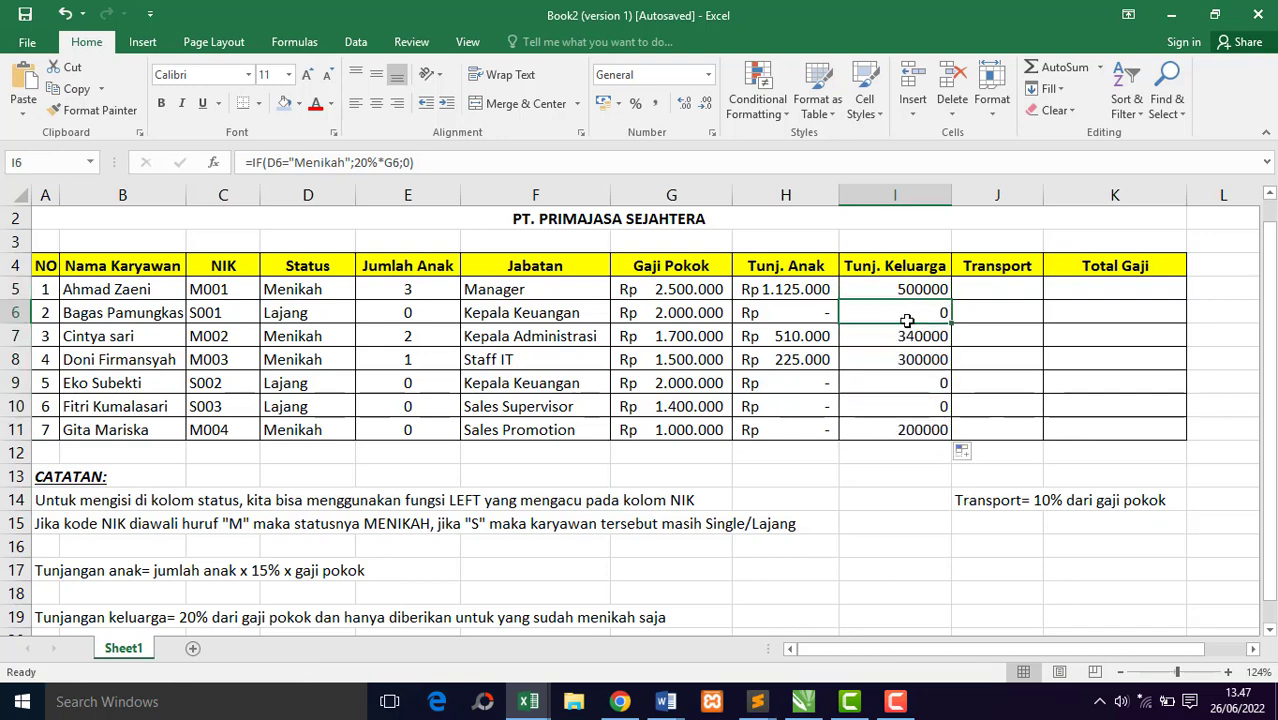
left_click(919, 383)
left_click(916, 408)
left_click(909, 384)
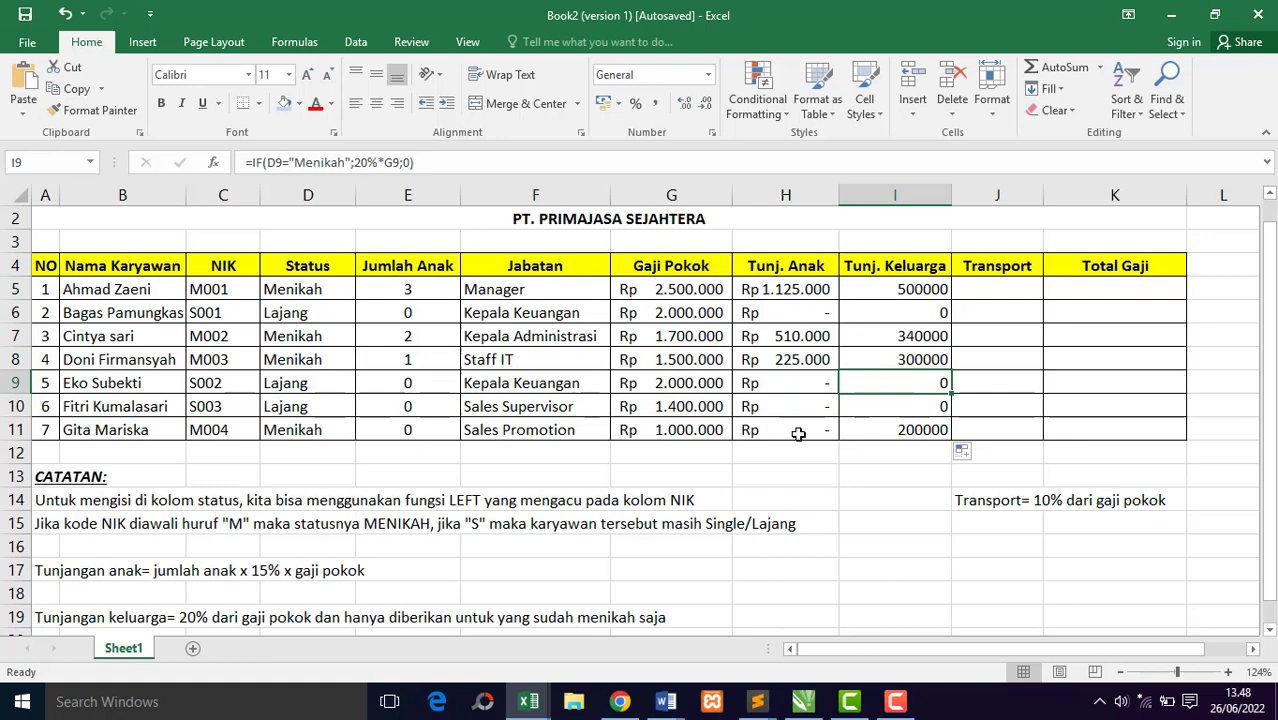
Step: Compare the Status entries with the Tunj. Keluarga formulas for the unmarried employees in rows 6, 9 and 10
left_click(312, 386)
left_click(305, 406)
left_click(325, 384)
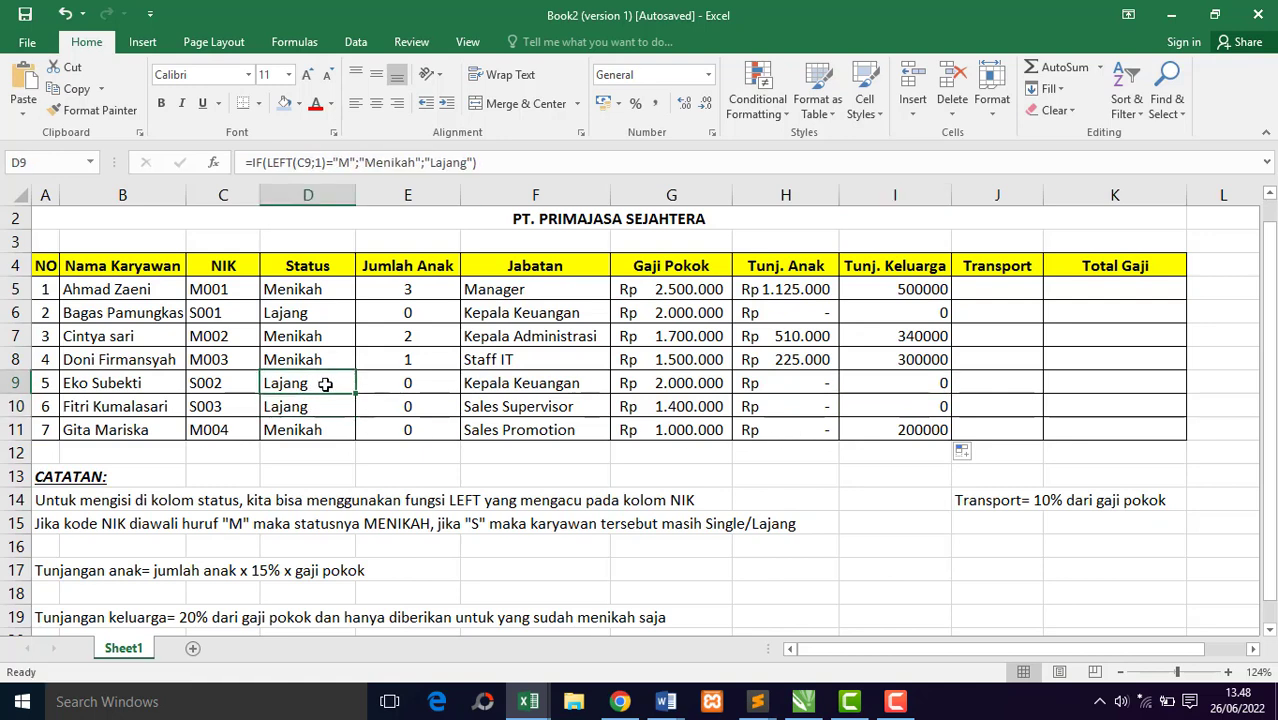
left_click(886, 387)
left_click(893, 402)
left_click(896, 387)
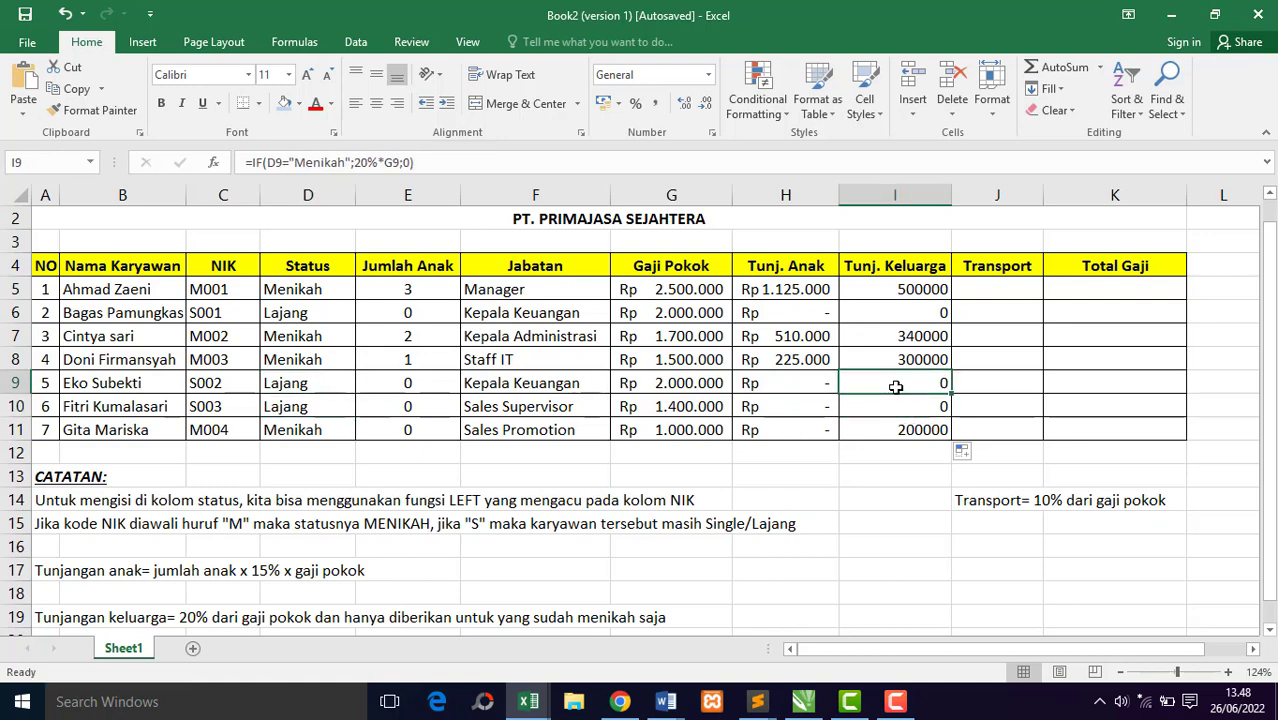
left_click(898, 406)
left_click(905, 387)
left_click(889, 315)
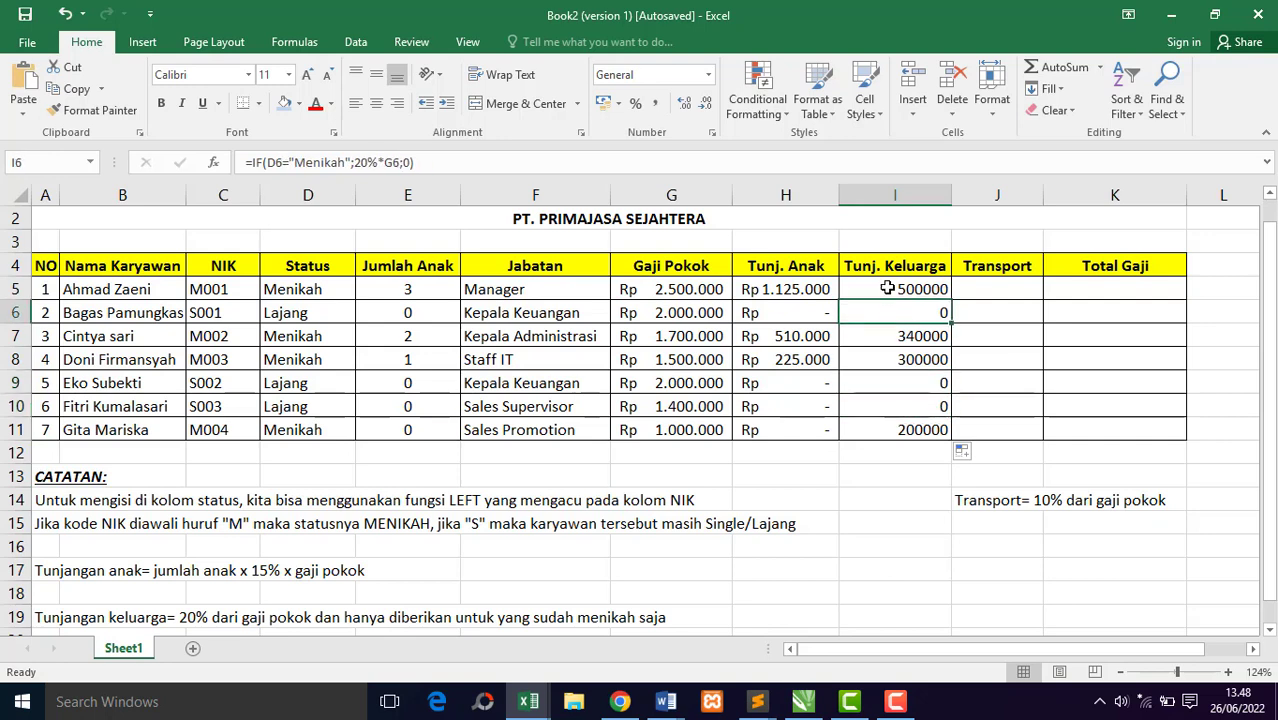
Step: Format the Tunj. Keluarga cells I5:I11 as Accounting with the Rp symbol and 0 decimal places
left_click_drag(887, 290, 903, 430)
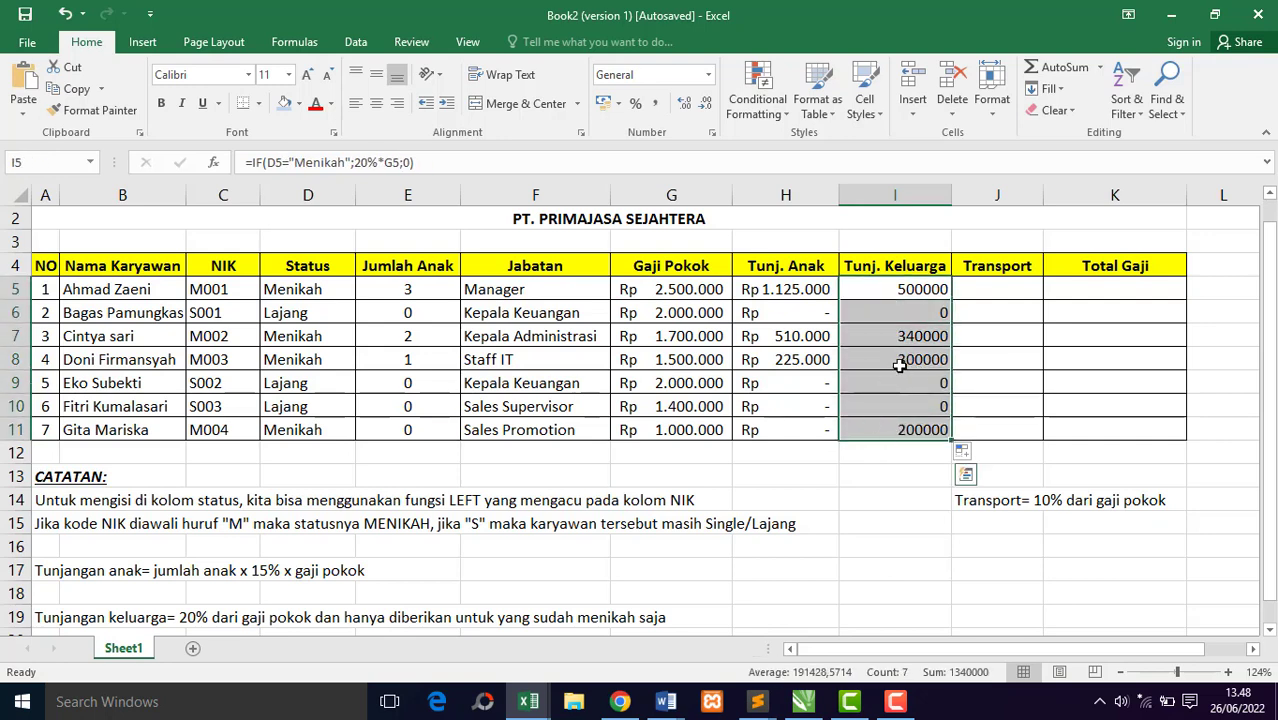
left_click(886, 296)
left_click_drag(893, 290, 903, 430)
right_click(903, 348)
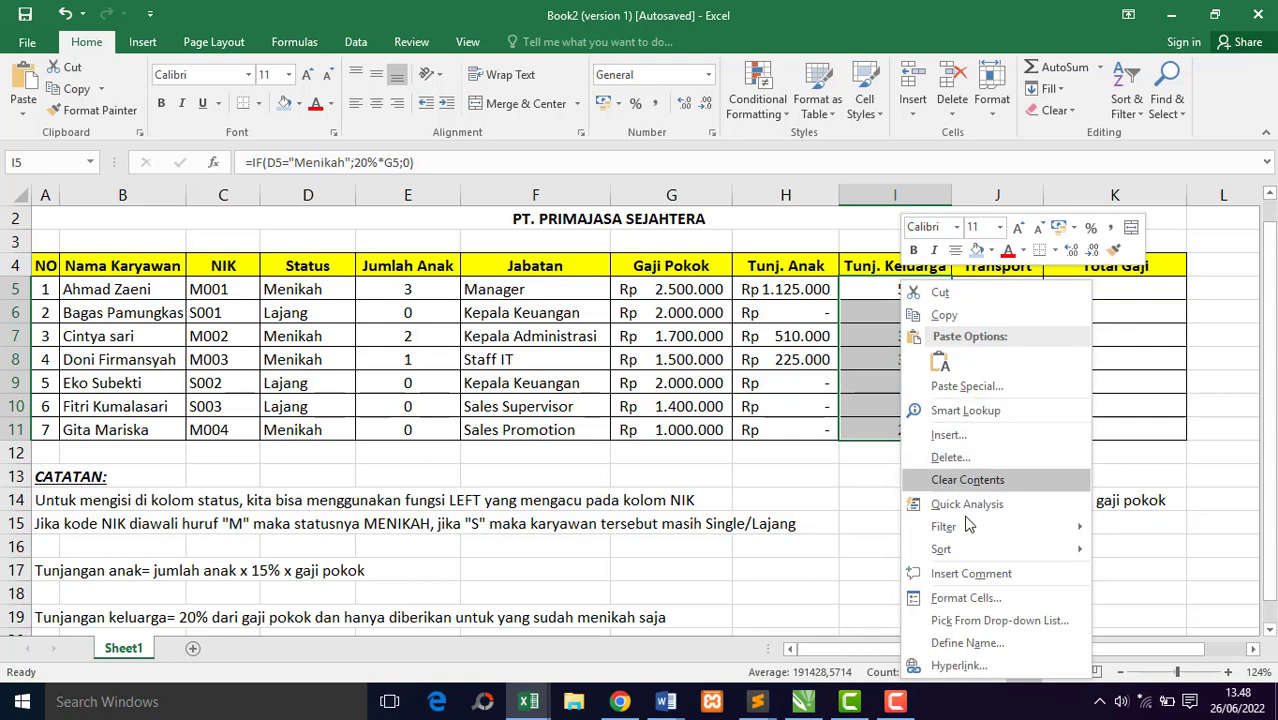
left_click(966, 598)
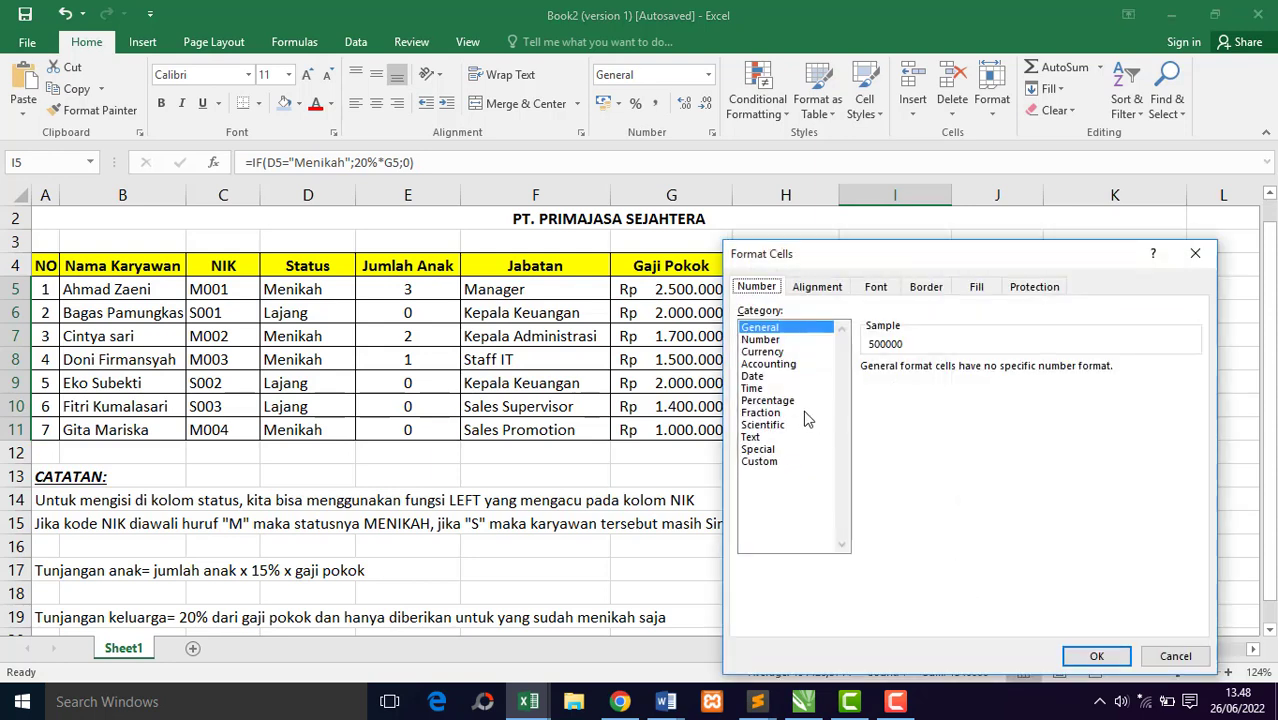
left_click(782, 365)
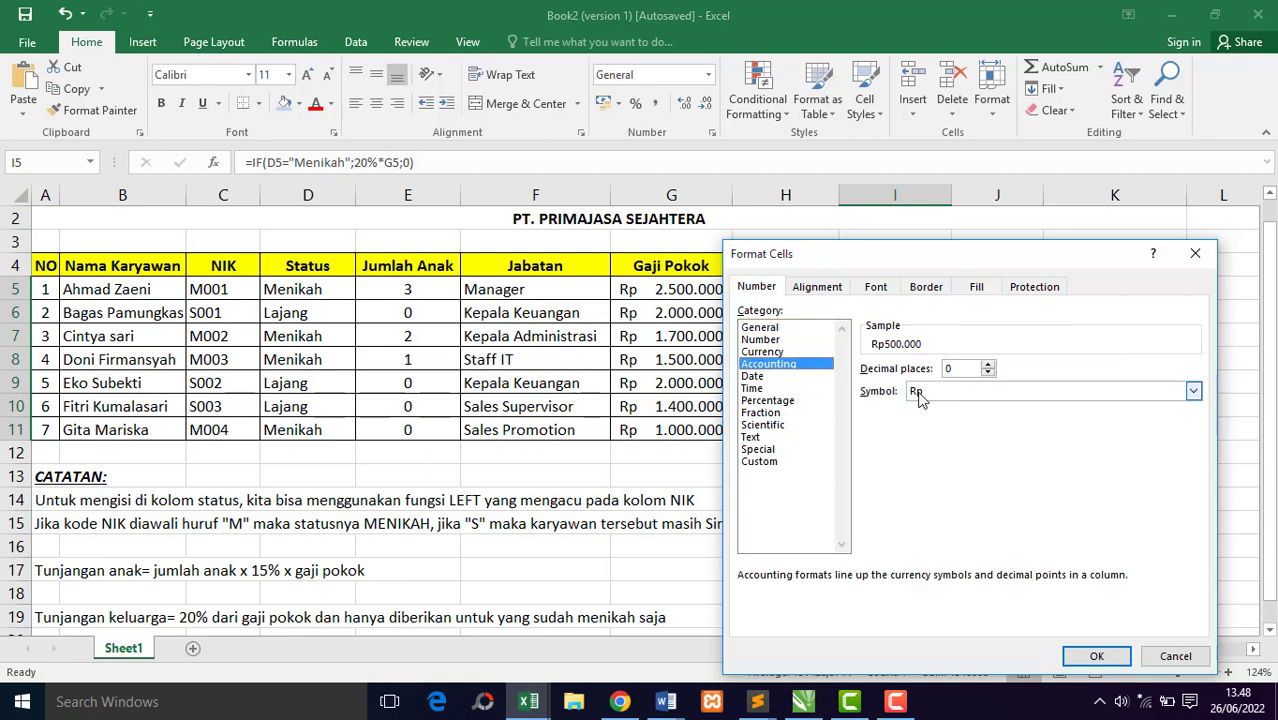
left_click(1097, 656)
Step: Enter the formula =10%*G5 in Transport cell J5, following the transport rule in J14
left_click(1000, 290)
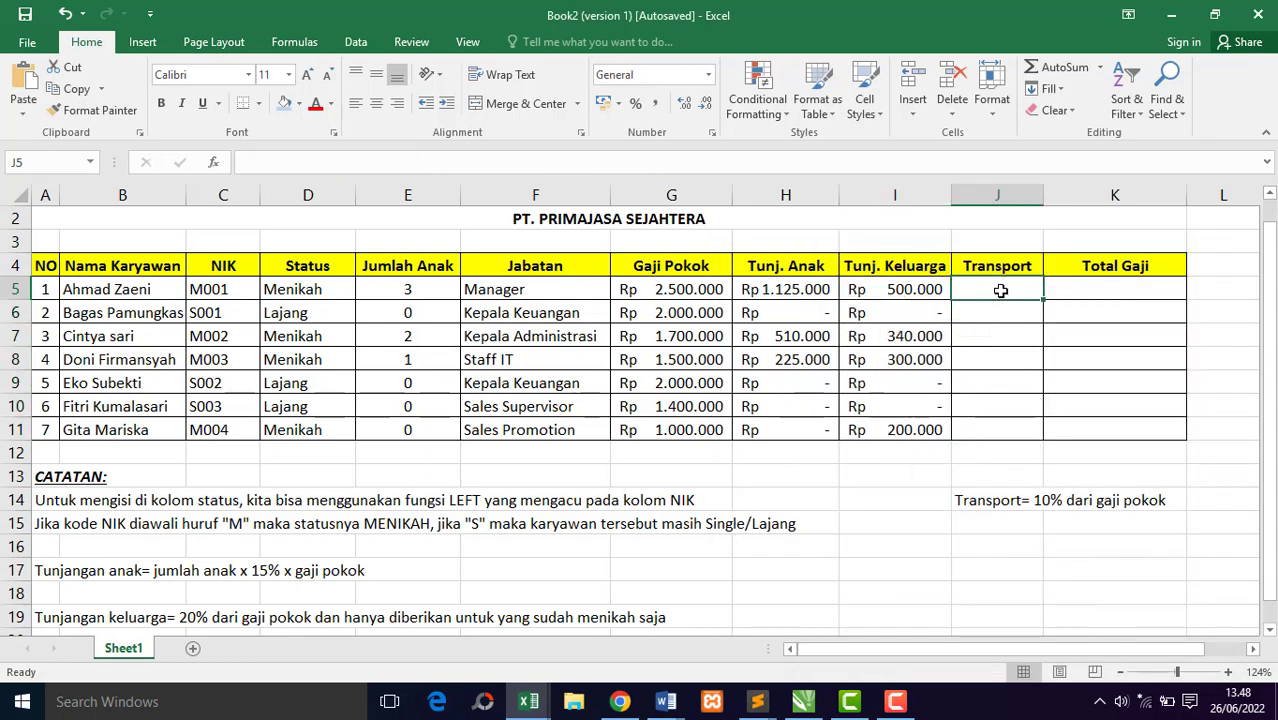
left_click_drag(1269, 278, 1269, 284)
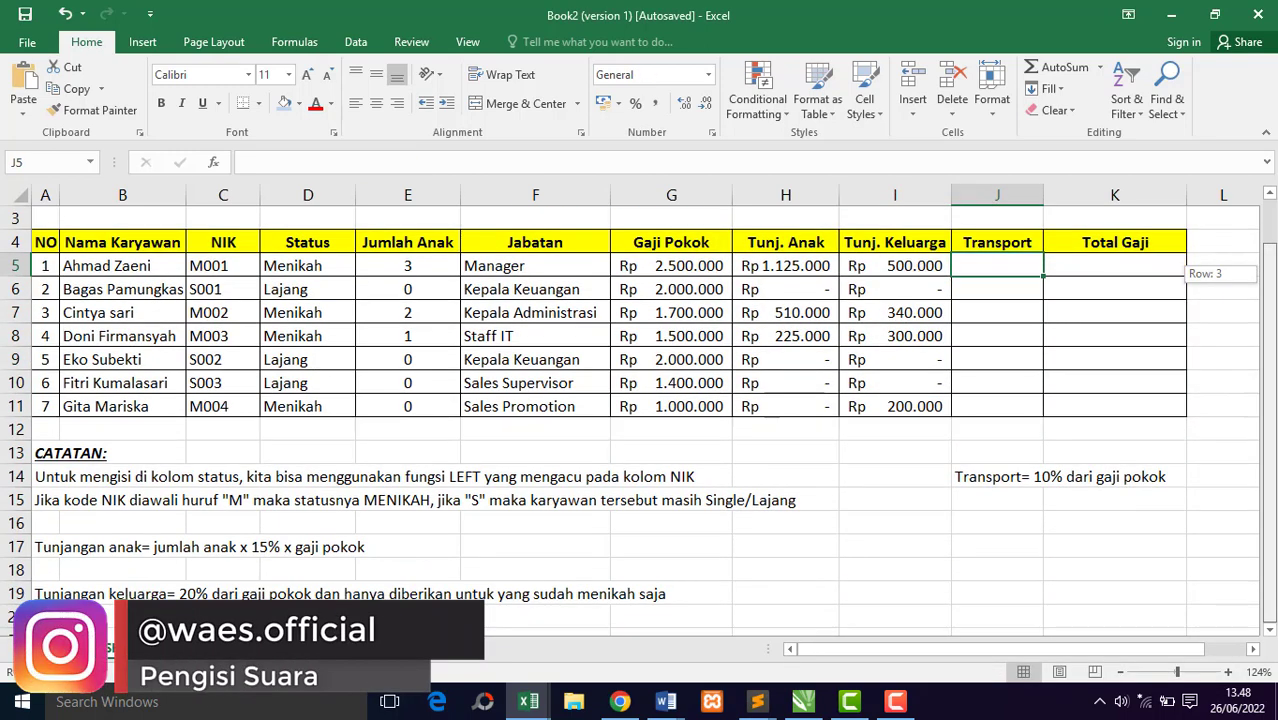
left_click(1000, 478)
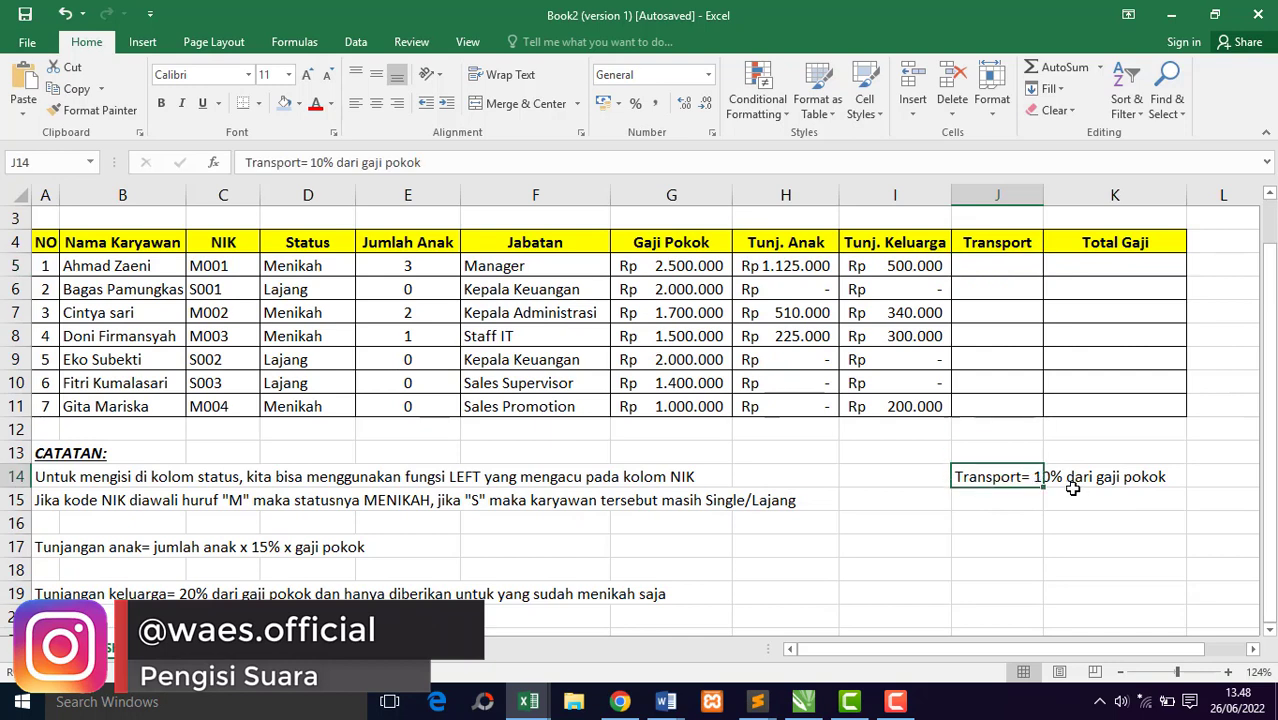
scroll(1235, 390, "up", 1)
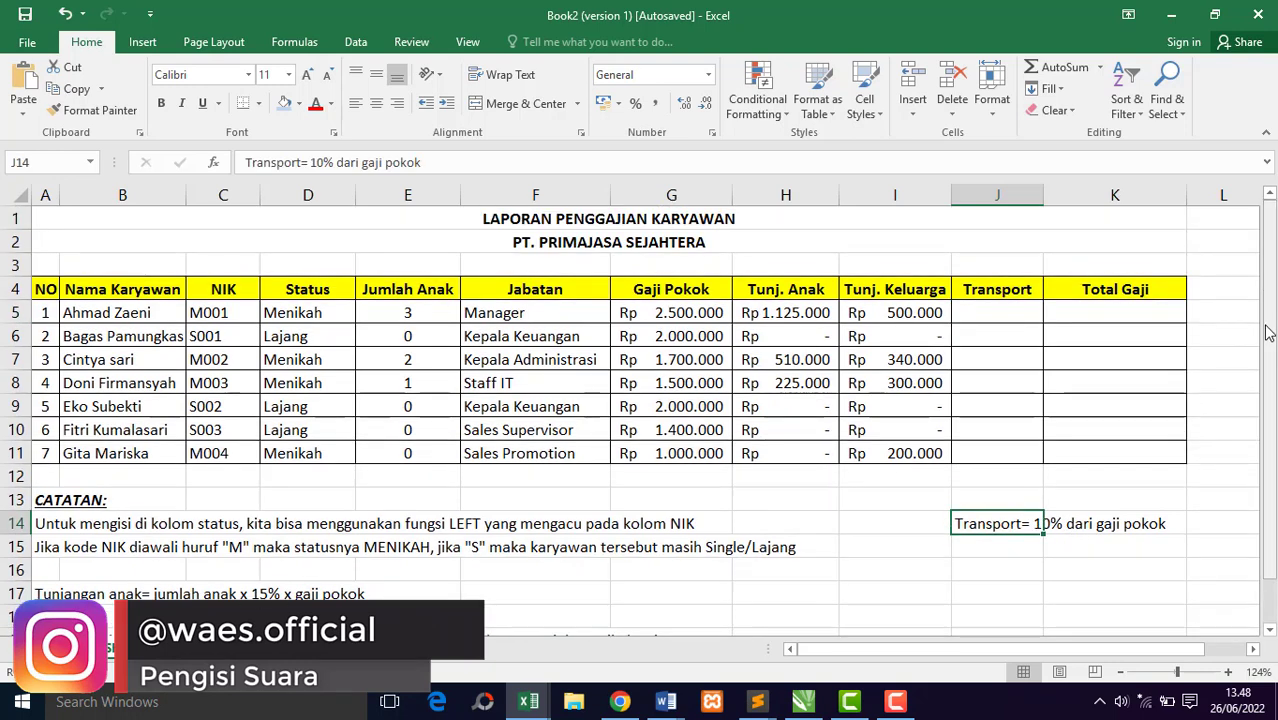
left_click(1005, 314)
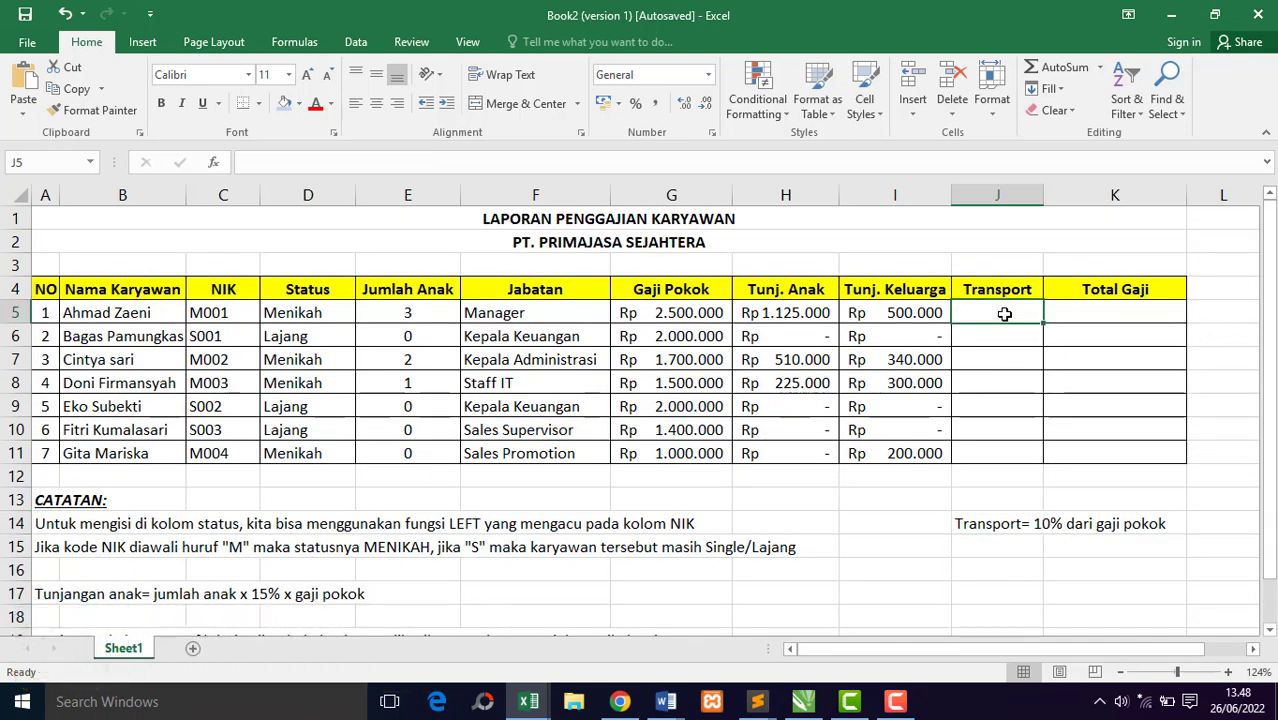
type("=")
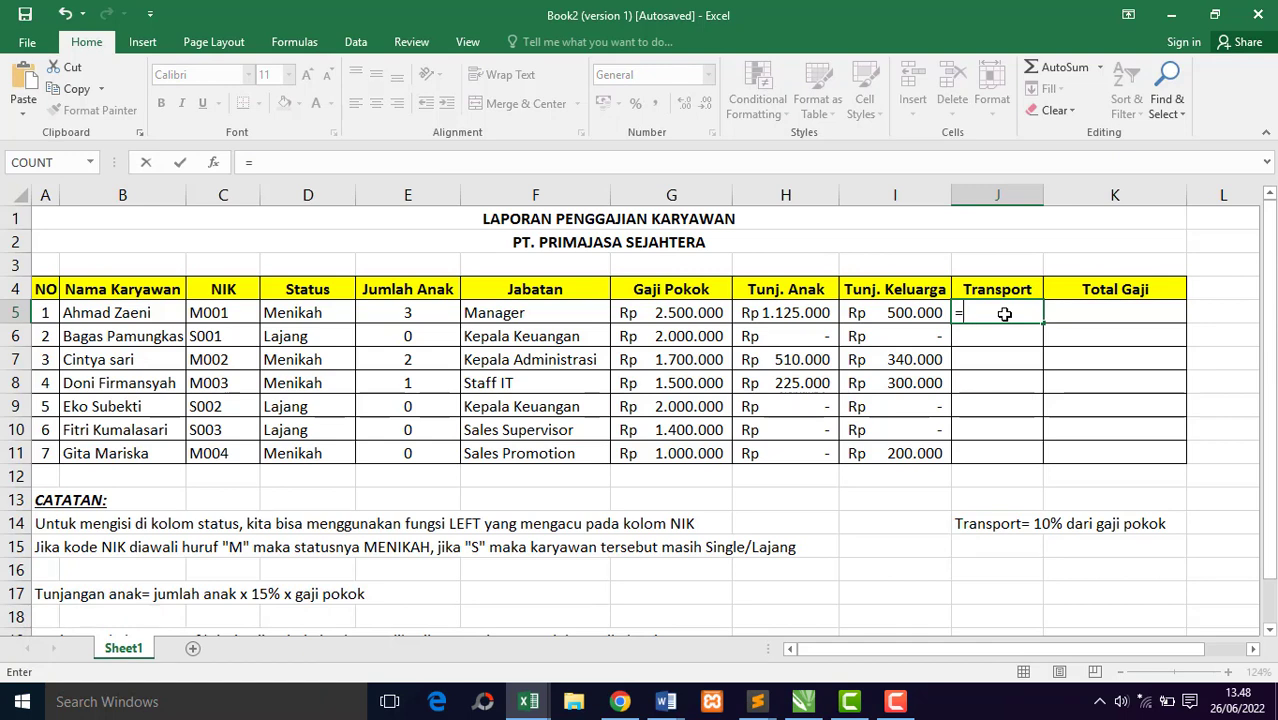
type("10%")
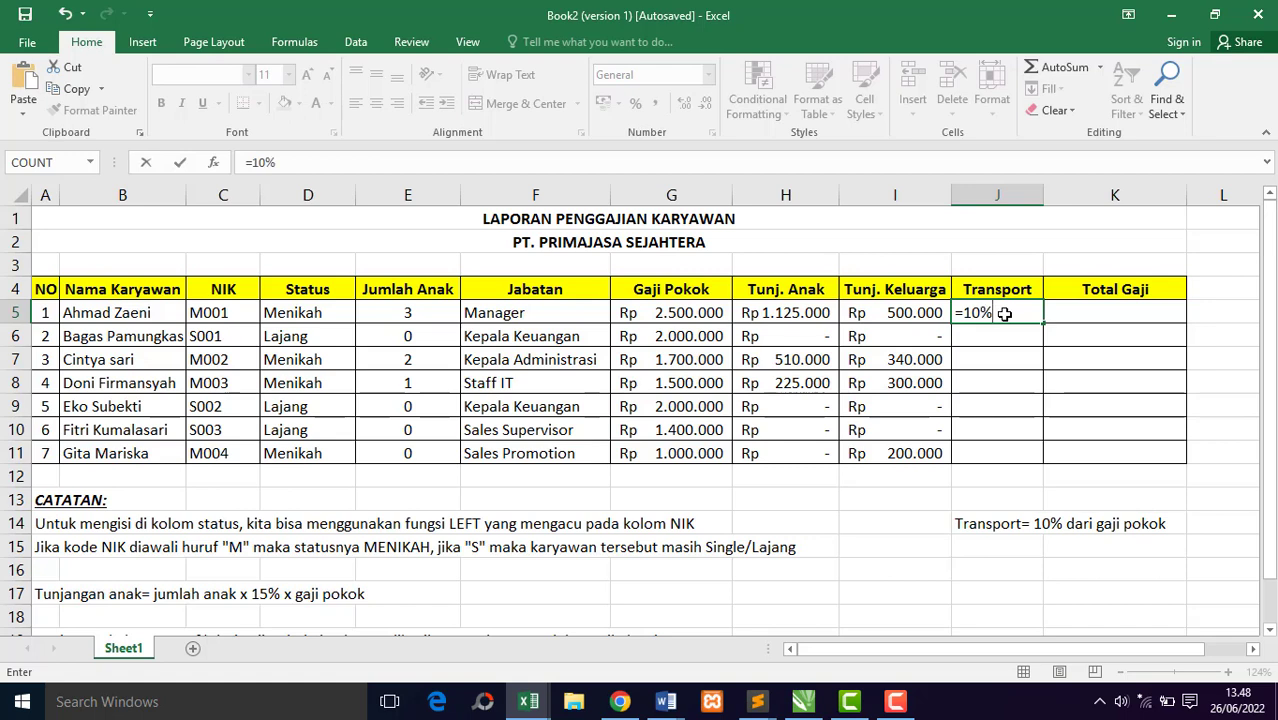
type("*")
key("Left")
key("Left")
key("Left")
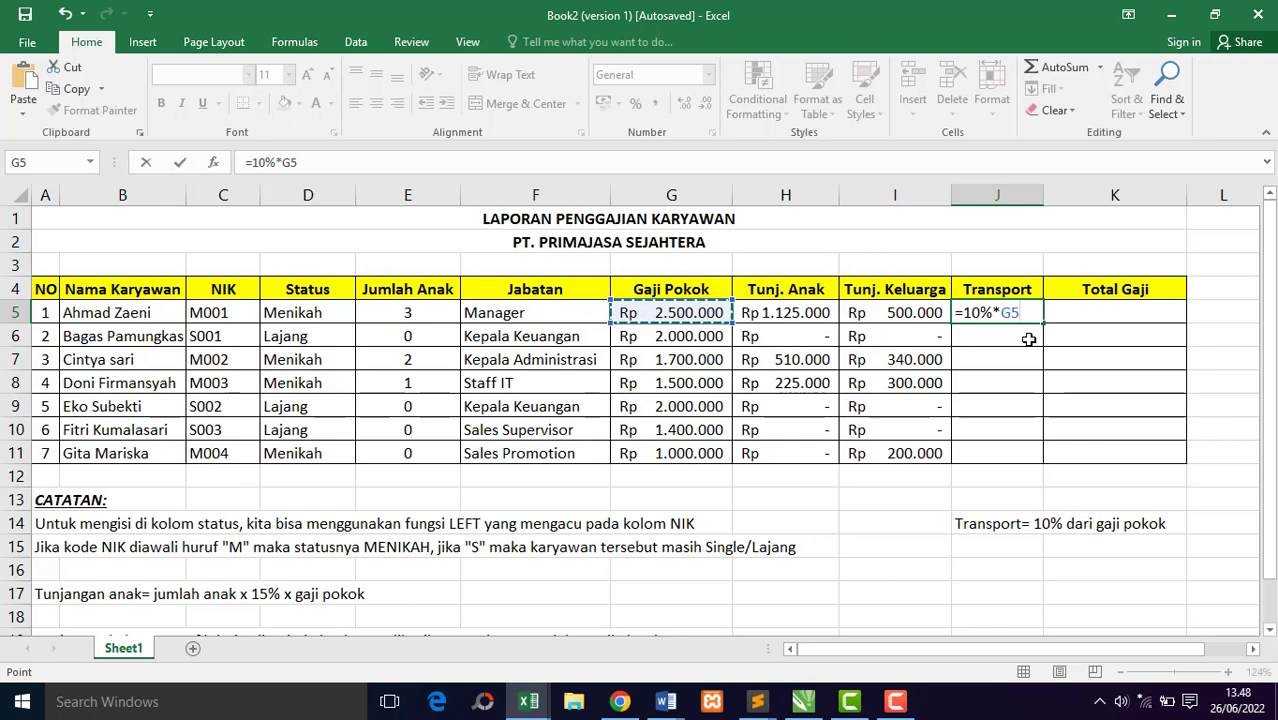
key("Return")
Step: Fill the J5 formula down the Transport column to J11 and check the results against the Gaji Pokok values
left_click(1012, 313)
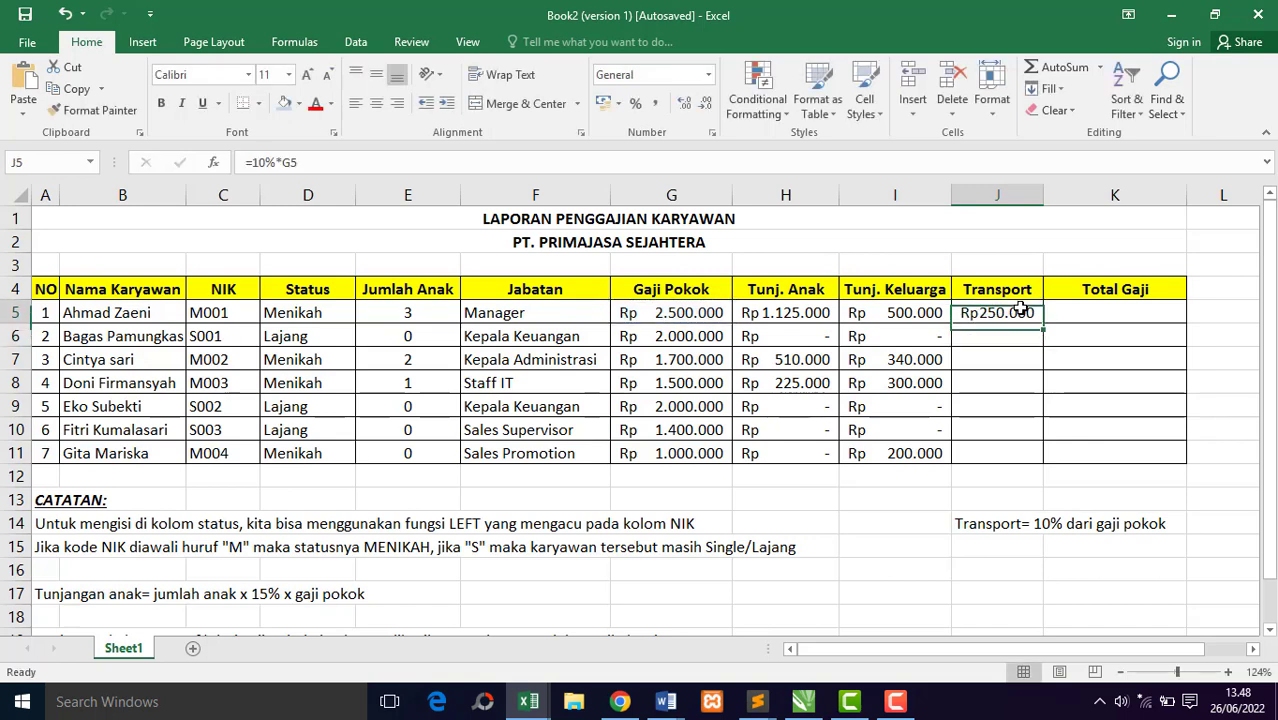
left_click_drag(1042, 322, 1045, 464)
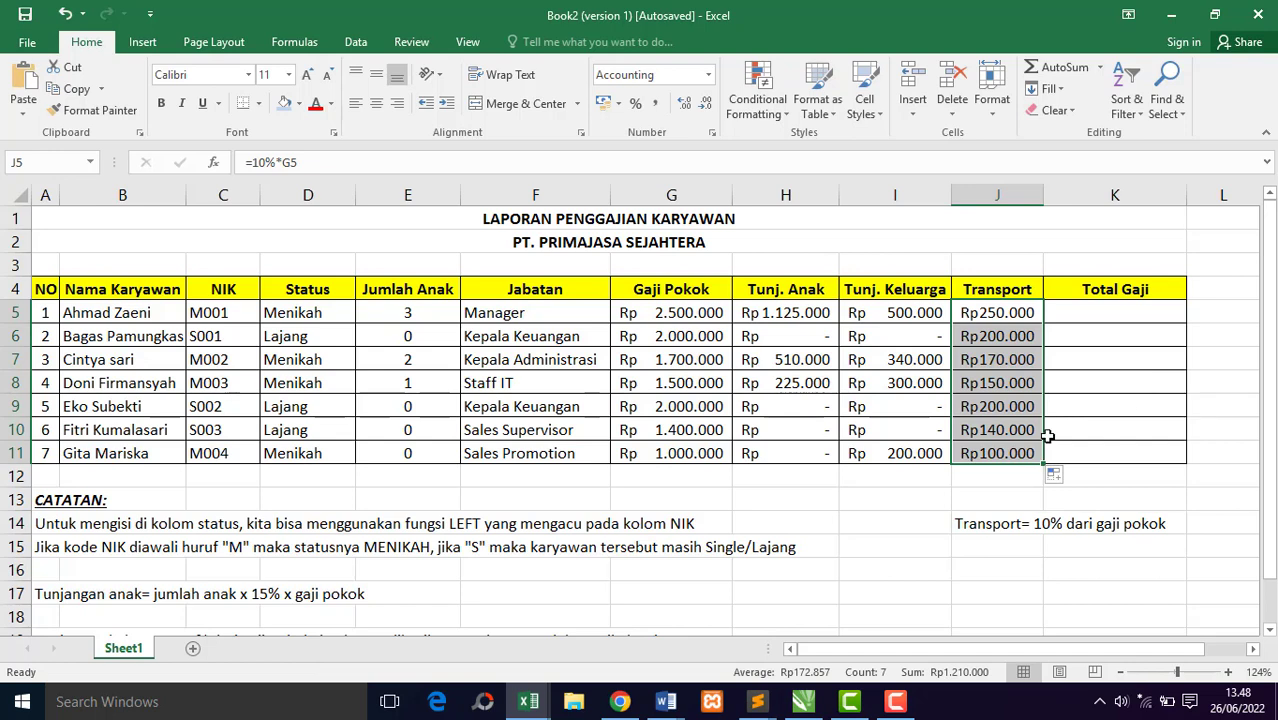
left_click(1009, 312)
left_click(1010, 338)
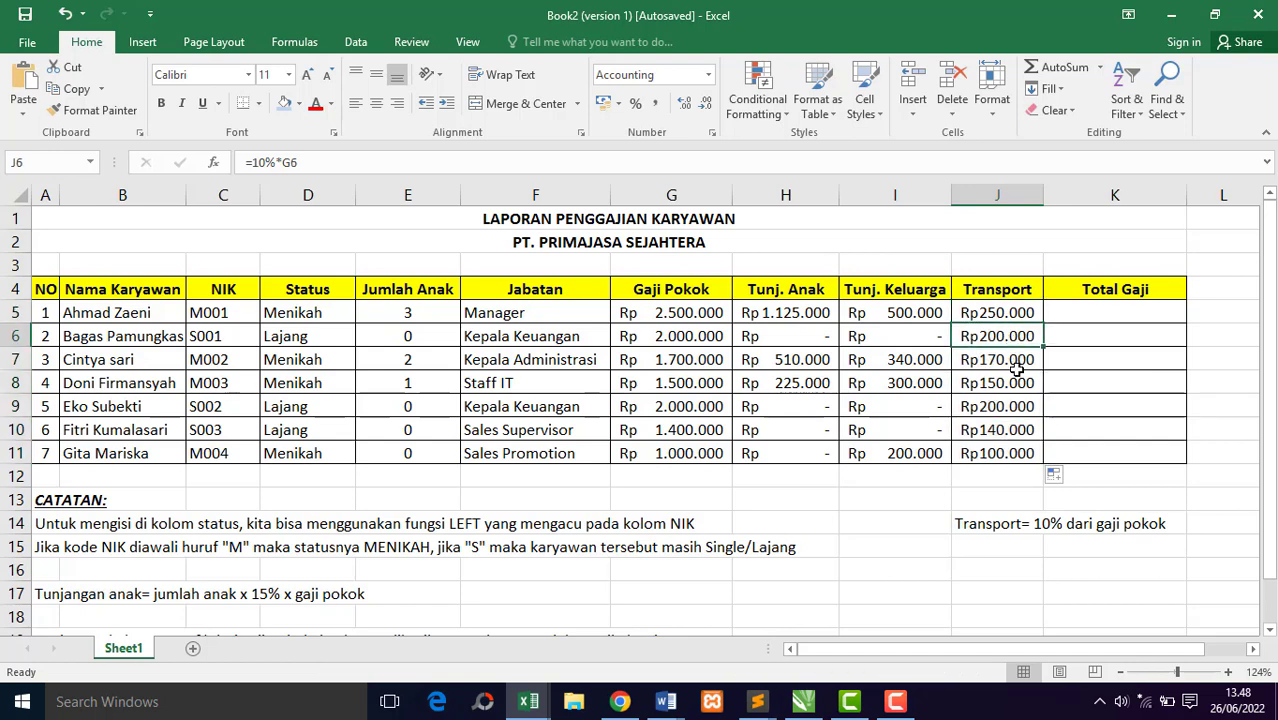
left_click(1014, 365)
left_click(1004, 312)
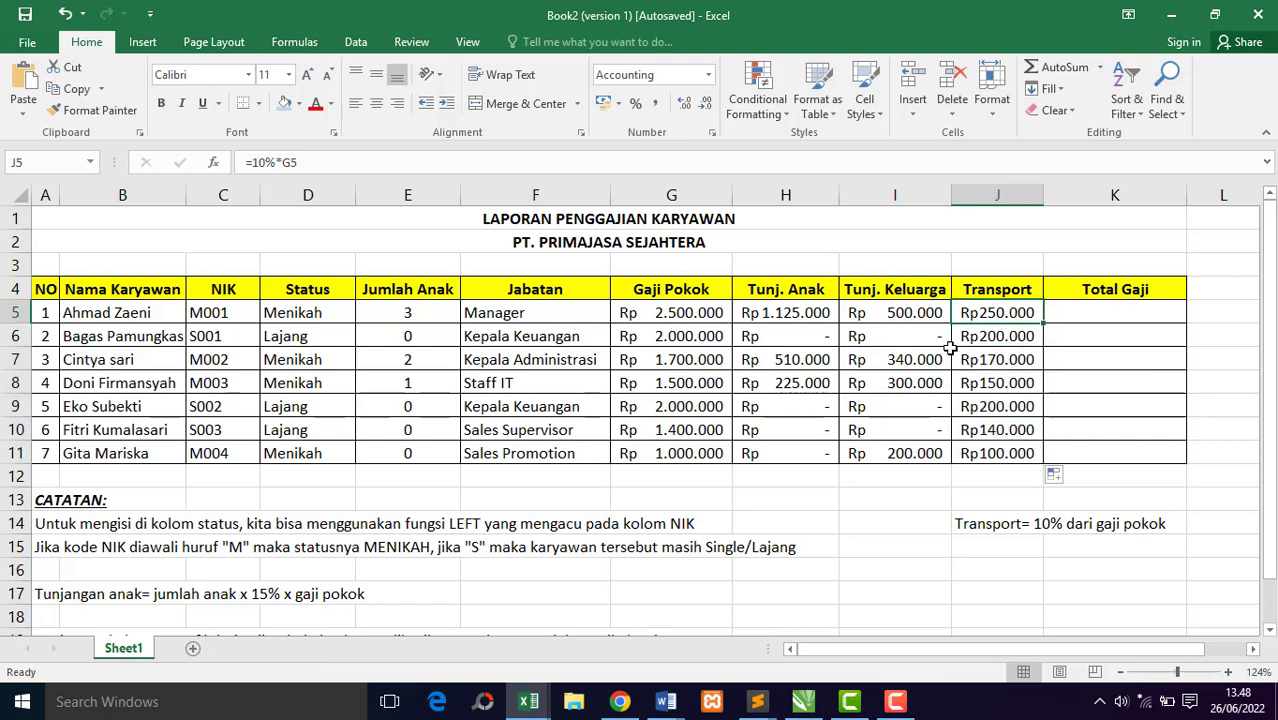
left_click(660, 312)
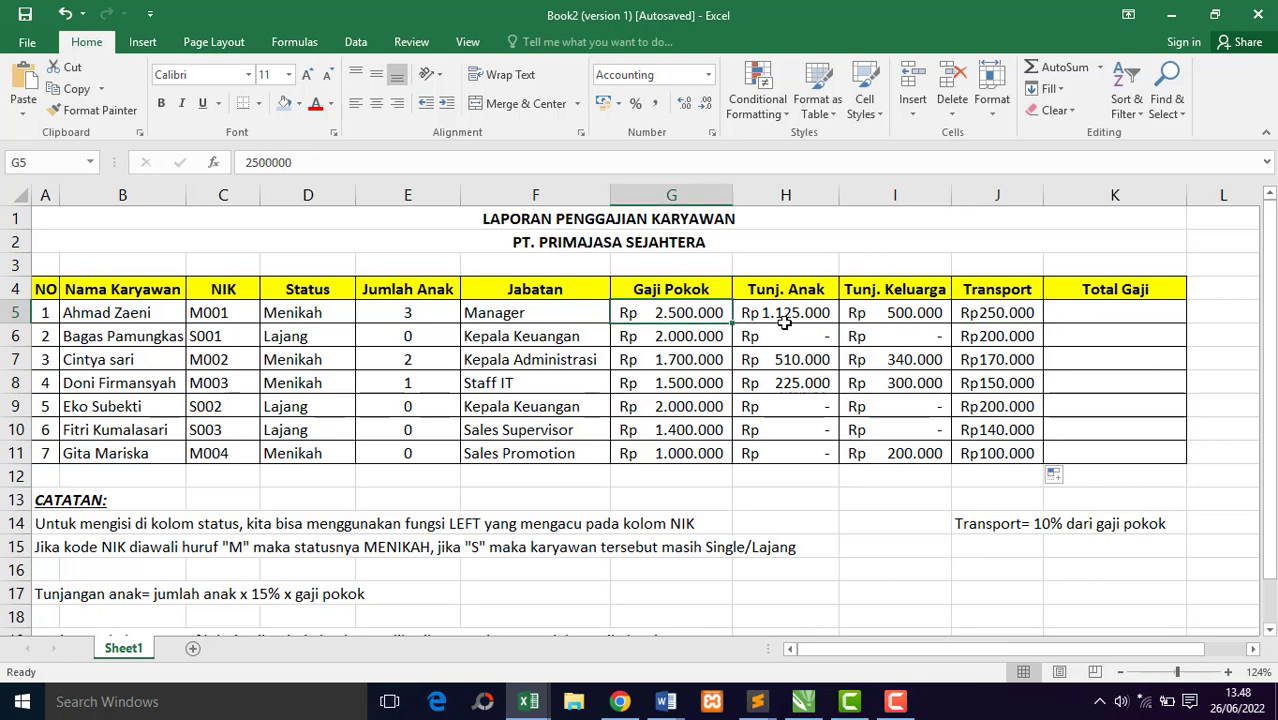
left_click(664, 336)
left_click(664, 313)
left_click(1013, 313)
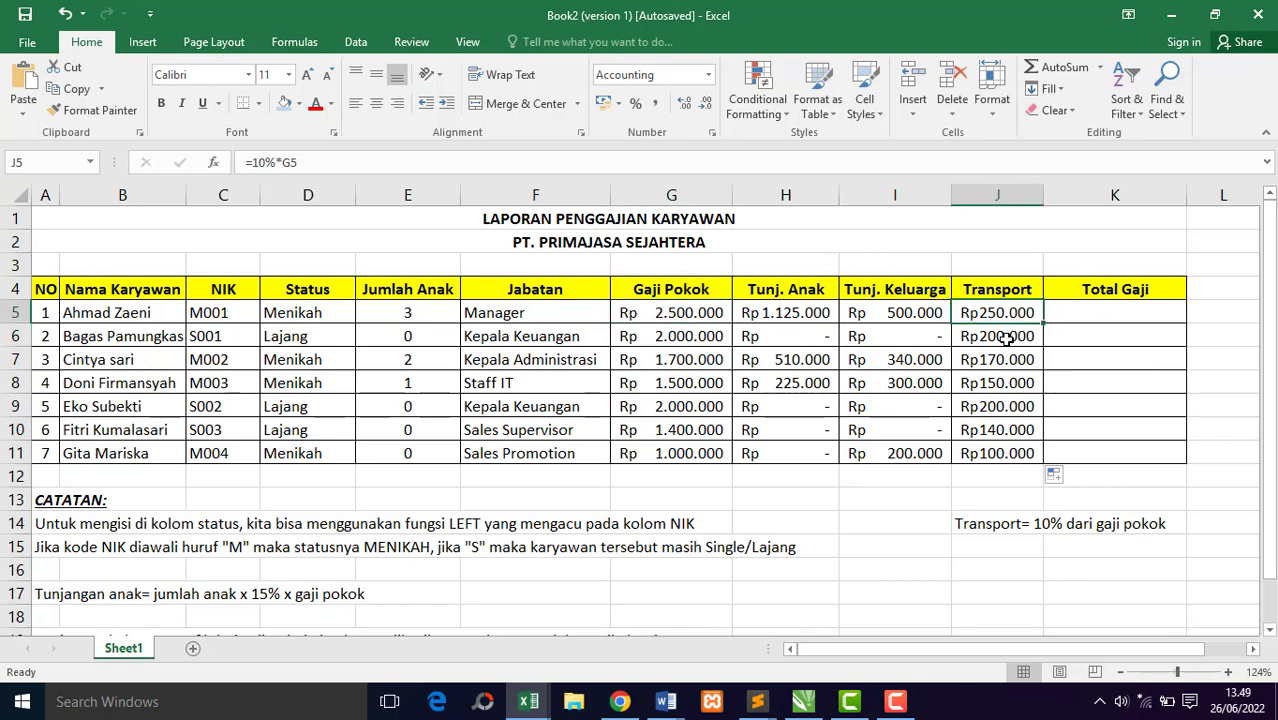
Step: Enter =SUM(G5:J5) in Total Gaji cell K5 to add the base salary, both allowances and transport
left_click(1096, 313)
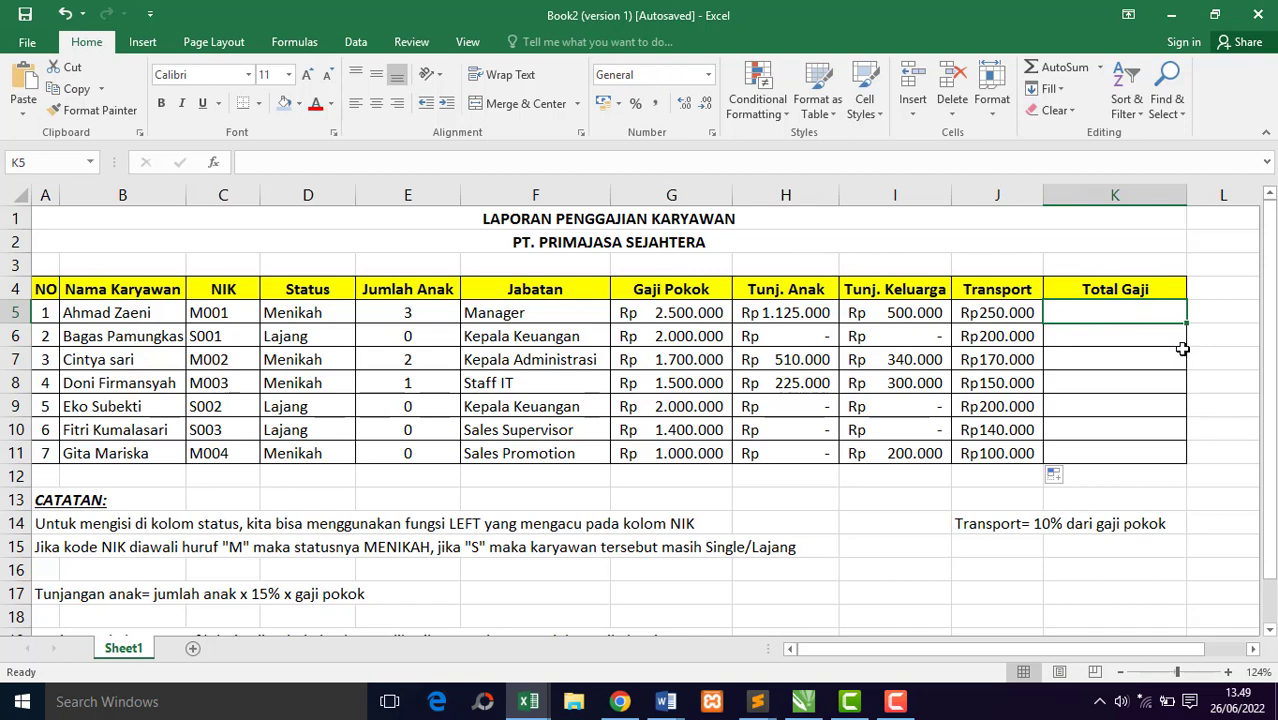
left_click(1112, 334)
left_click(1119, 314)
type("=")
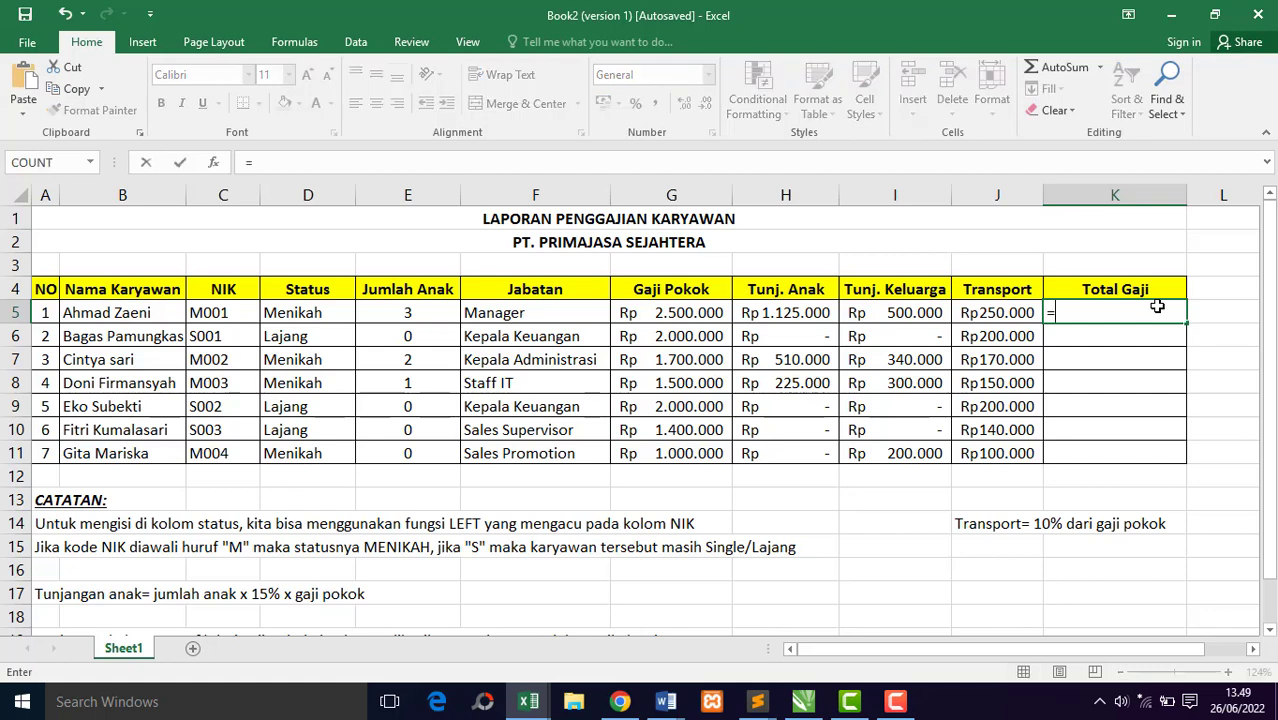
type("su")
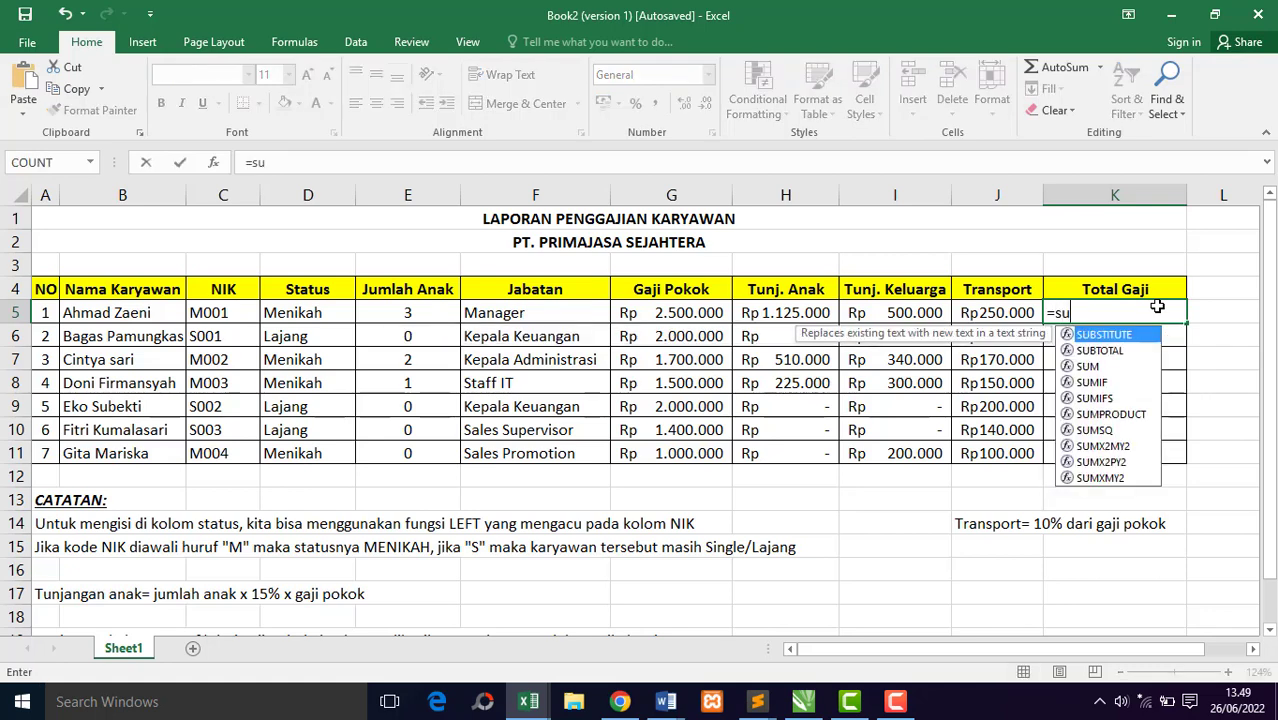
type("m")
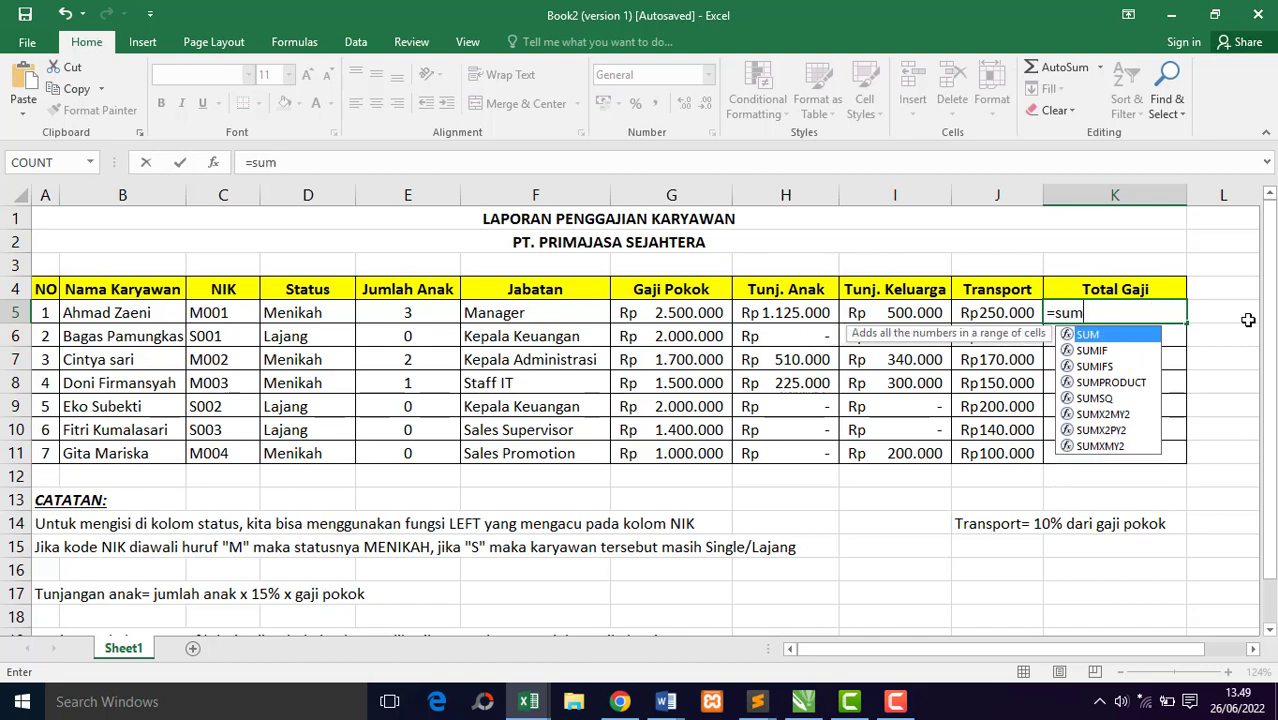
double_click(1134, 337)
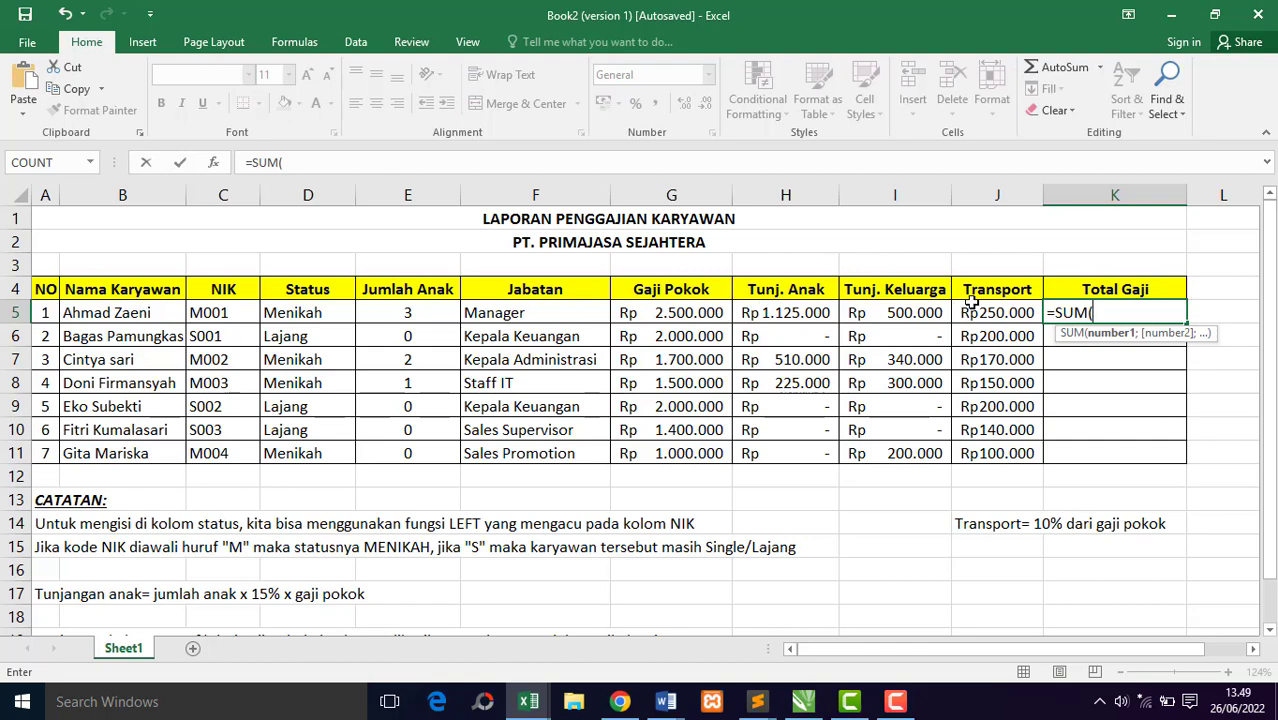
left_click_drag(665, 313, 975, 314)
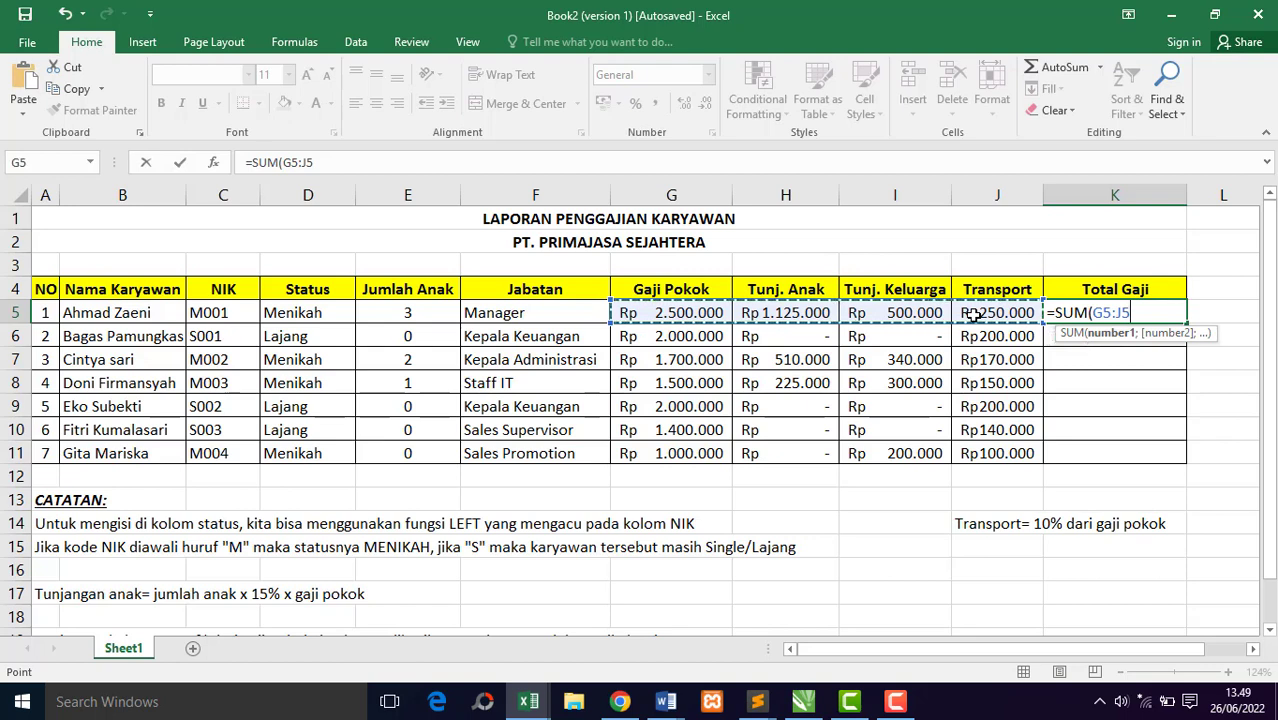
key("Return")
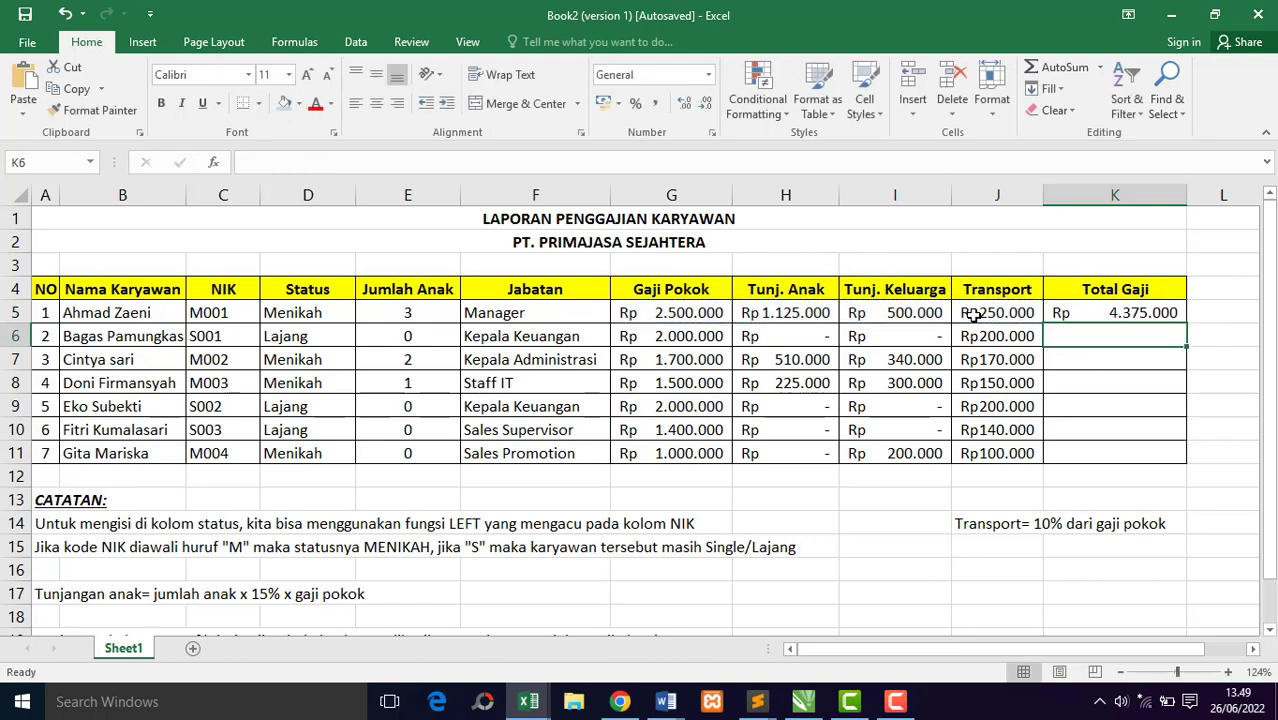
Step: Fill the K5 formula down the Total Gaji column to K11 and narrow column K slightly
left_click(1106, 318)
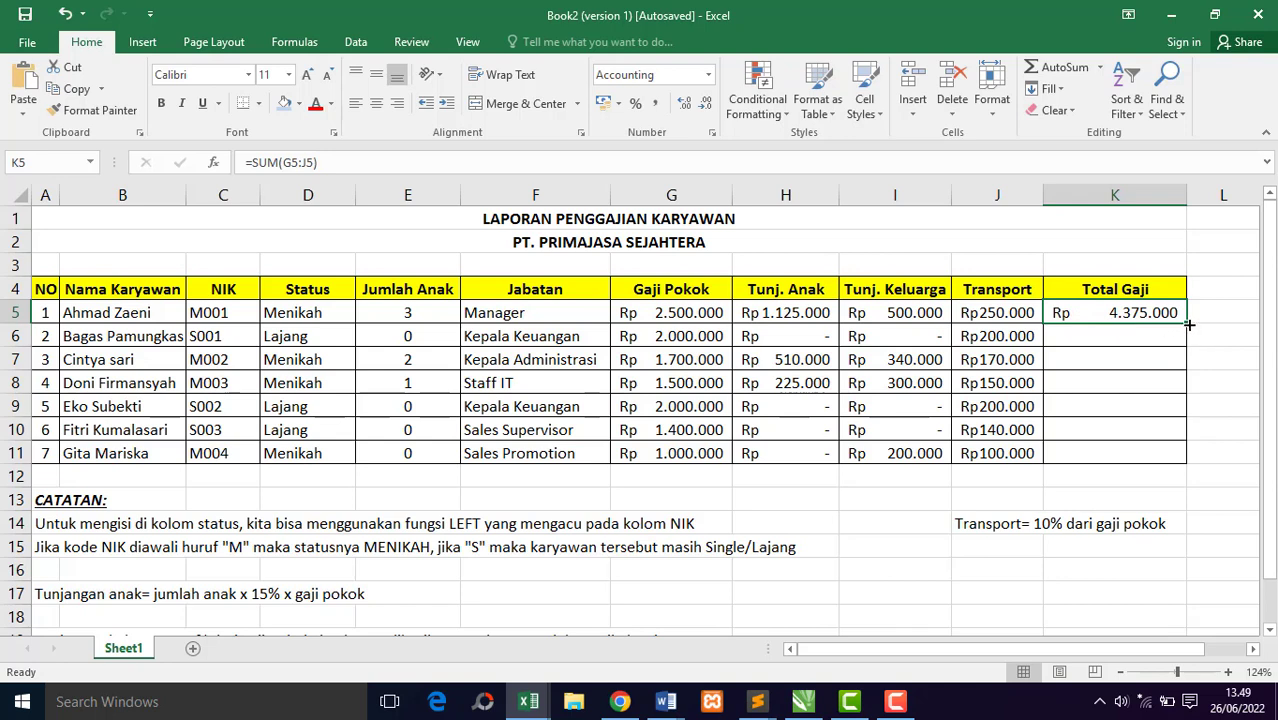
left_click_drag(1186, 324, 1183, 460)
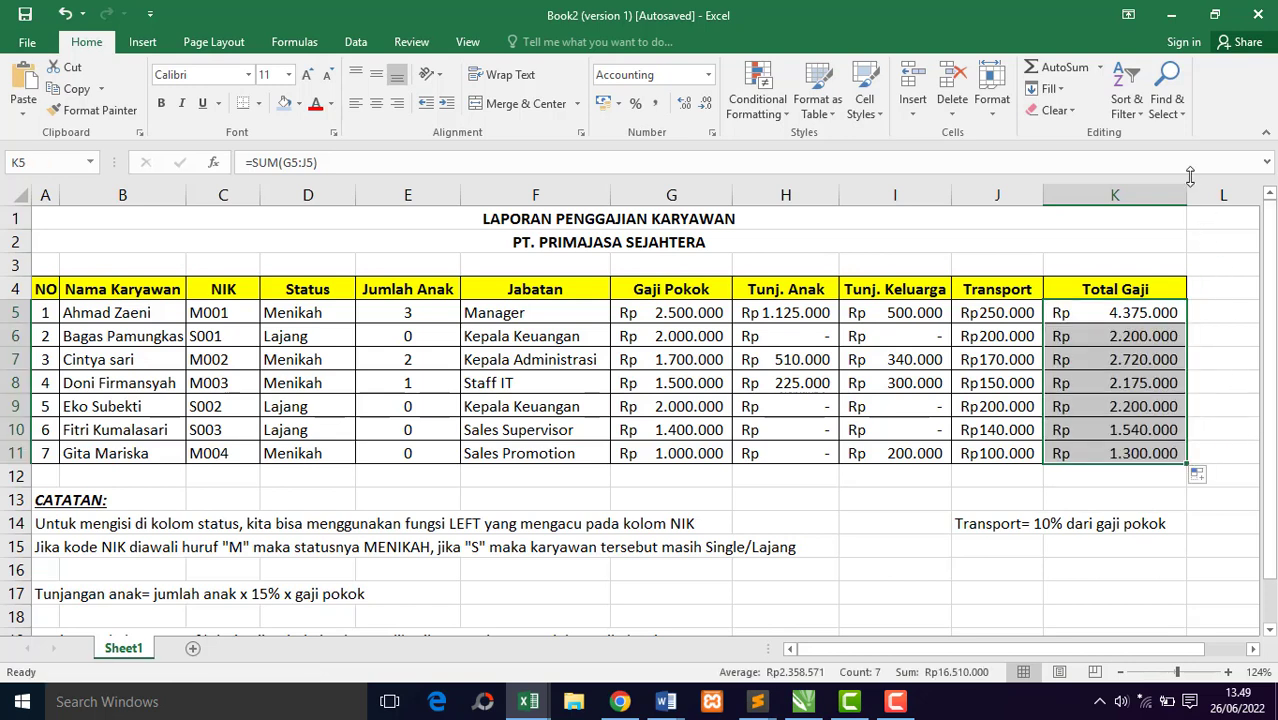
left_click_drag(1187, 194, 1165, 203)
mouse_move(1270, 275)
left_mouse_down()
mouse_move(1276, 290)
mouse_move(1275, 268)
left_mouse_up()
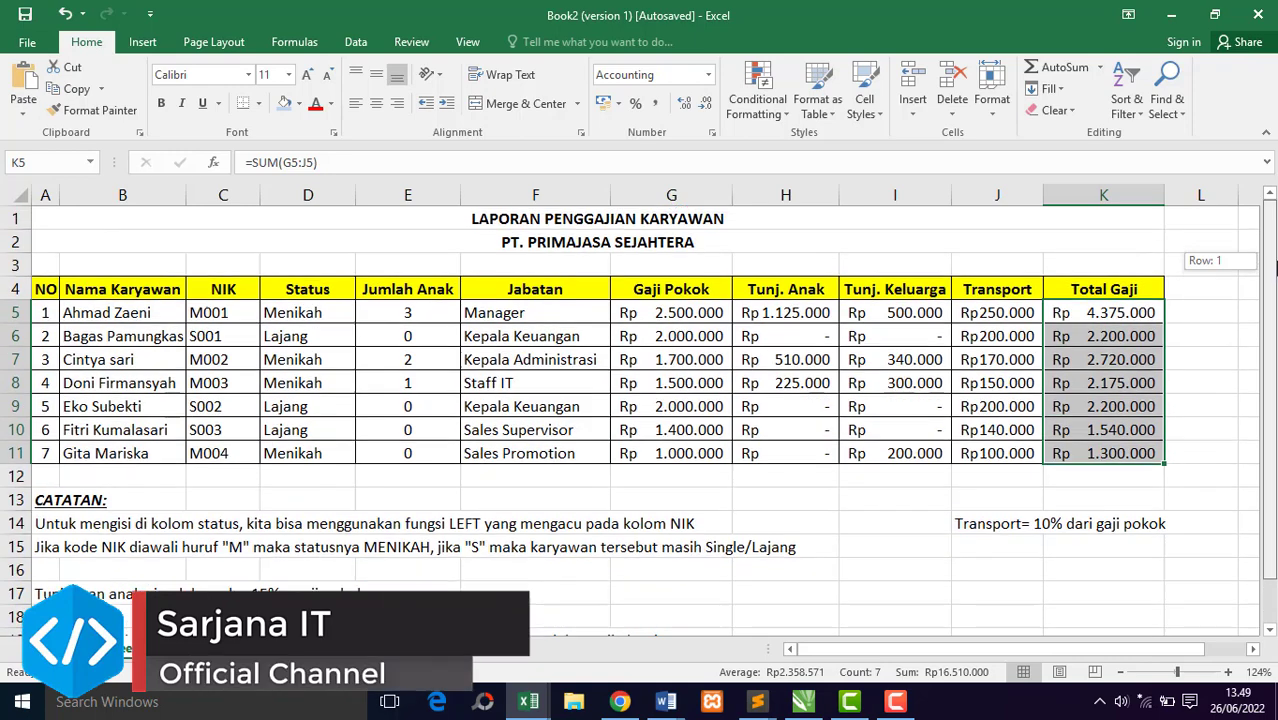